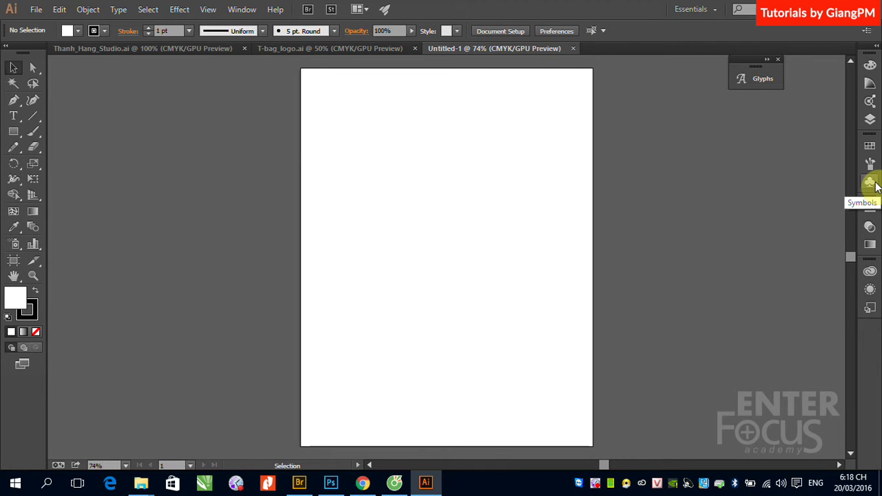
# - Open the Symbols panel to show the document's six default symbols
pyautogui.click(870, 184)
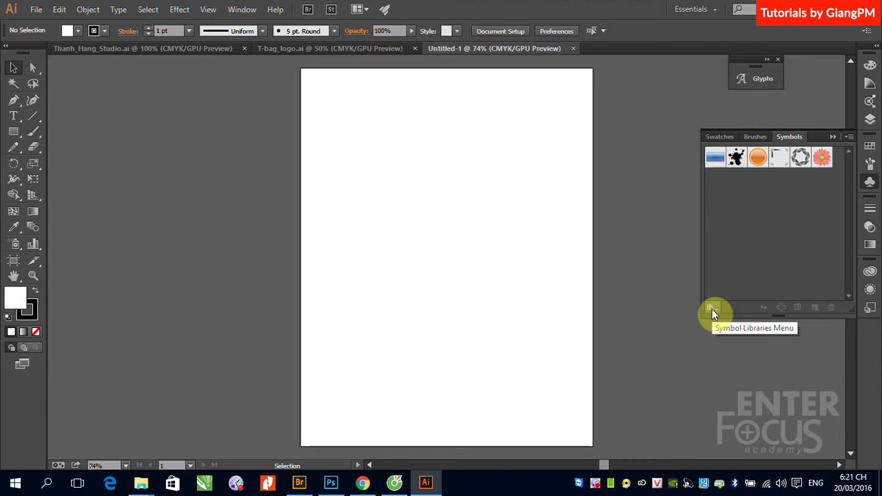
# - Open the 3D Symbols library from the Symbol Libraries menu
pyautogui.click(712, 310)
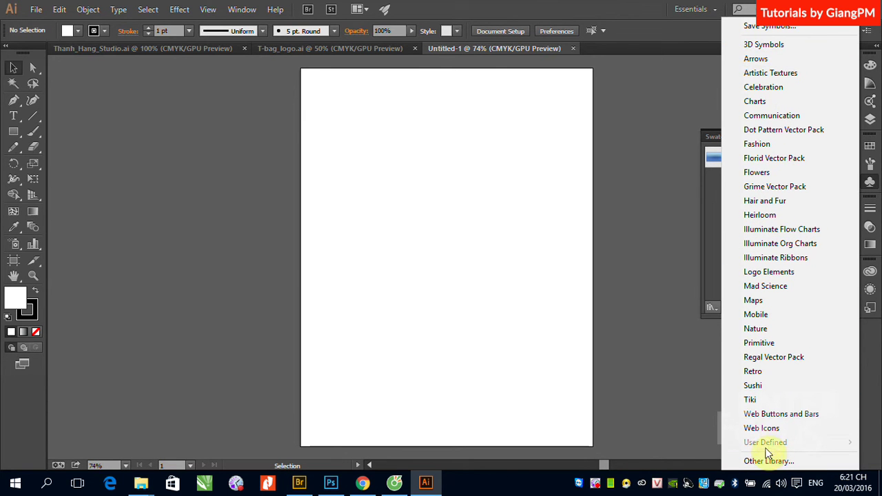
pyautogui.click(763, 46)
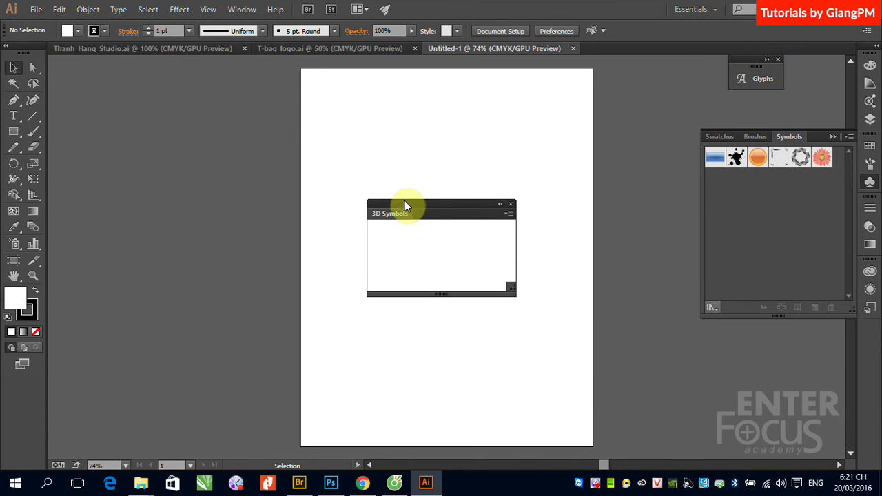
pyautogui.click(468, 173)
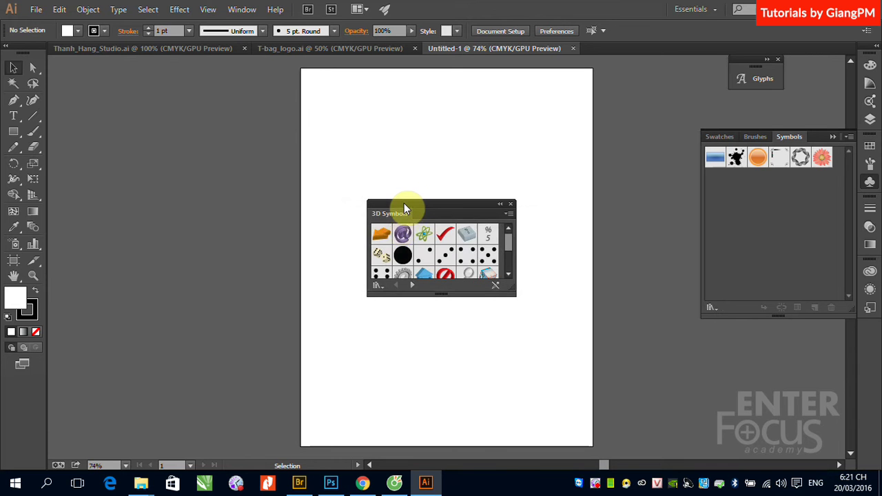
# - Move and enlarge the 3D Symbols panel, then place the orange Arrow and green Wine Bottle
pyautogui.click(428, 207)
pyautogui.moveTo(427, 204); pyautogui.dragTo(605, 135)
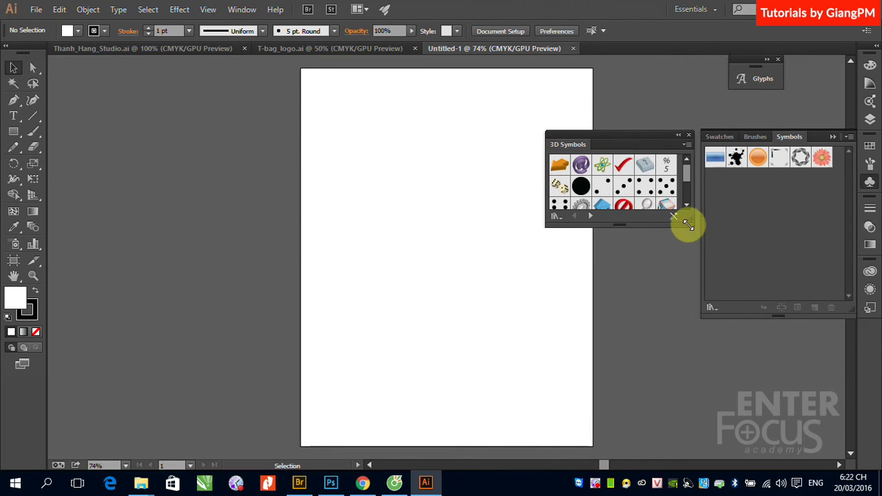
pyautogui.moveTo(687, 233); pyautogui.dragTo(682, 282)
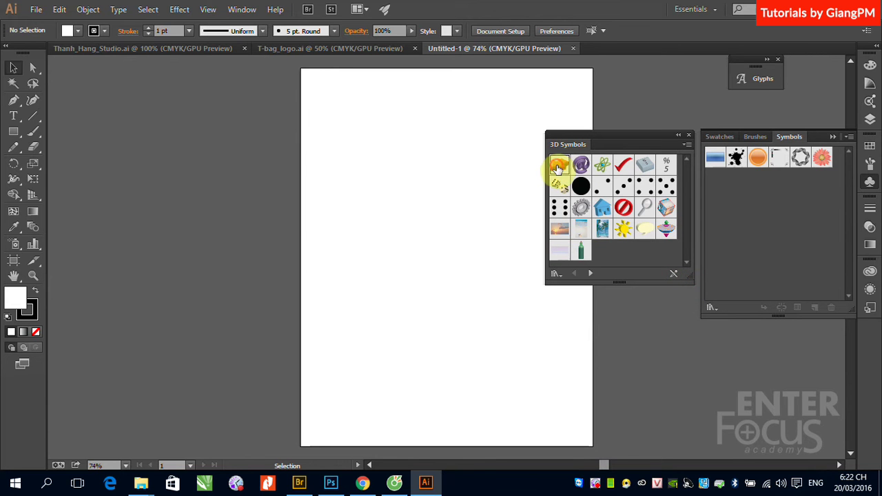
pyautogui.moveTo(558, 164); pyautogui.dragTo(438, 213)
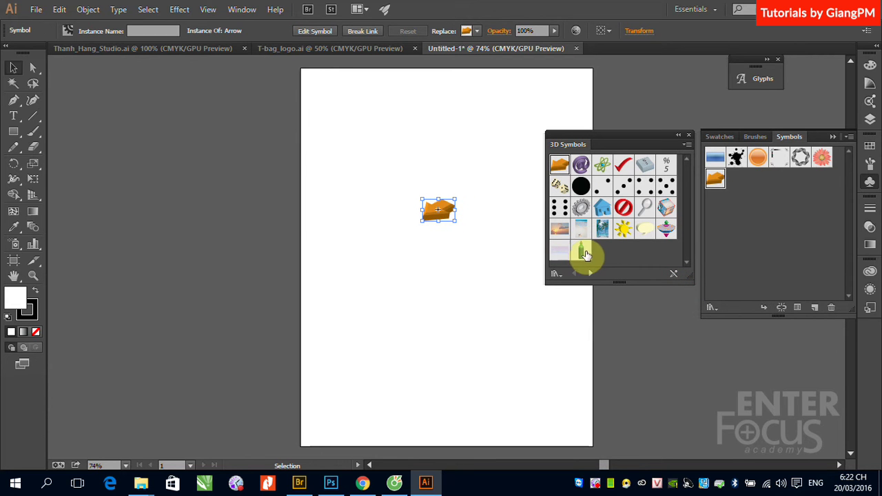
pyautogui.moveTo(581, 250); pyautogui.dragTo(432, 286)
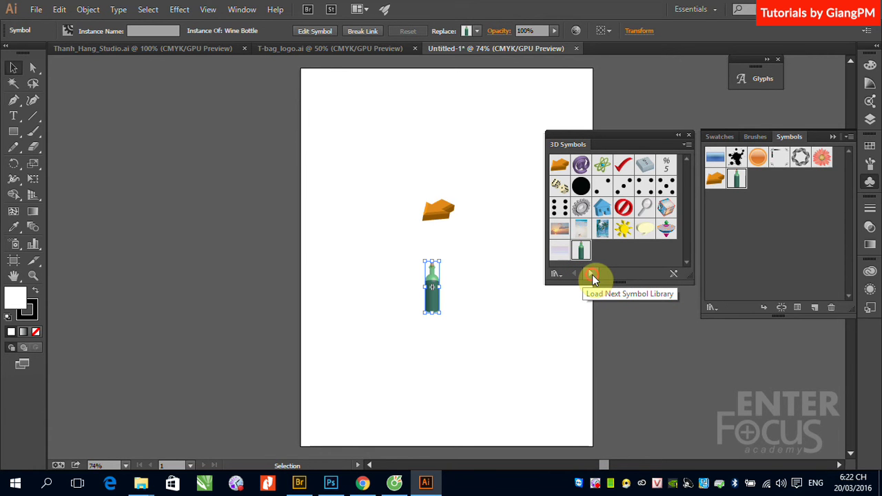
# - From the Celebration library, place the Cake, Champagne glass, Crown and Balloon Cluster
pyautogui.click(591, 274)
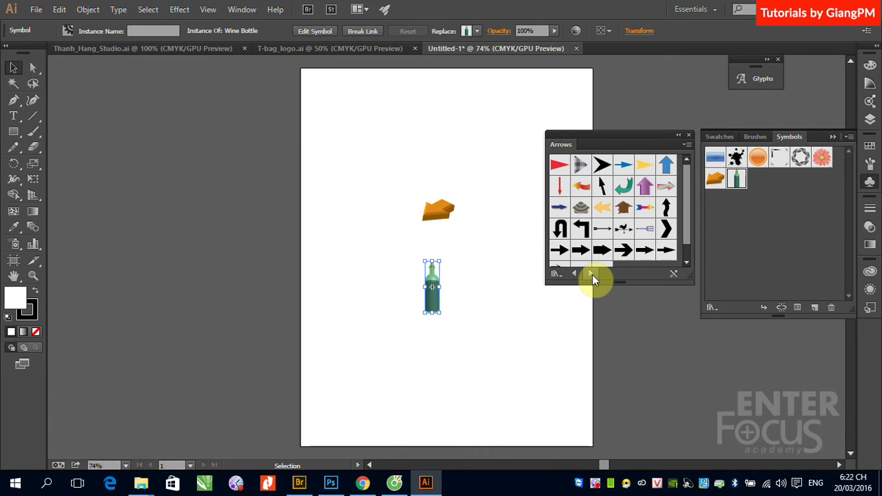
pyautogui.click(592, 275)
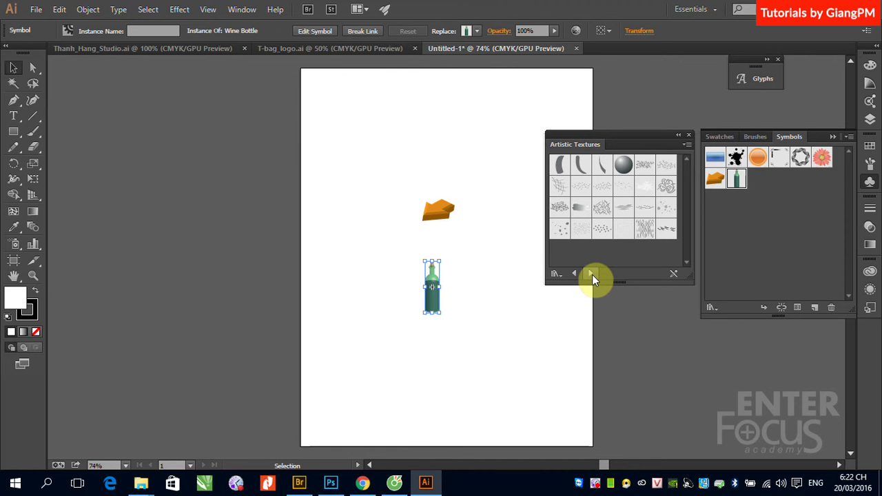
pyautogui.click(592, 274)
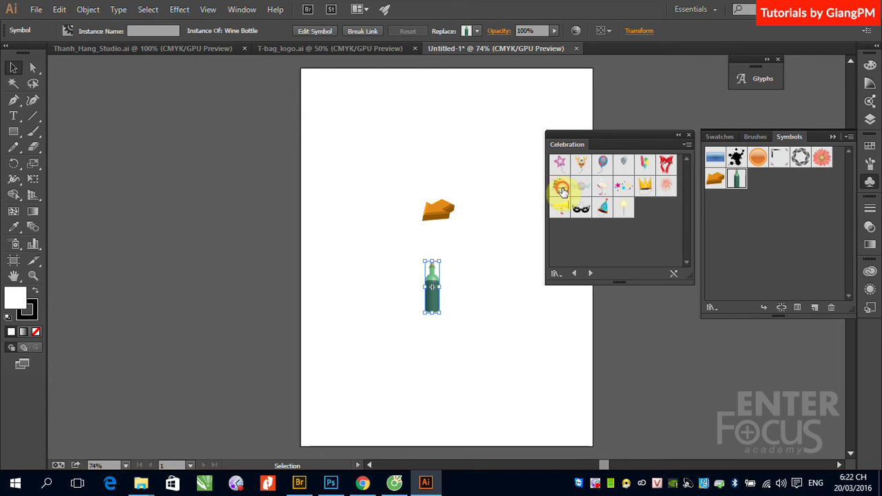
pyautogui.moveTo(559, 186); pyautogui.dragTo(377, 157)
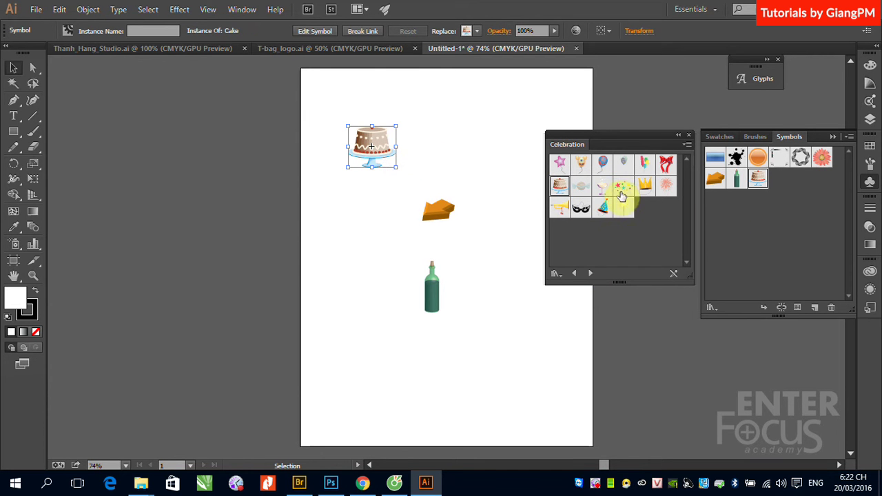
pyautogui.moveTo(602, 187); pyautogui.dragTo(348, 207)
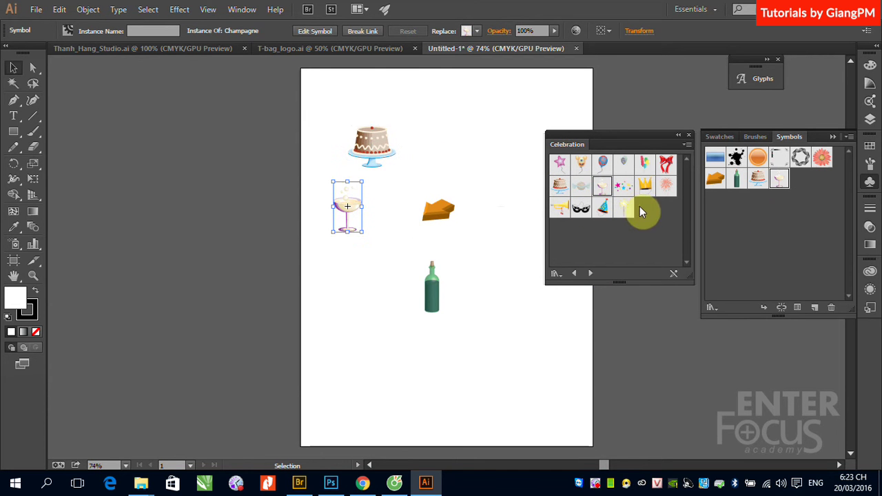
pyautogui.moveTo(470, 144); pyautogui.dragTo(469, 142)
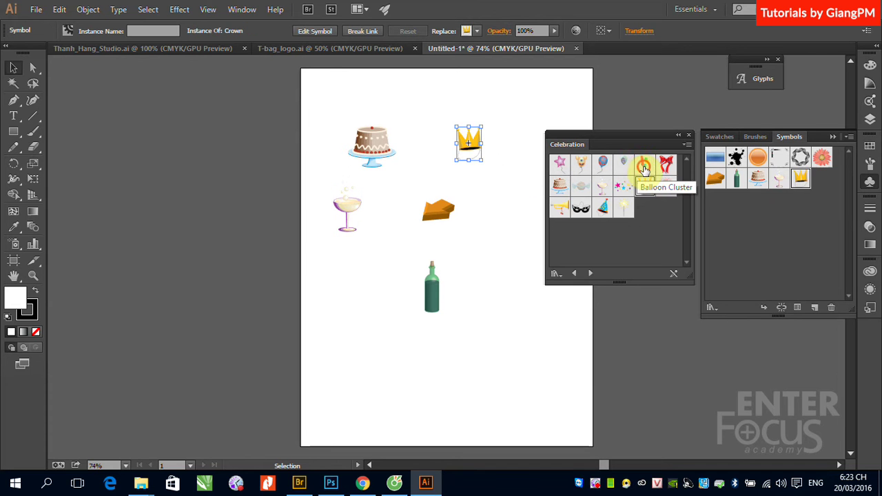
pyautogui.moveTo(644, 163); pyautogui.dragTo(513, 159)
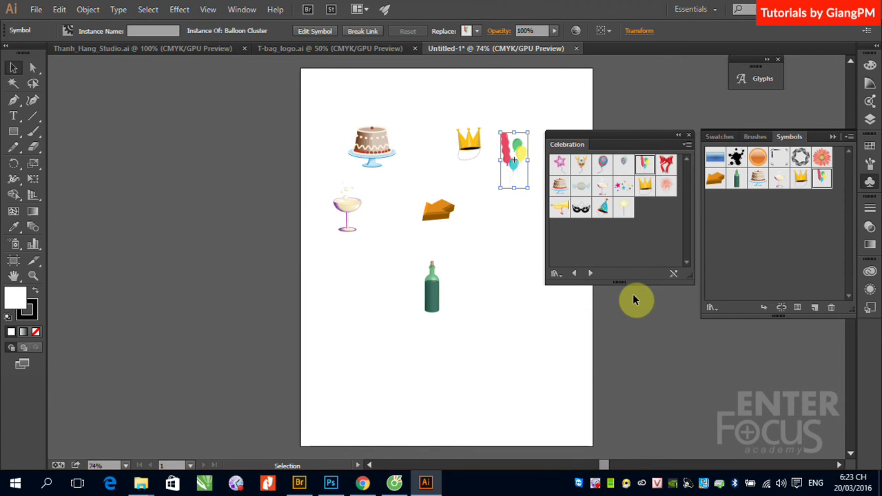
# - From the Communication library, place the Transmission Tower beside the bottle
pyautogui.click(592, 274)
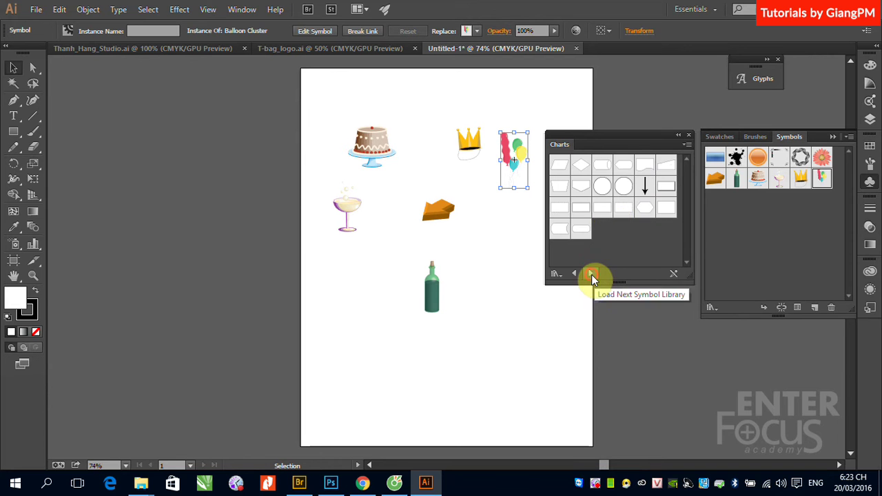
pyautogui.click(591, 274)
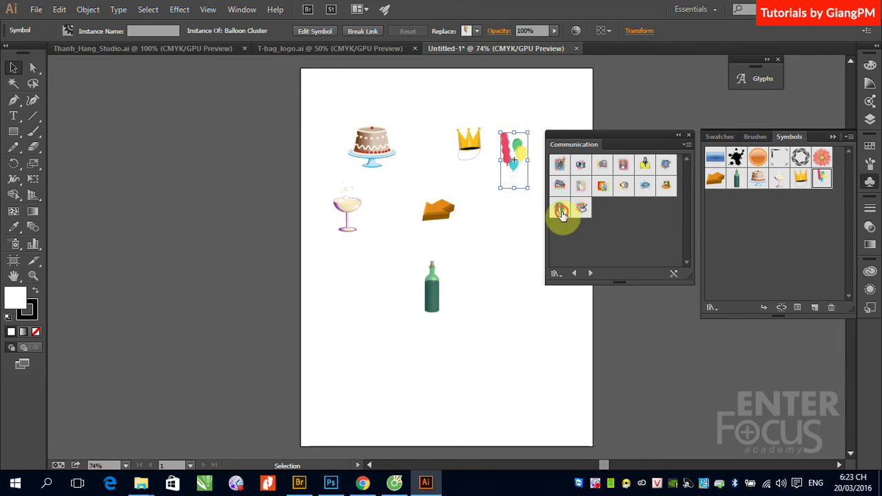
pyautogui.moveTo(559, 207); pyautogui.dragTo(368, 291)
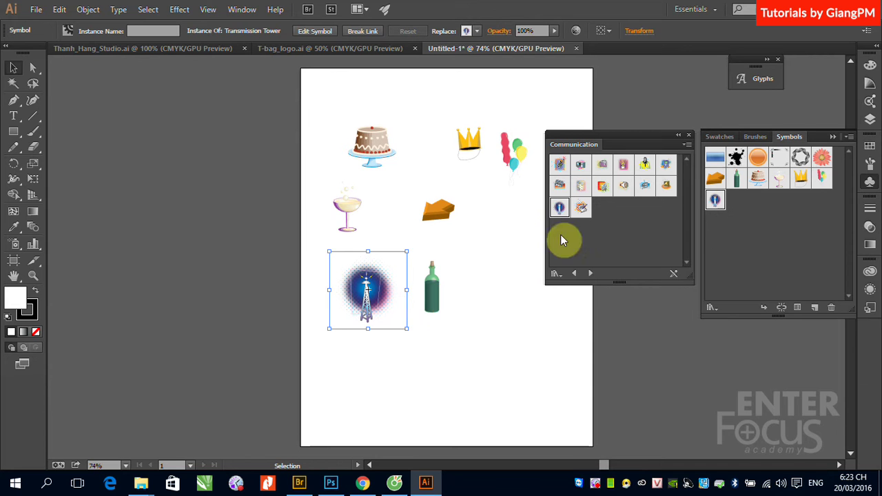
# - Place the Cell Phone, then a large Dot Pattern Vector Pack halftone over the page
pyautogui.moveTo(559, 164); pyautogui.dragTo(431, 150)
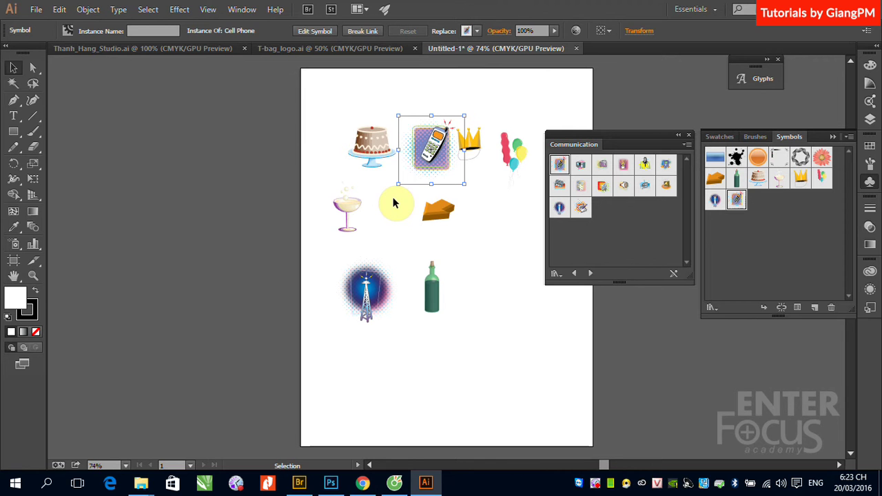
pyautogui.click(589, 273)
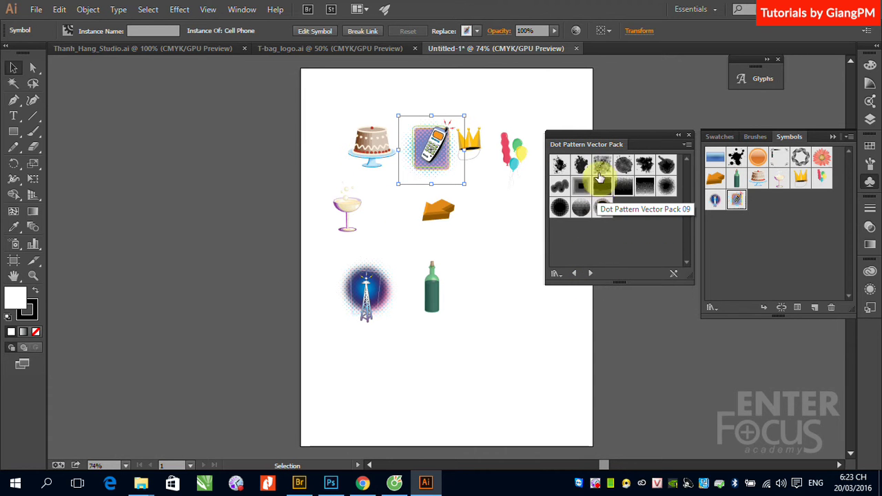
pyautogui.moveTo(601, 164); pyautogui.dragTo(512, 303)
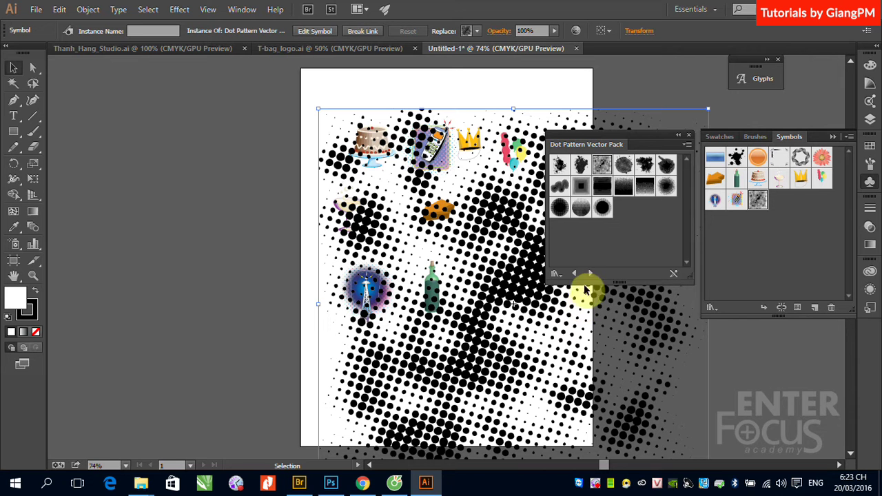
# - Place the Fashion library's orange Dress and Boot left of the page, then advance to Flowers
pyautogui.click(587, 275)
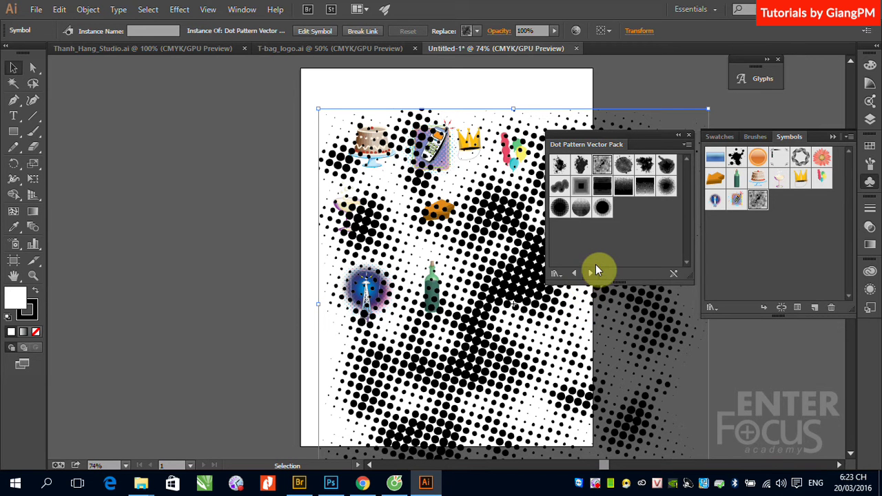
pyautogui.click(590, 272)
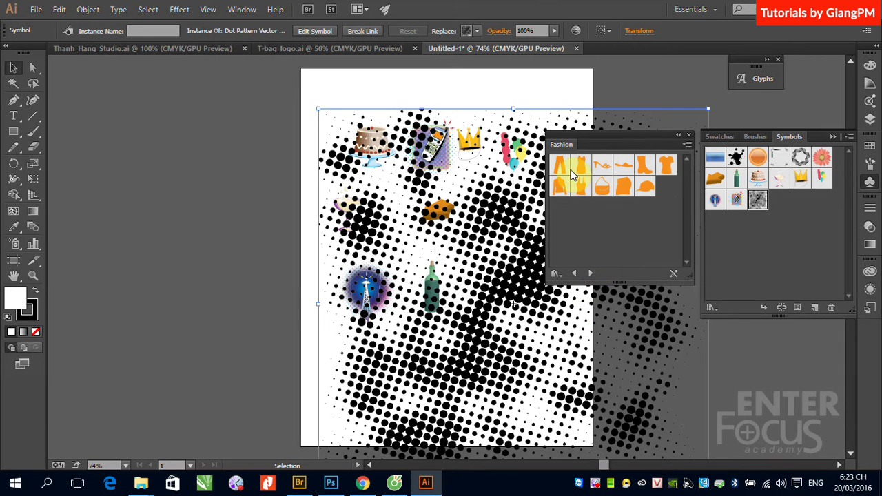
pyautogui.click(580, 165)
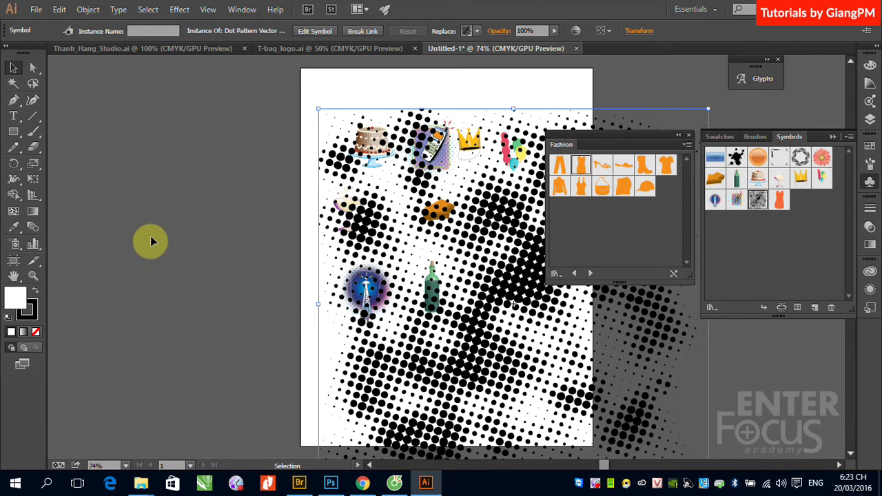
pyautogui.moveTo(150, 236); pyautogui.dragTo(142, 233)
pyautogui.moveTo(644, 166); pyautogui.dragTo(158, 321)
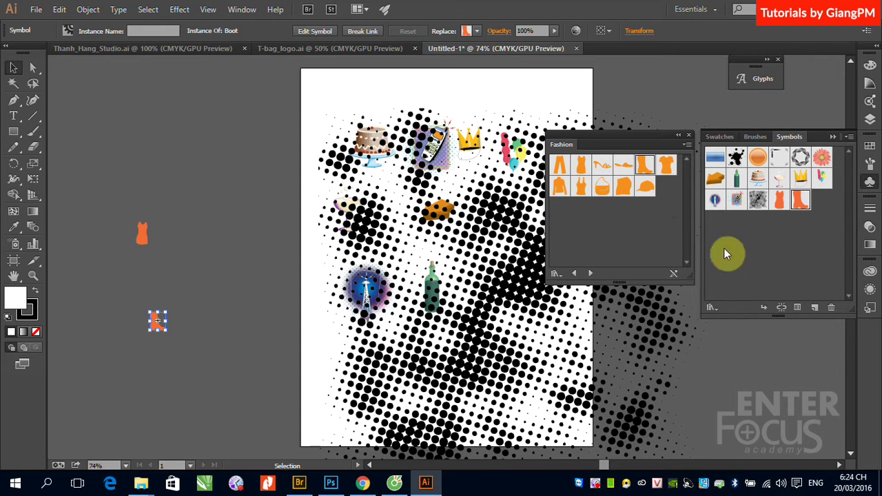
pyautogui.click(592, 273)
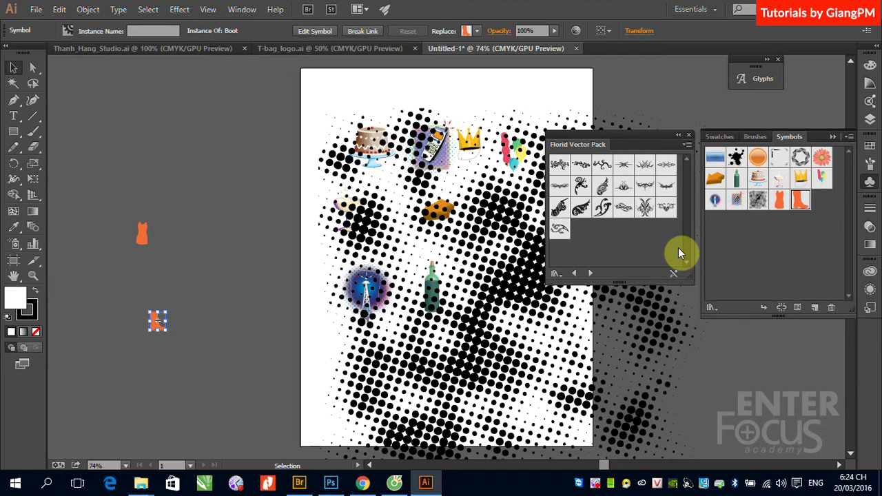
pyautogui.click(592, 273)
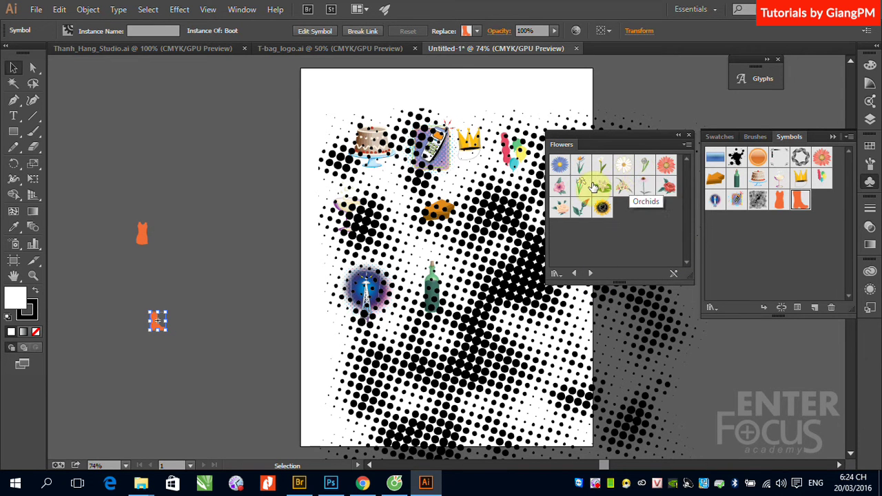
# - Place Aster, Gerbera and Iris flowers plus a Grime Vector Pack splat and blot left of the page
pyautogui.moveTo(559, 164); pyautogui.dragTo(240, 177)
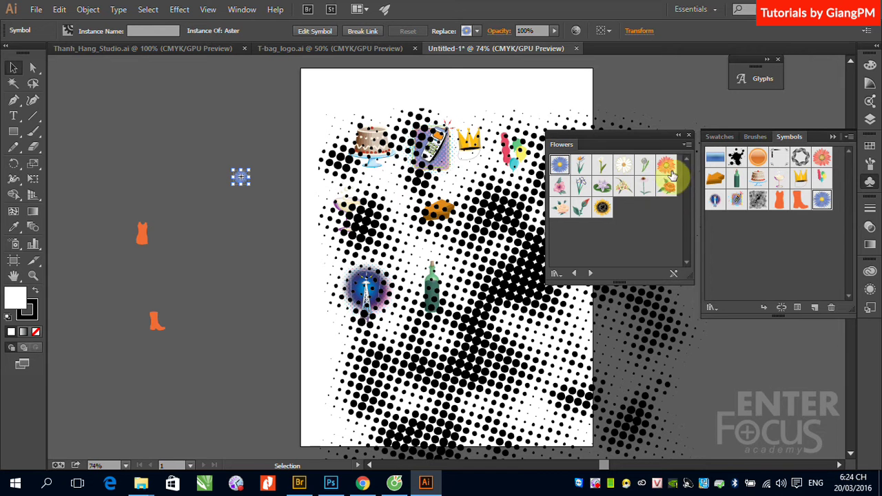
pyautogui.moveTo(666, 164); pyautogui.dragTo(178, 262)
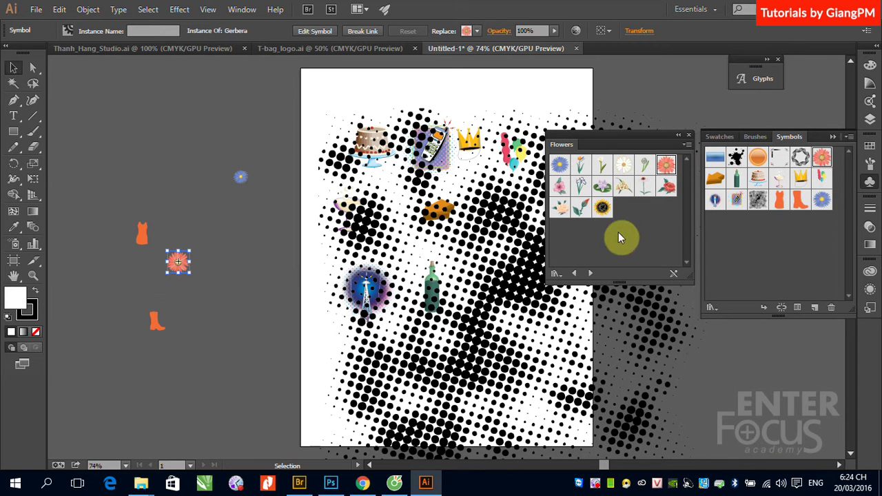
pyautogui.moveTo(580, 186); pyautogui.dragTo(246, 308)
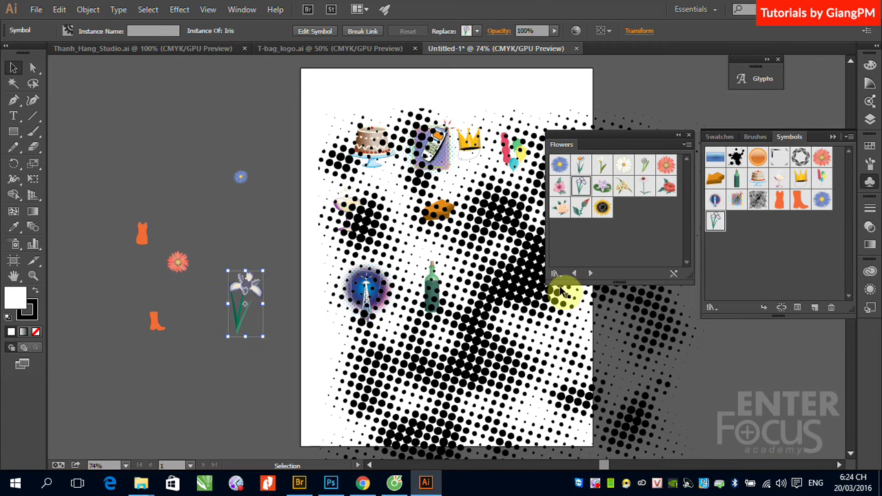
pyautogui.click(591, 274)
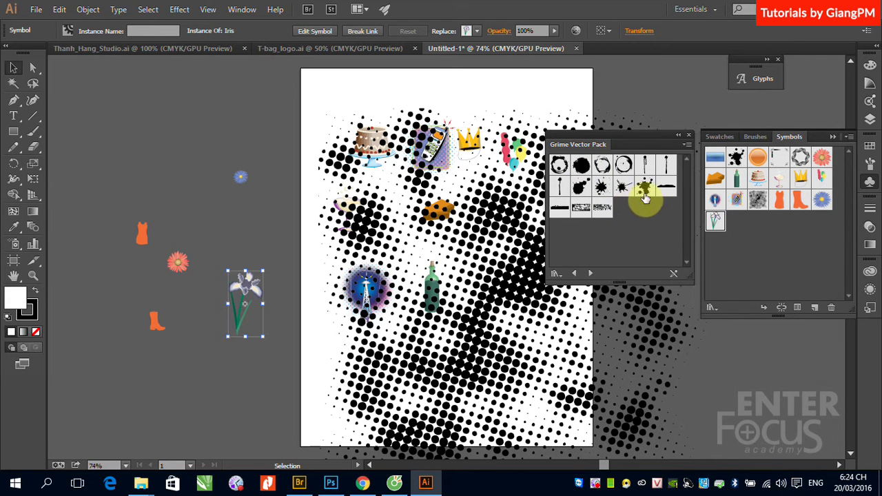
pyautogui.moveTo(644, 195); pyautogui.dragTo(186, 157)
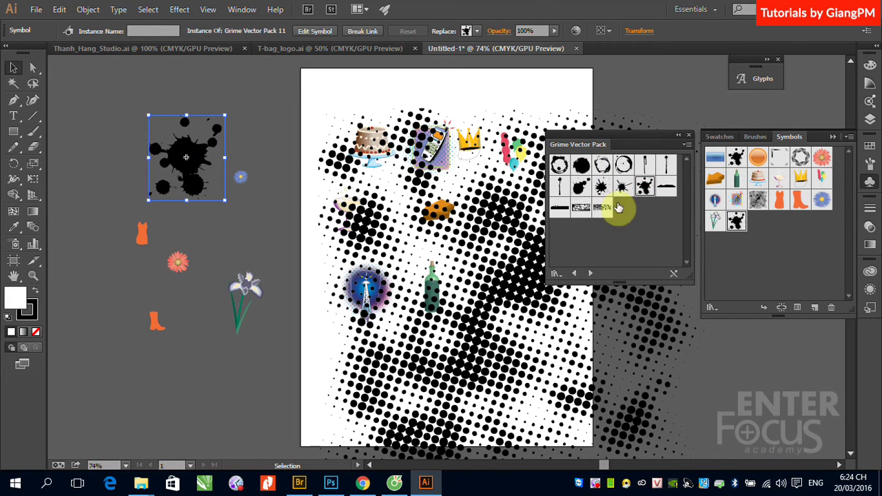
pyautogui.moveTo(581, 165); pyautogui.dragTo(233, 248)
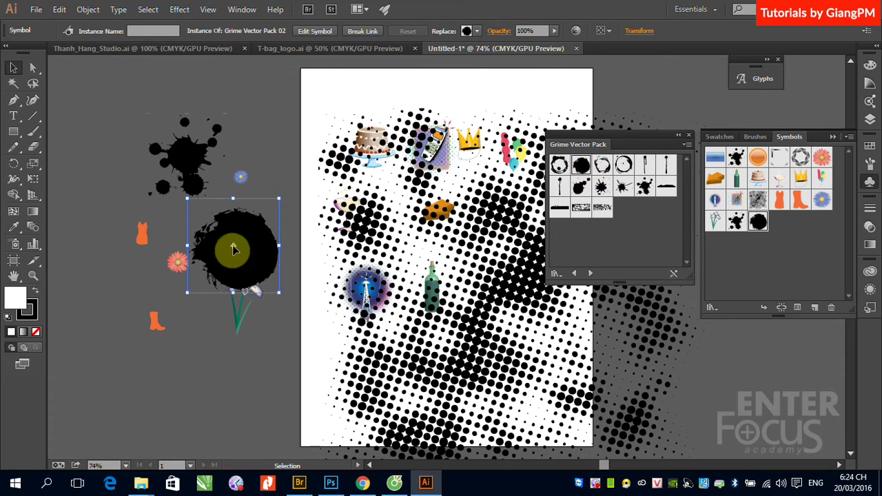
# - Advance through the symbol libraries to Logo Elements
pyautogui.click(590, 274)
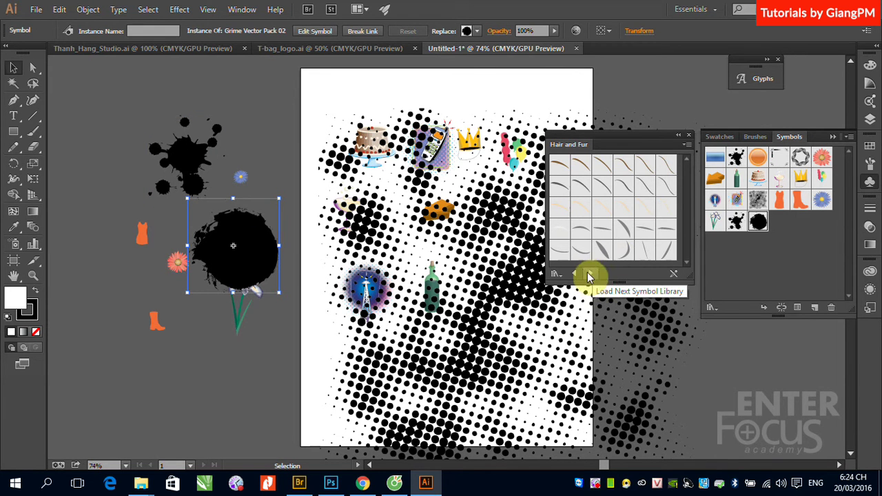
pyautogui.click(590, 273)
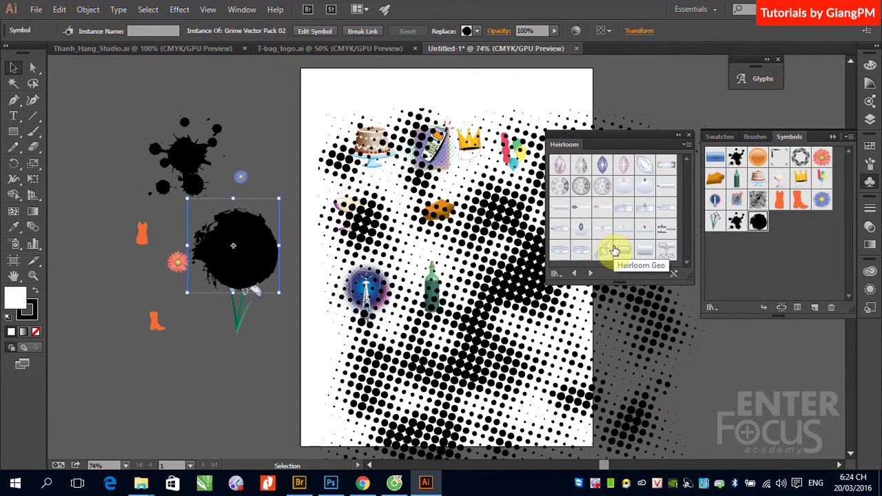
pyautogui.click(589, 274)
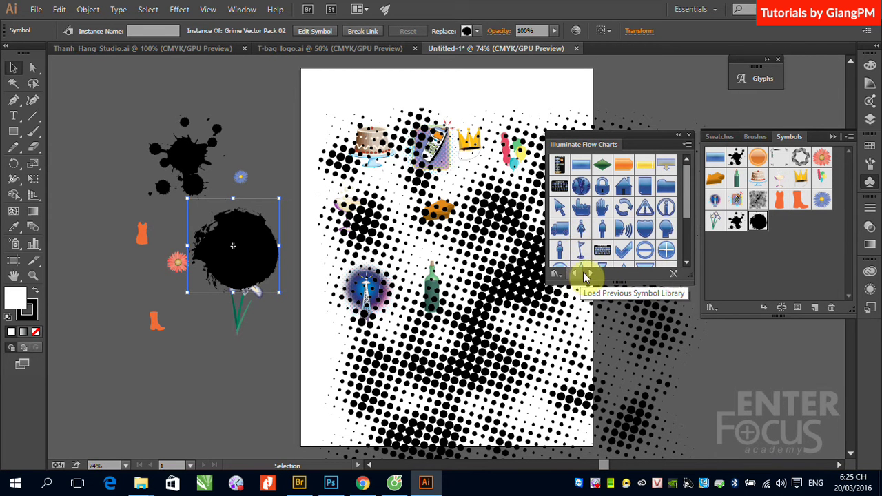
pyautogui.click(591, 272)
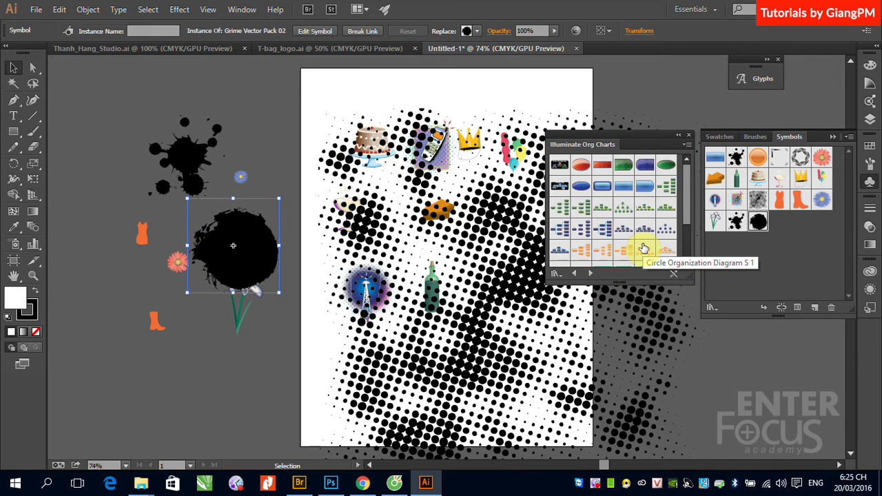
pyautogui.click(589, 272)
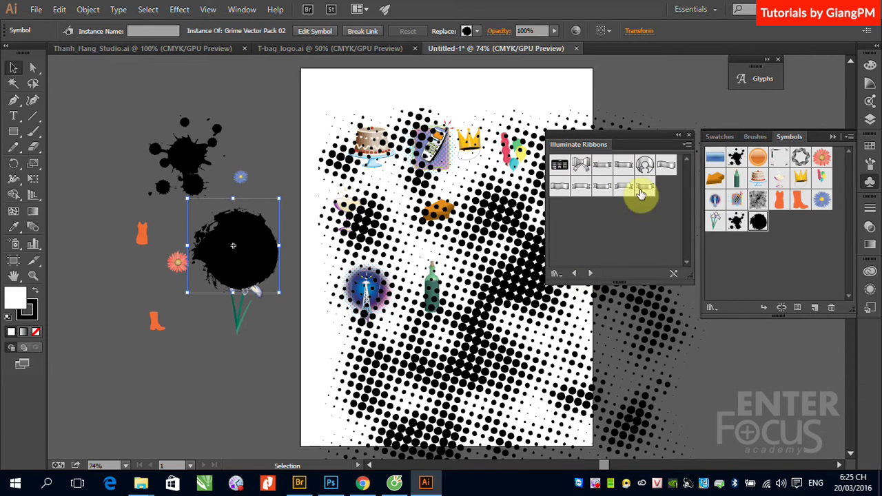
pyautogui.click(595, 275)
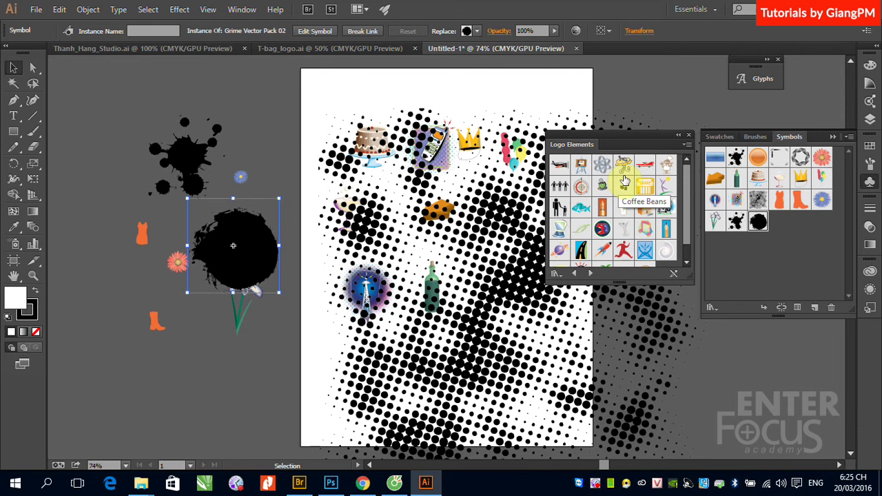
# - Place Atom 1 from Mad Science, then Grass and Fly from the Nature library
pyautogui.click(589, 274)
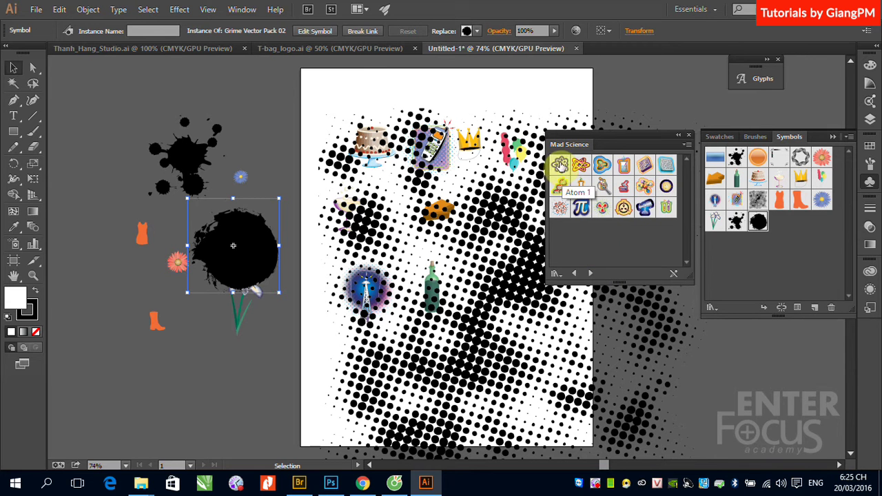
pyautogui.moveTo(559, 165); pyautogui.dragTo(219, 357)
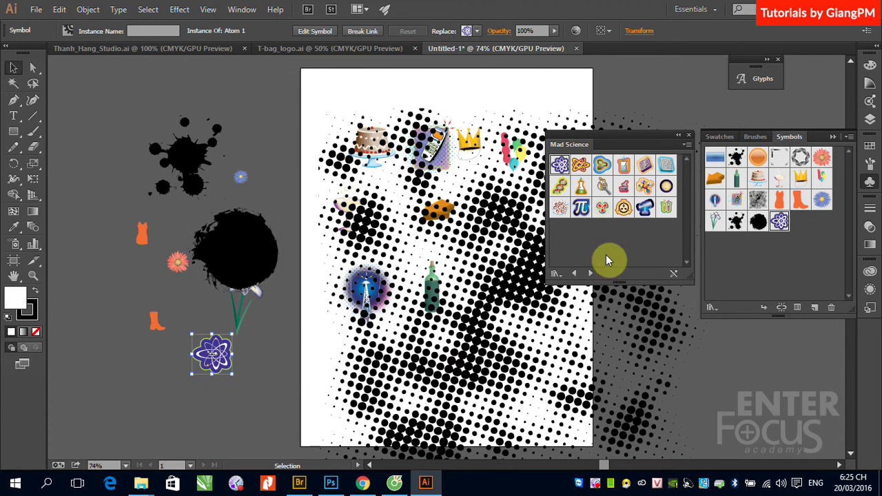
pyautogui.click(590, 273)
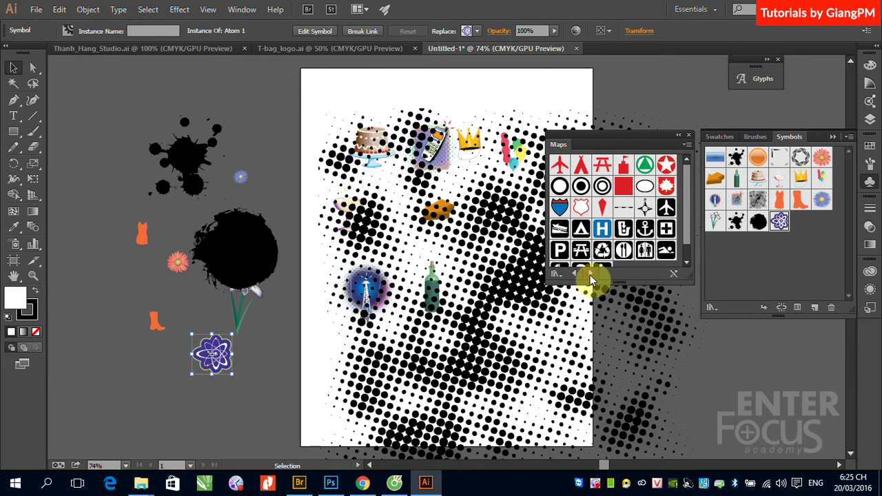
pyautogui.click(590, 273)
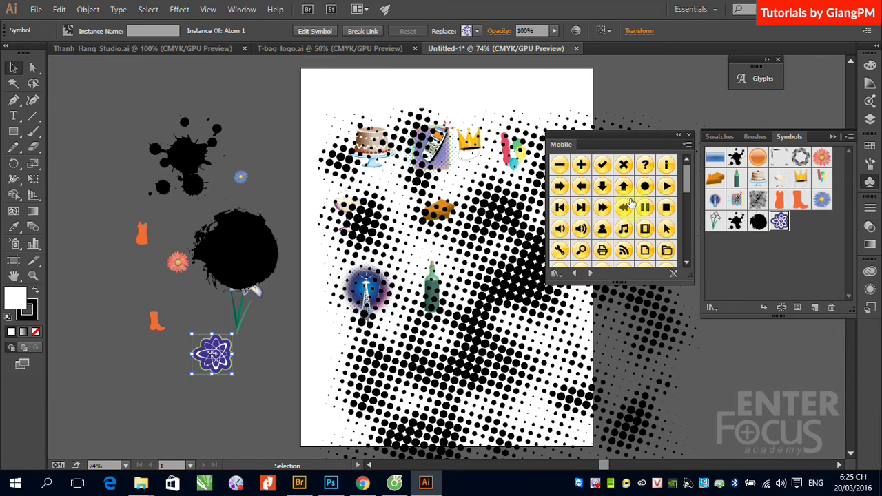
pyautogui.click(590, 274)
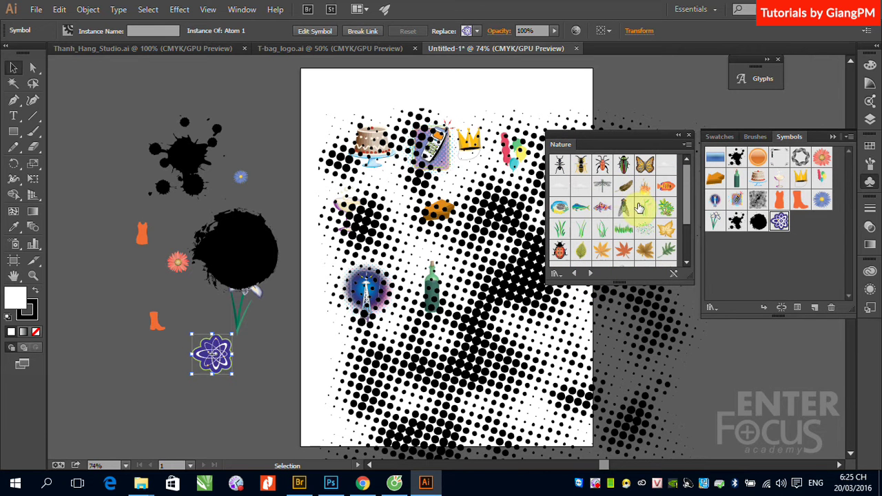
pyautogui.click(602, 229)
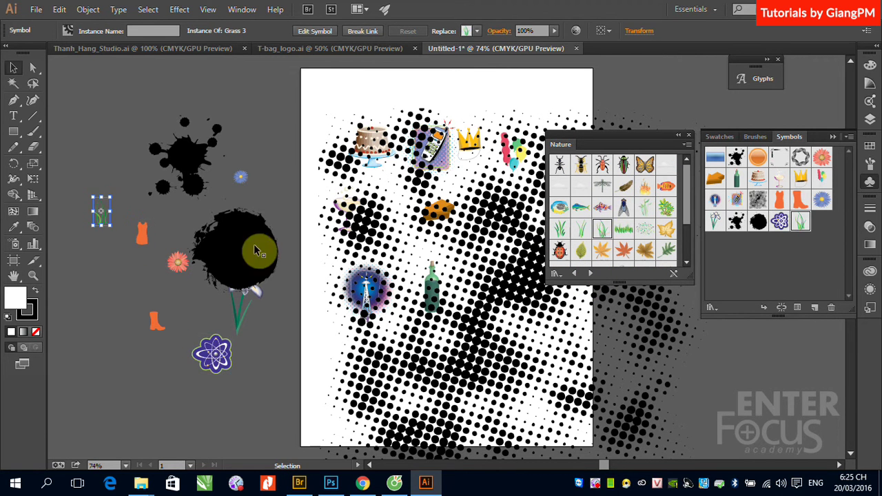
pyautogui.moveTo(623, 206); pyautogui.dragTo(235, 113)
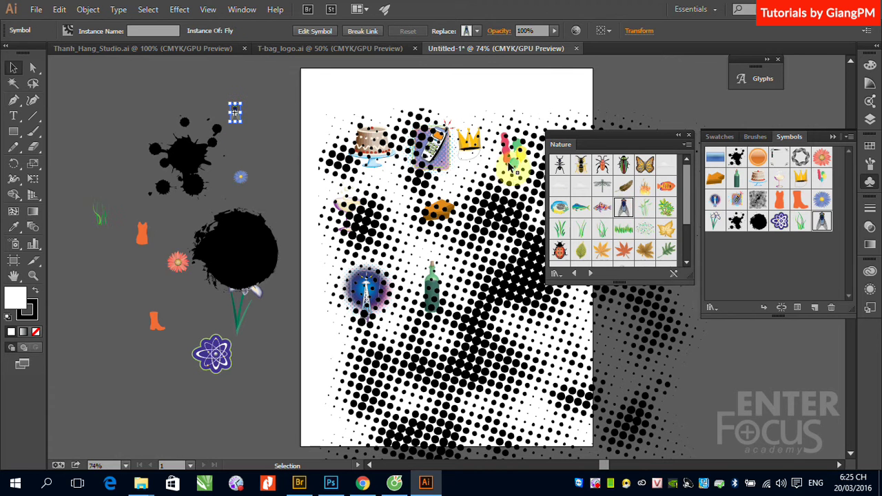
# - Place the Primitive library's Pottery, tribal mask and Sun, then advance to Regal Vector Pack
pyautogui.click(588, 272)
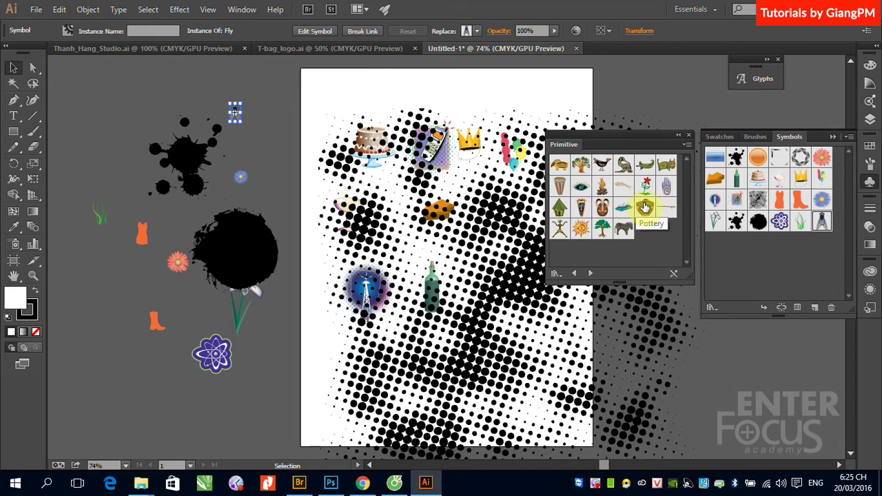
pyautogui.moveTo(645, 207)
pyautogui.mouseDown()
pyautogui.moveTo(220, 303)
pyautogui.moveTo(125, 335)
pyautogui.mouseUp()
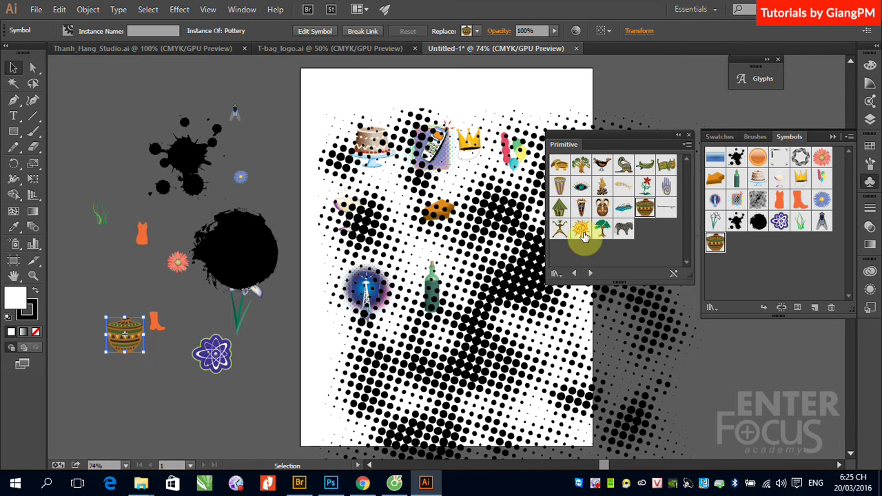
pyautogui.moveTo(580, 206); pyautogui.dragTo(71, 274)
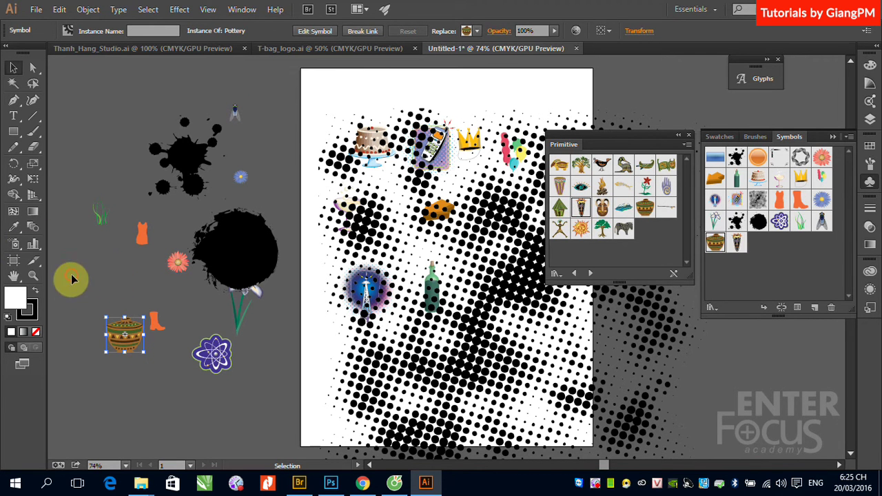
pyautogui.moveTo(580, 228); pyautogui.dragTo(246, 133)
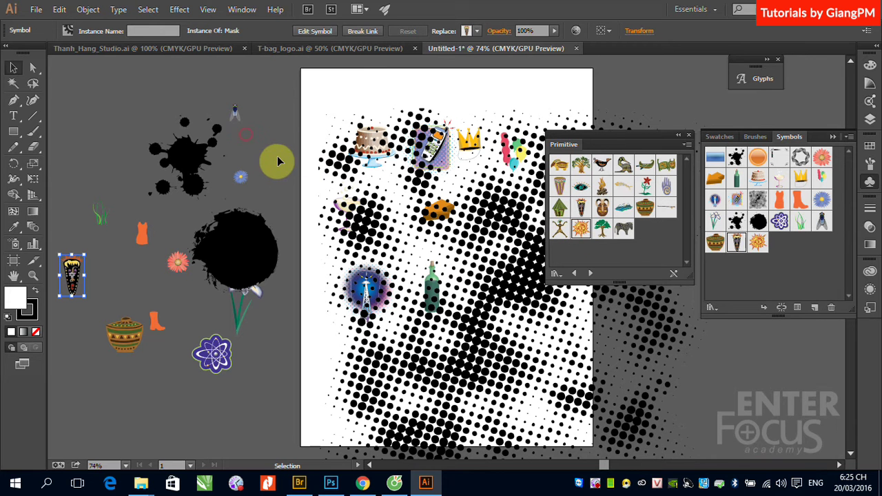
pyautogui.click(590, 274)
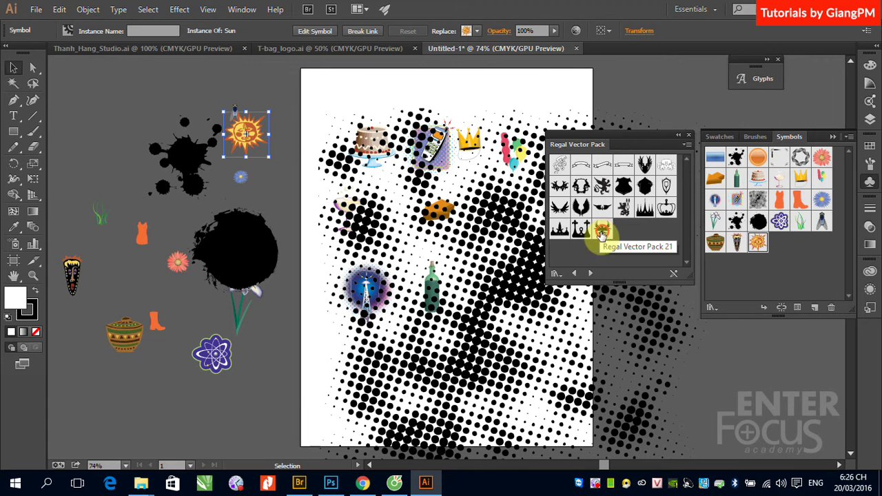
# - Place the Regal eagle at bottom-left and the griffin in the top-left corner
pyautogui.moveTo(601, 230)
pyautogui.mouseDown()
pyautogui.moveTo(289, 379)
pyautogui.moveTo(297, 372)
pyautogui.mouseUp()
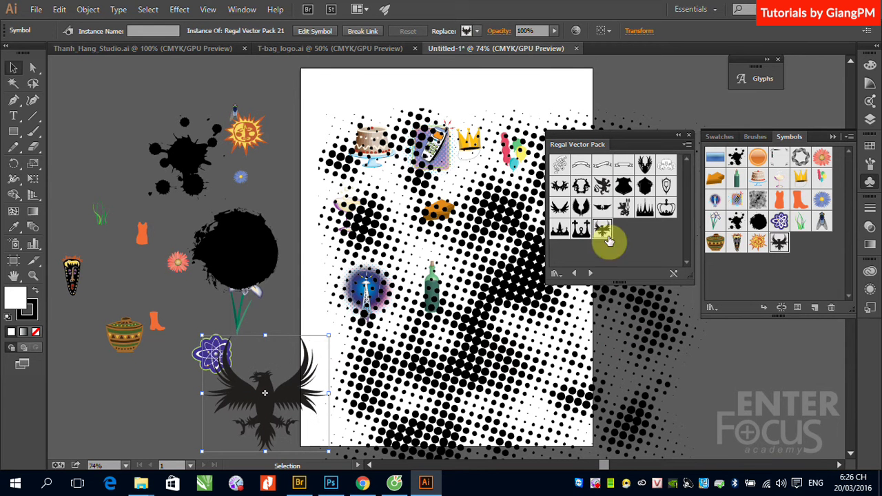
pyautogui.moveTo(602, 186); pyautogui.dragTo(111, 158)
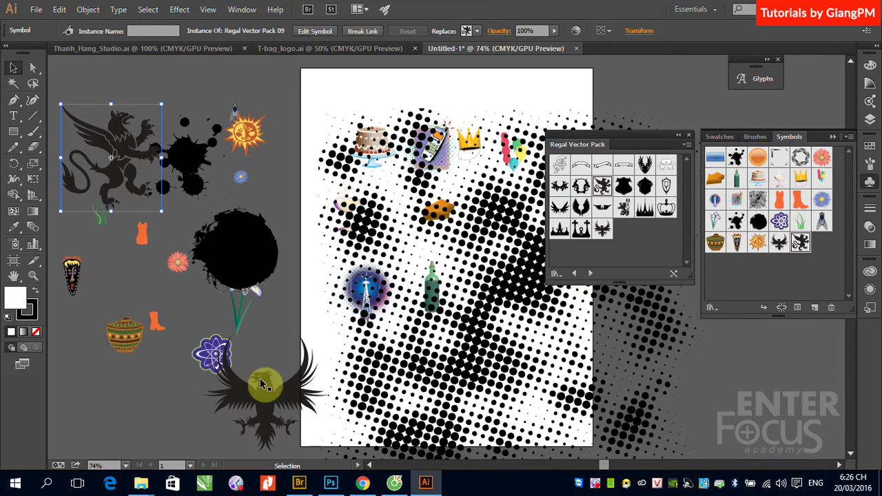
pyautogui.moveTo(261, 386); pyautogui.dragTo(118, 406)
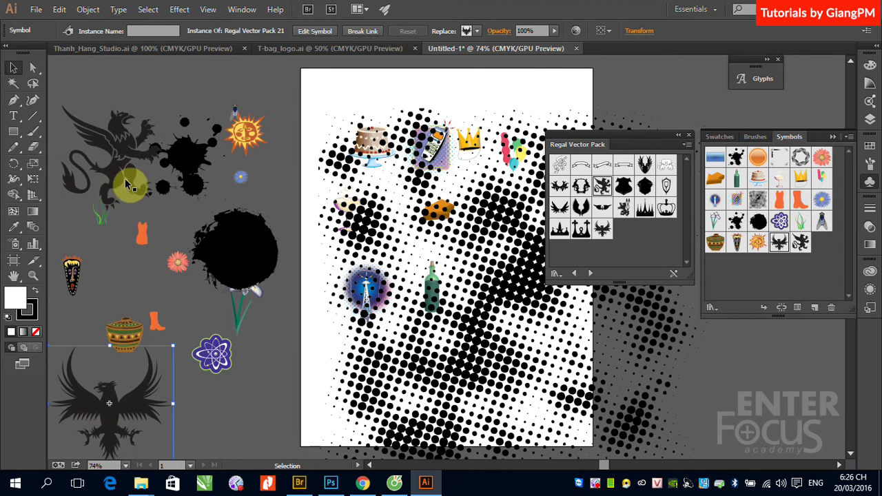
pyautogui.moveTo(127, 183); pyautogui.dragTo(102, 156)
pyautogui.moveTo(615, 222); pyautogui.dragTo(606, 196)
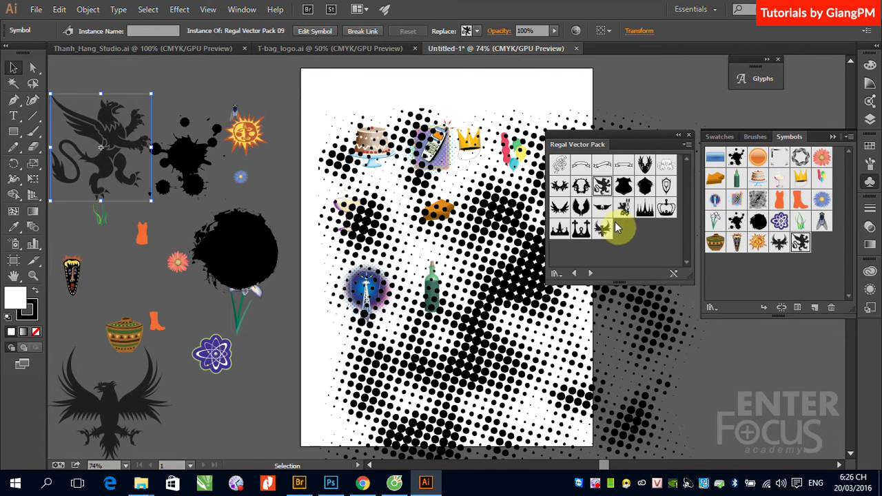
# - Add the Regal lion at bottom-left and a Retro Guitar beside the sun
pyautogui.click(623, 208)
pyautogui.moveTo(412, 321); pyautogui.dragTo(272, 393)
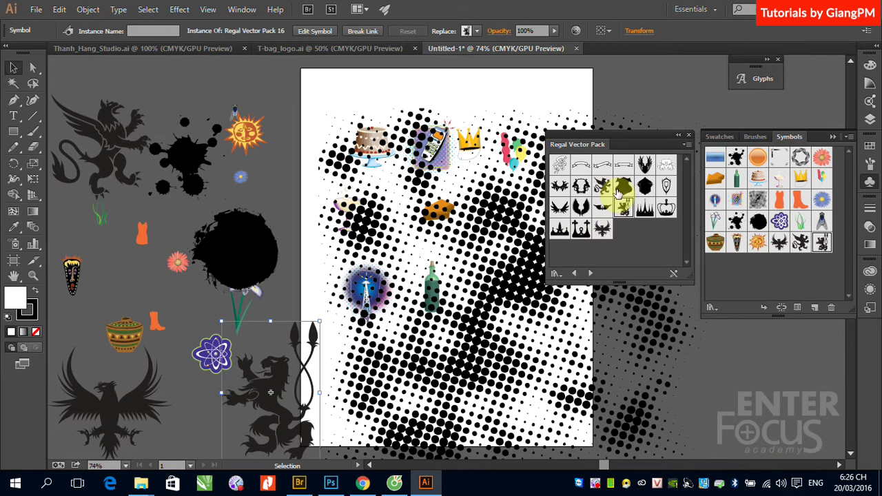
pyautogui.click(590, 273)
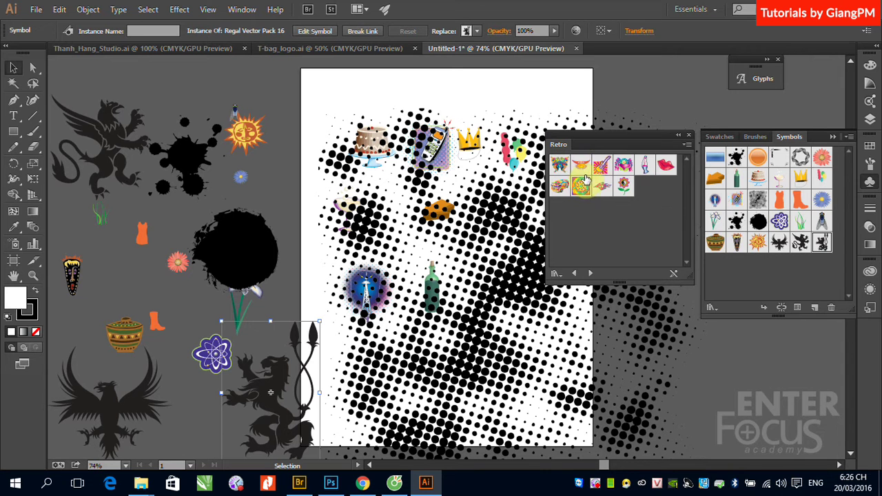
pyautogui.moveTo(600, 168); pyautogui.dragTo(264, 163)
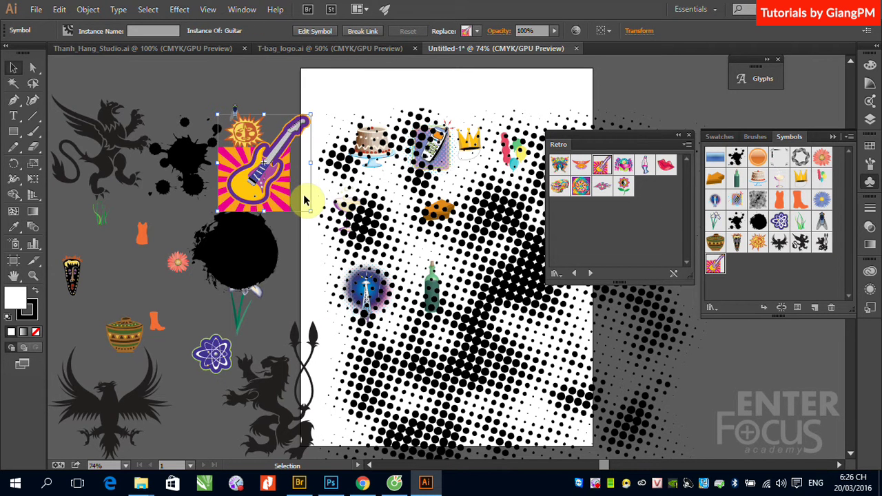
# - Place Sushi's tobiko at upper right and Tiki's Dog on the pasteboard, then load Web Icons
pyautogui.click(590, 274)
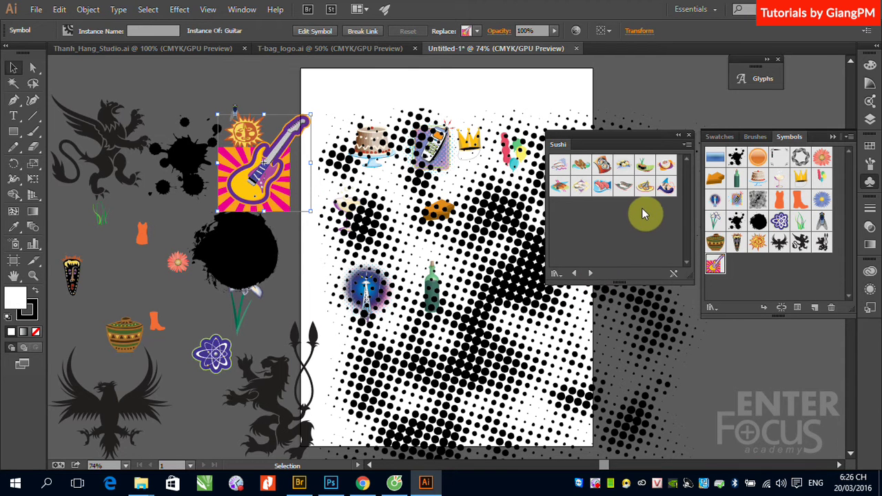
pyautogui.moveTo(644, 165); pyautogui.dragTo(669, 98)
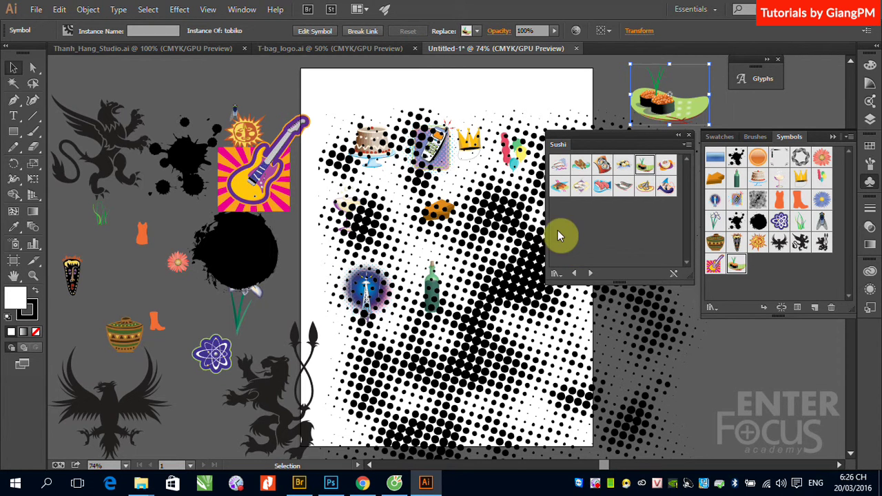
pyautogui.click(591, 274)
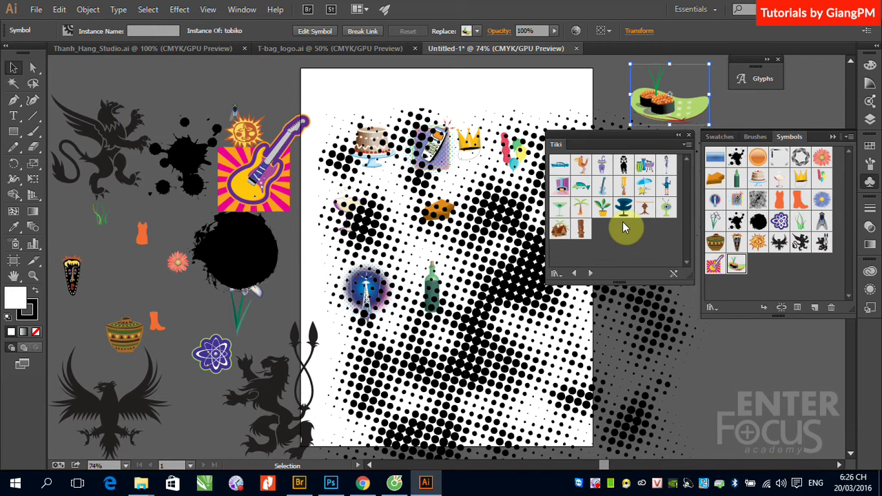
pyautogui.moveTo(623, 163); pyautogui.dragTo(183, 216)
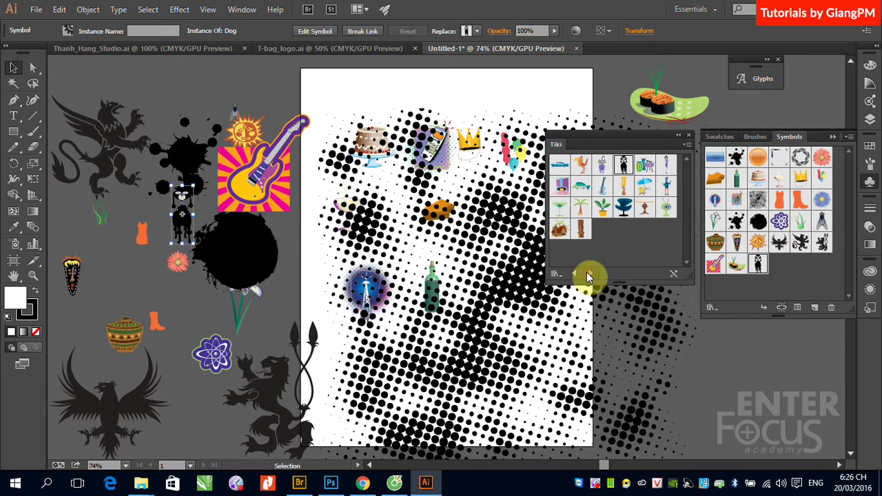
pyautogui.click(589, 274)
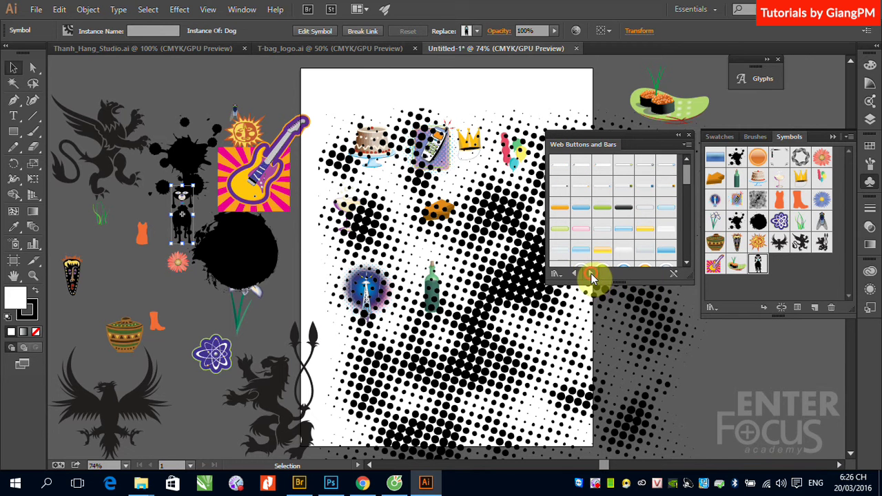
pyautogui.click(591, 274)
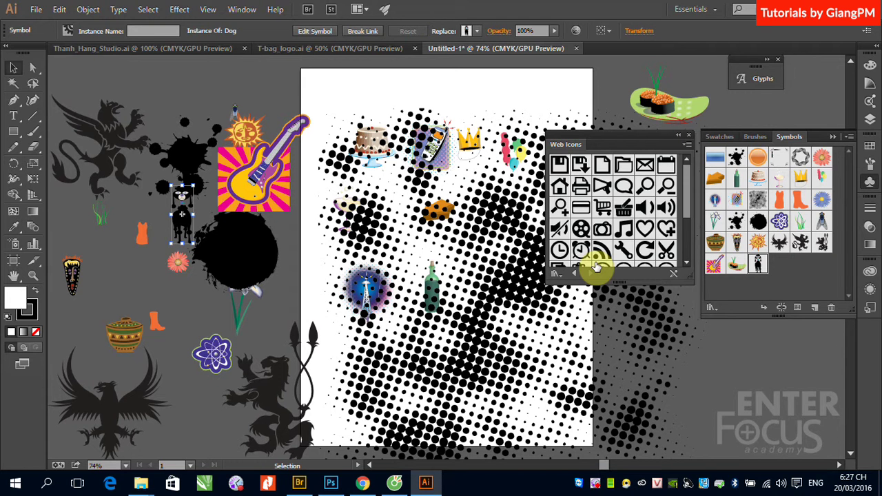
# - Close the symbol library, delete the halftone pattern and black blob, and move the splatter onto the artboard
pyautogui.click(691, 137)
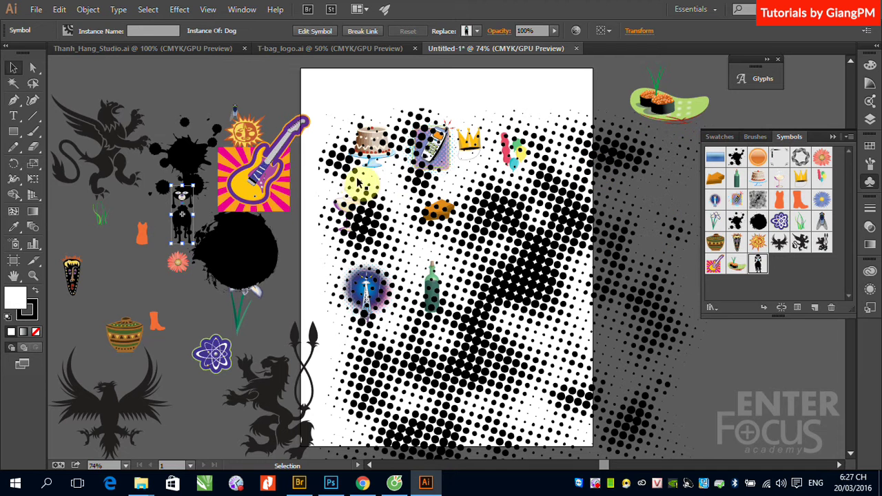
pyautogui.click(513, 305)
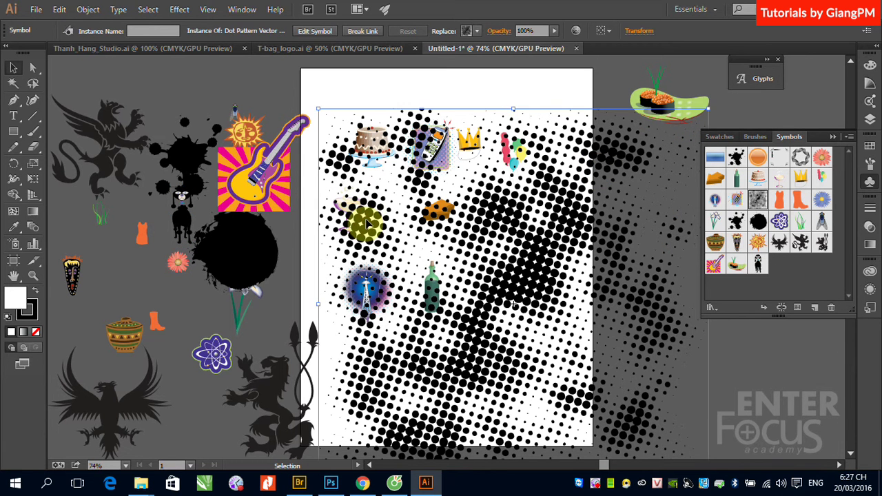
pyautogui.press('Delete')
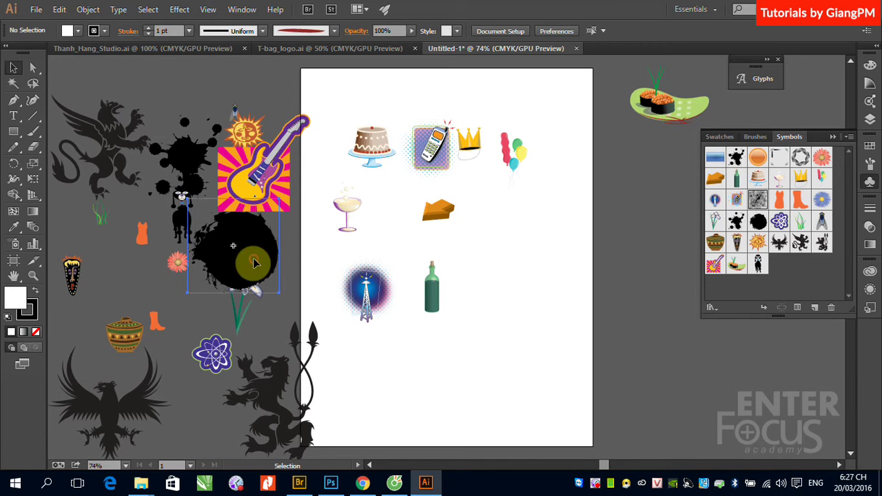
pyautogui.press('Delete')
pyautogui.click(181, 157)
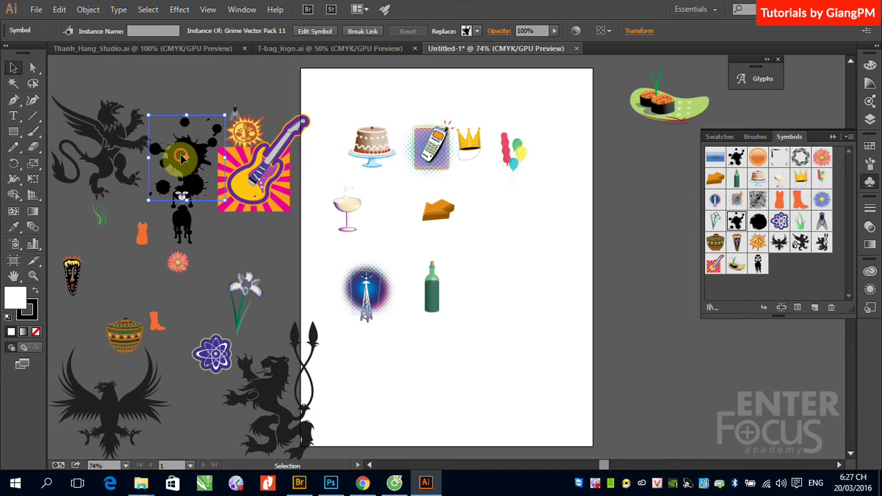
pyautogui.moveTo(183, 157); pyautogui.dragTo(515, 264)
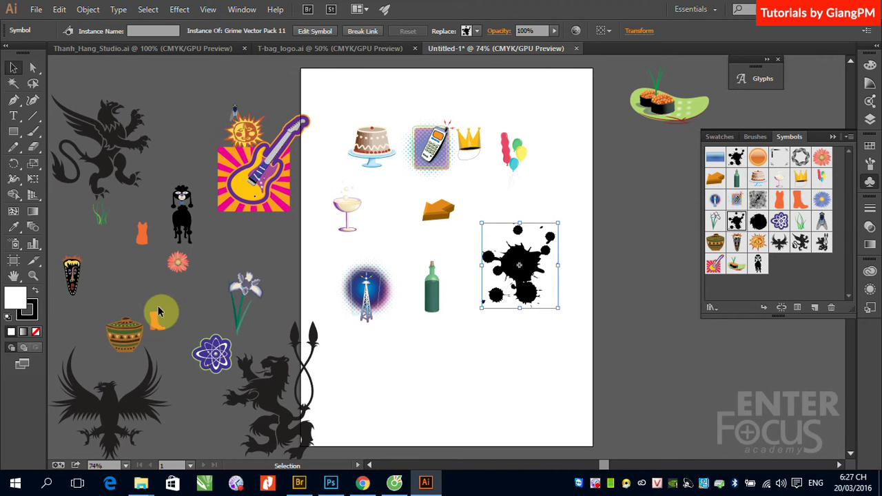
# - Delete the flower, iris, eagle, lion, cake, goblet and other leftover pasteboard symbols
pyautogui.moveTo(93, 271); pyautogui.dragTo(361, 435)
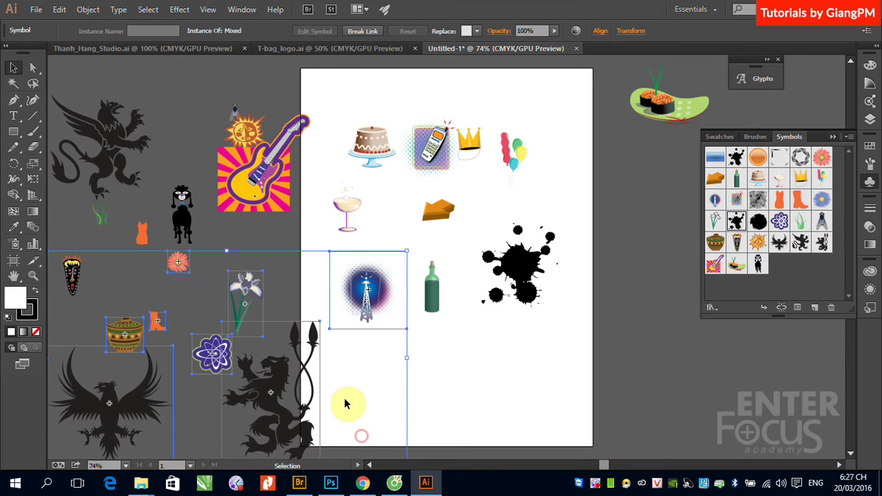
pyautogui.press('Delete')
pyautogui.moveTo(101, 310)
pyautogui.mouseDown()
pyautogui.moveTo(373, 126)
pyautogui.moveTo(374, 113)
pyautogui.mouseUp()
pyautogui.press('Delete')
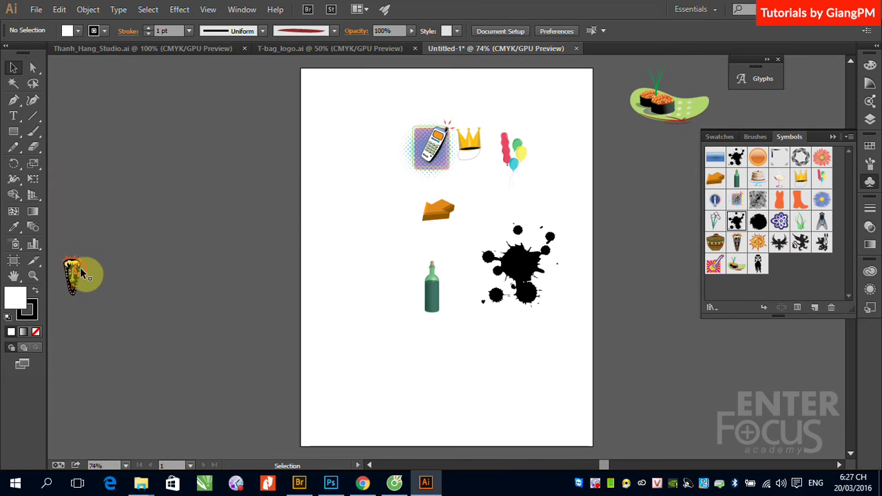
pyautogui.click(80, 273)
pyautogui.press('Delete')
# - Delete the phone, crown, balloons, orange arrow, green bottle and sushi symbols
pyautogui.moveTo(395, 97); pyautogui.dragTo(517, 192)
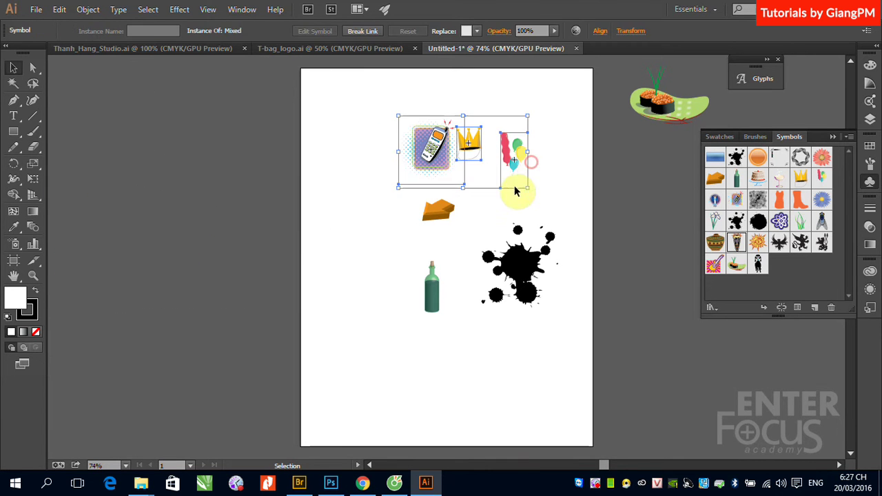
pyautogui.press('Delete')
pyautogui.click(437, 213)
pyautogui.press('Delete')
pyautogui.click(428, 293)
pyautogui.press('Delete')
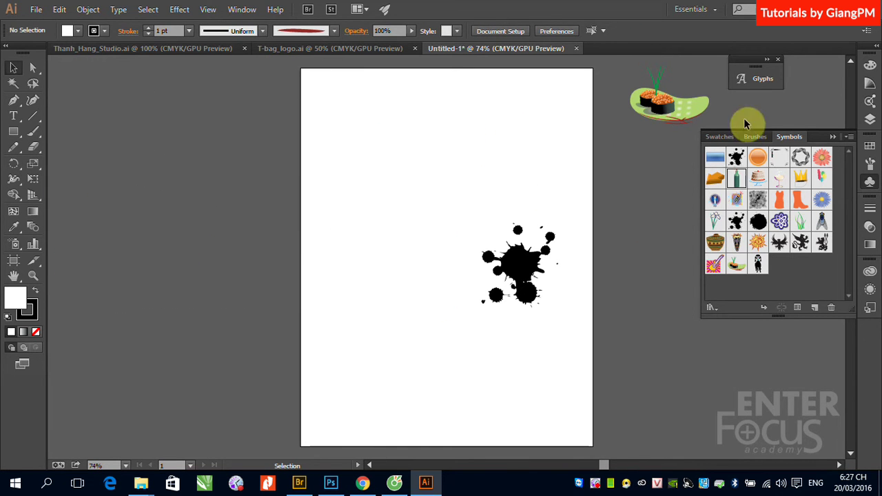
pyautogui.click(667, 105)
pyautogui.press('Delete')
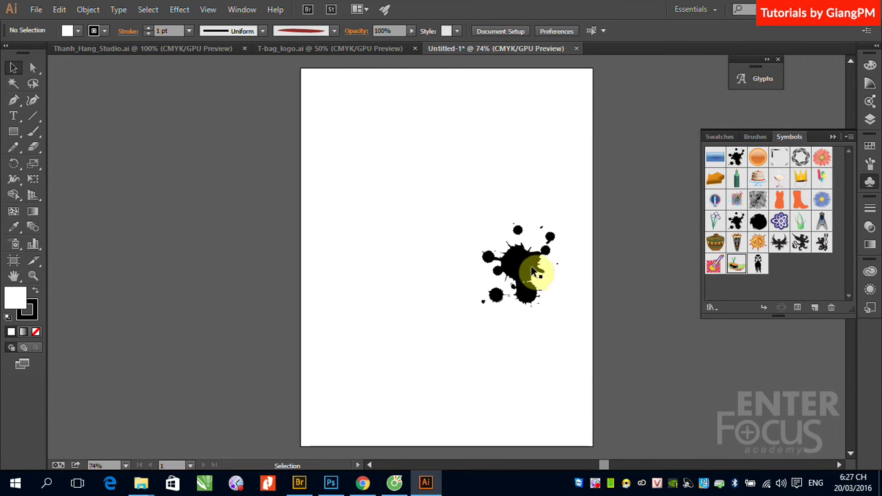
# - Place the ink splatter at the upper left and Alt-drag copies to make four staggered splatters
pyautogui.moveTo(531, 266); pyautogui.dragTo(397, 163)
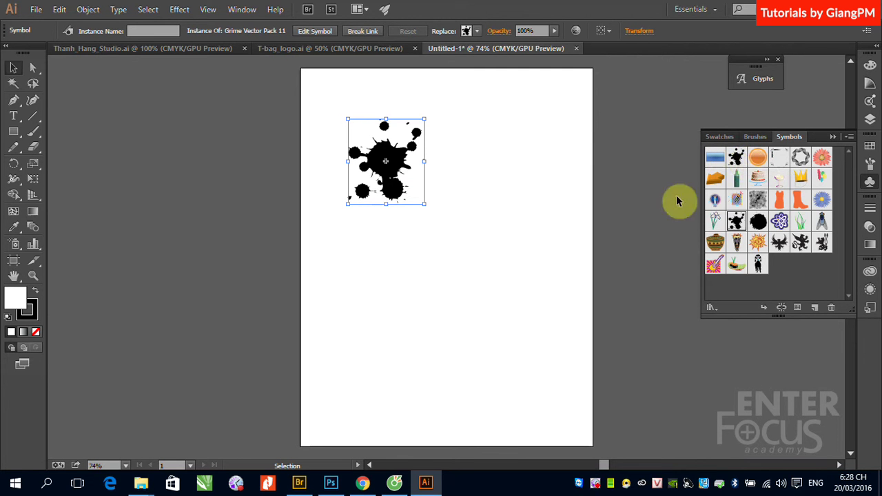
pyautogui.moveTo(394, 184)
pyautogui.keyDown('alt'); pyautogui.mouseDown()
pyautogui.moveTo(513, 221)
pyautogui.moveTo(419, 315)
pyautogui.moveTo(509, 360)
pyautogui.mouseUp(); pyautogui.keyUp('alt')
pyautogui.click(703, 390)
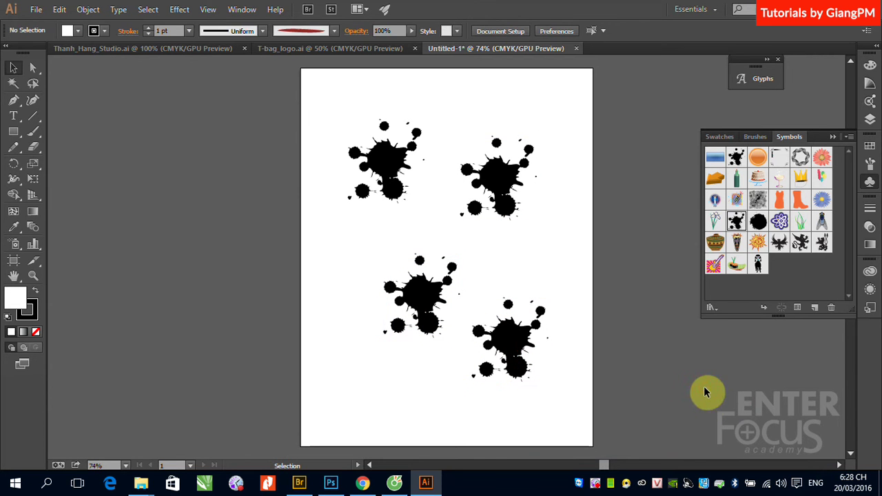
pyautogui.click(394, 177)
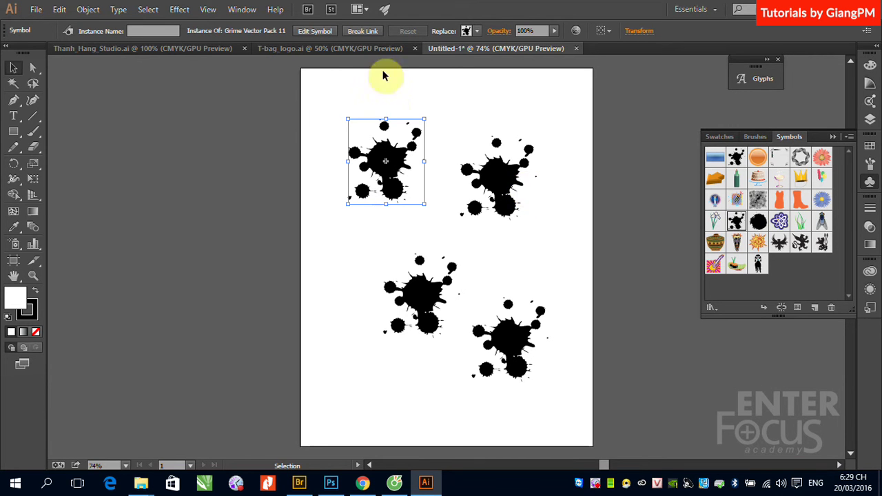
pyautogui.click(455, 101)
pyautogui.click(377, 164)
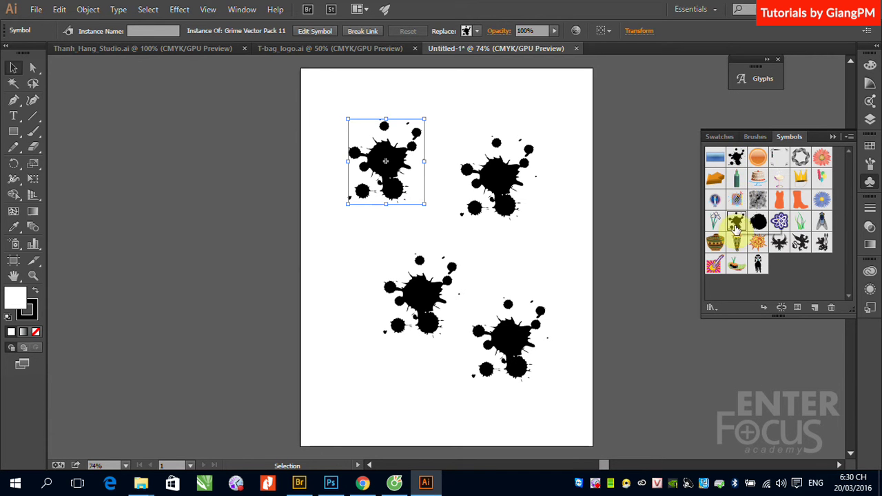
# - Enter symbol editing for the Grime Vector Pack 11 splatter and change its fill colour
pyautogui.click(318, 31)
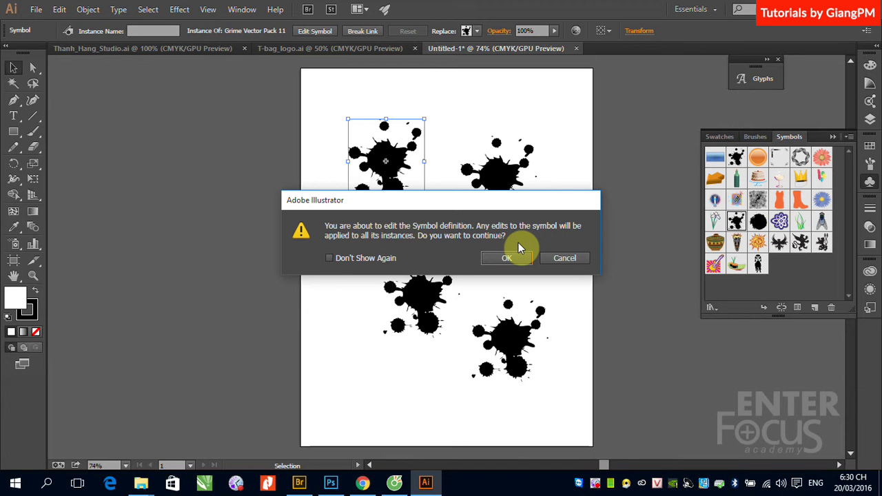
pyautogui.click(505, 260)
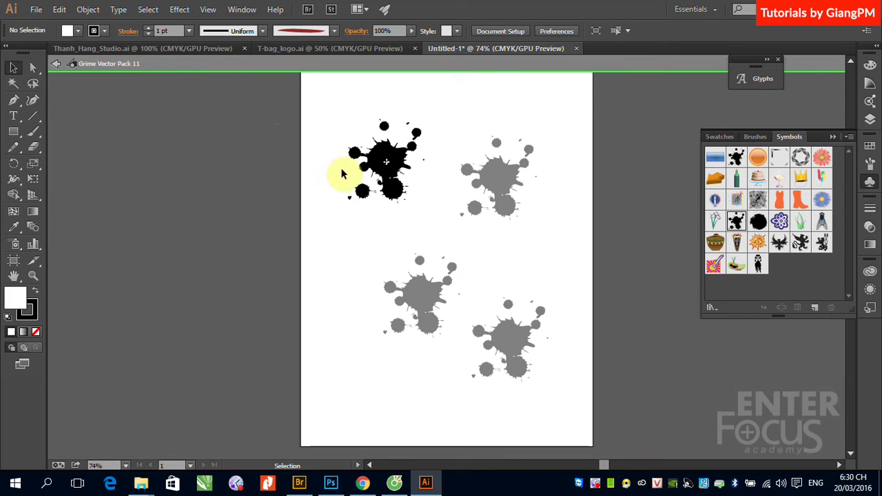
pyautogui.click(395, 191)
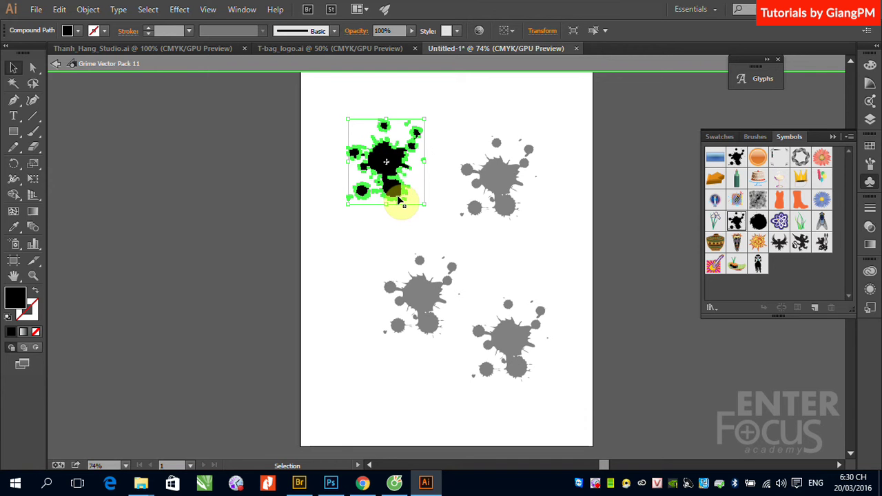
pyautogui.click(24, 303)
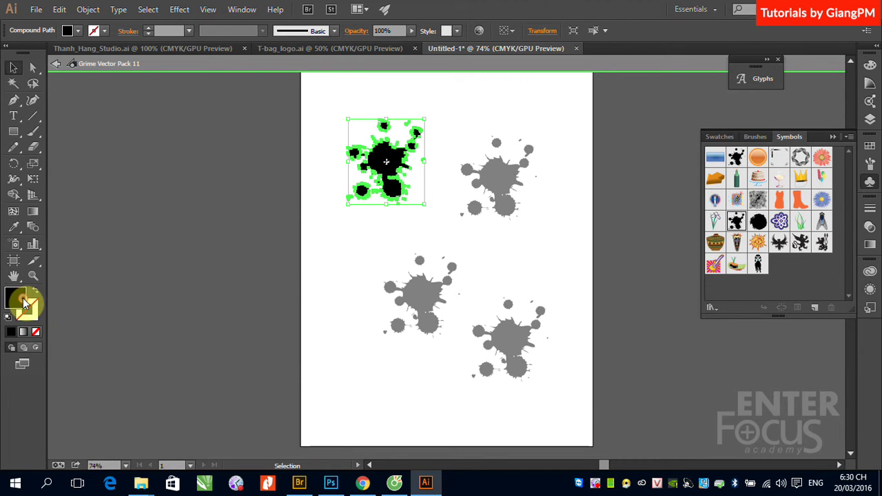
pyautogui.doubleClick(24, 303)
pyautogui.click(250, 173)
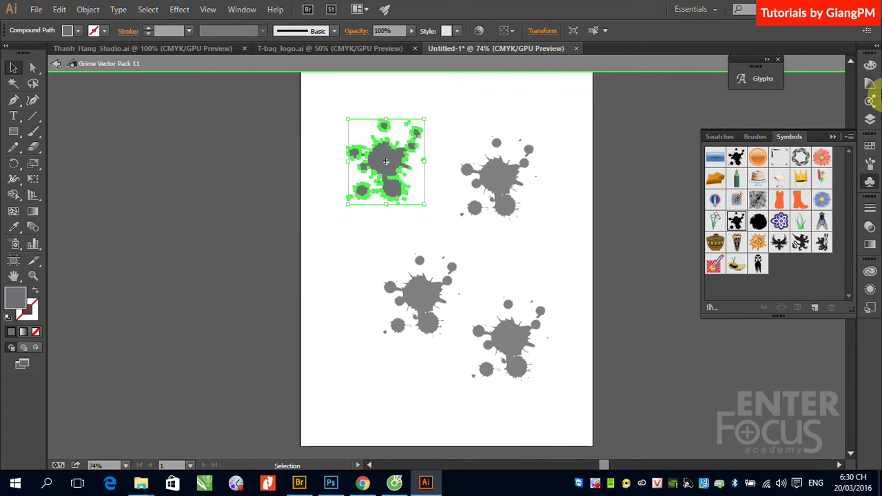
# - Fill the splatter red from the CMYK Color panel spectrum and exit symbol editing
pyautogui.click(869, 67)
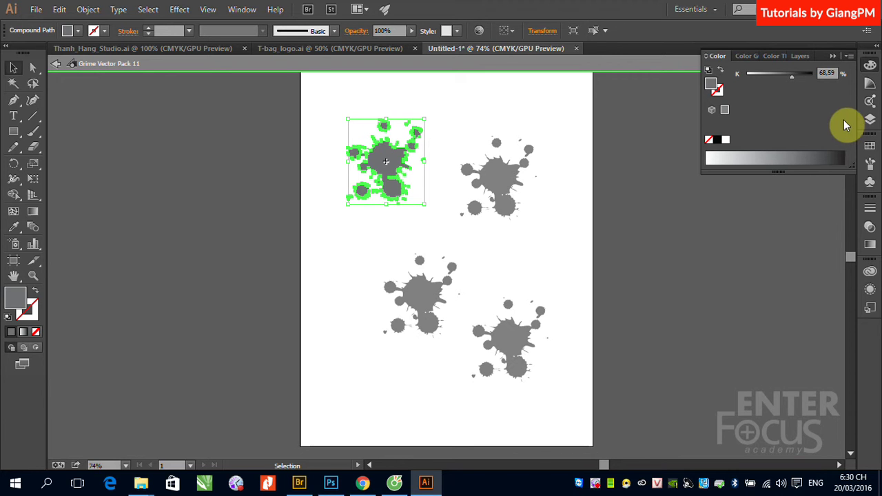
pyautogui.click(852, 58)
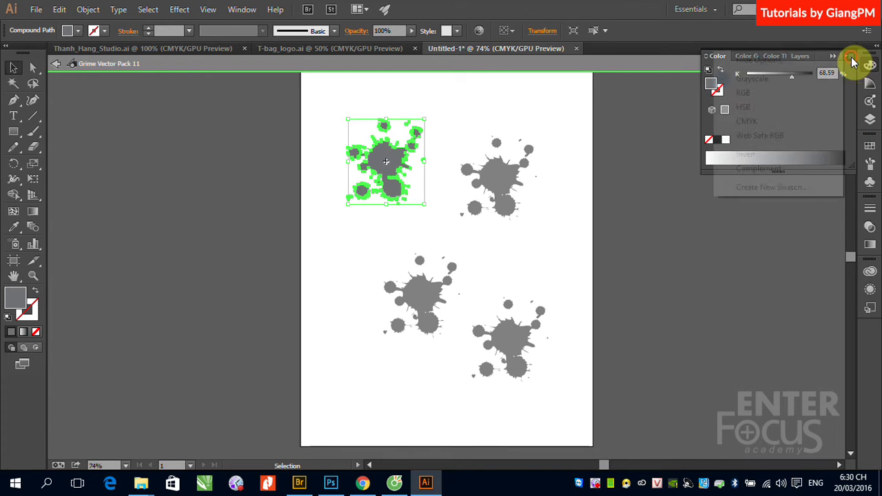
pyautogui.click(746, 122)
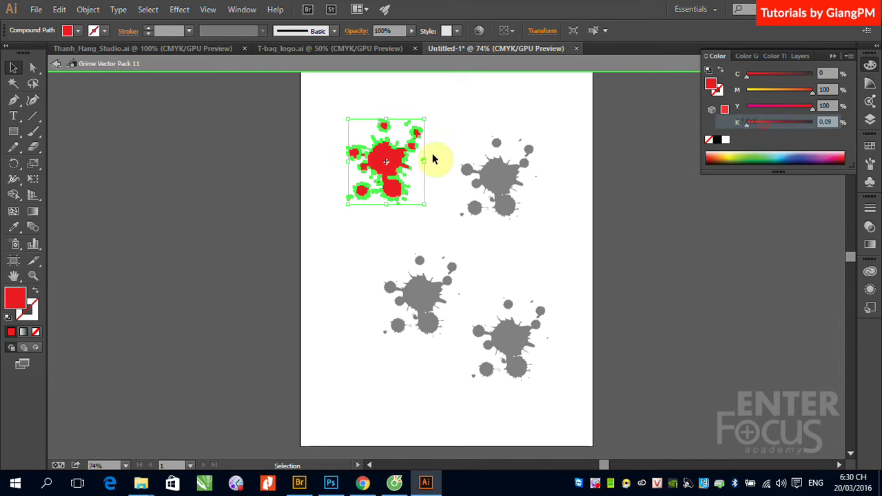
pyautogui.click(183, 274)
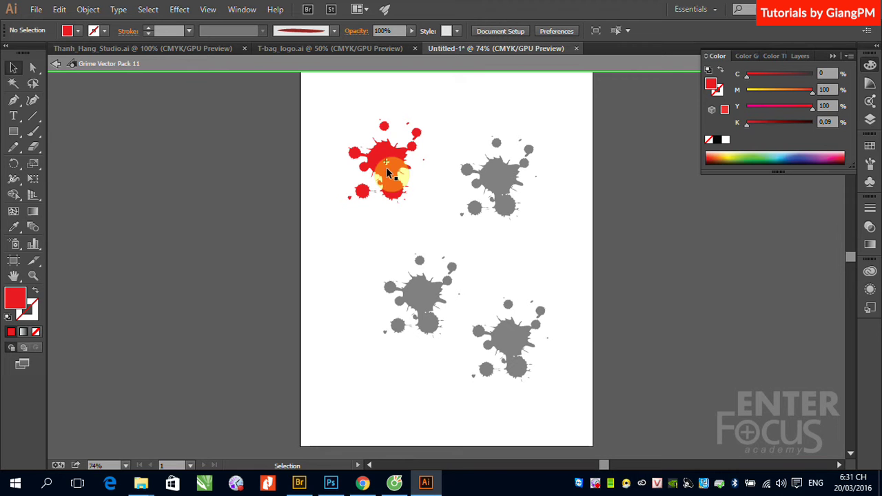
pyautogui.click(55, 65)
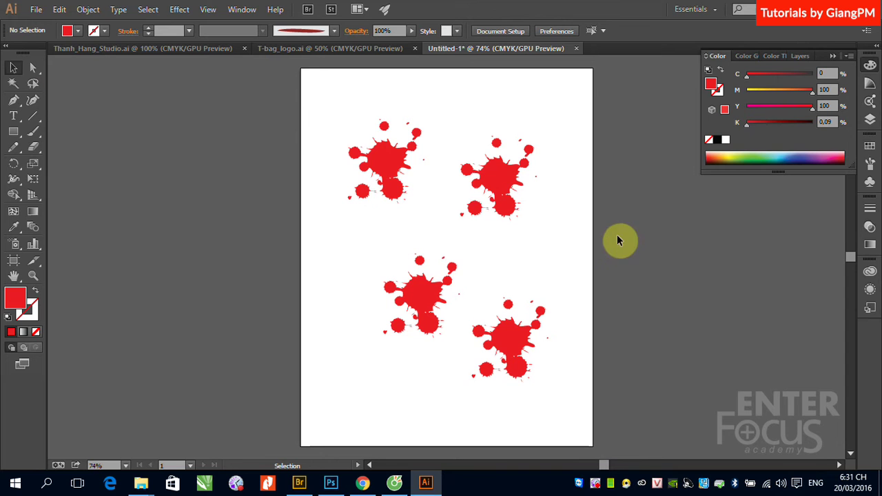
# - Select a splatter and open the Symbols panel from the right-hand dock
pyautogui.click(396, 169)
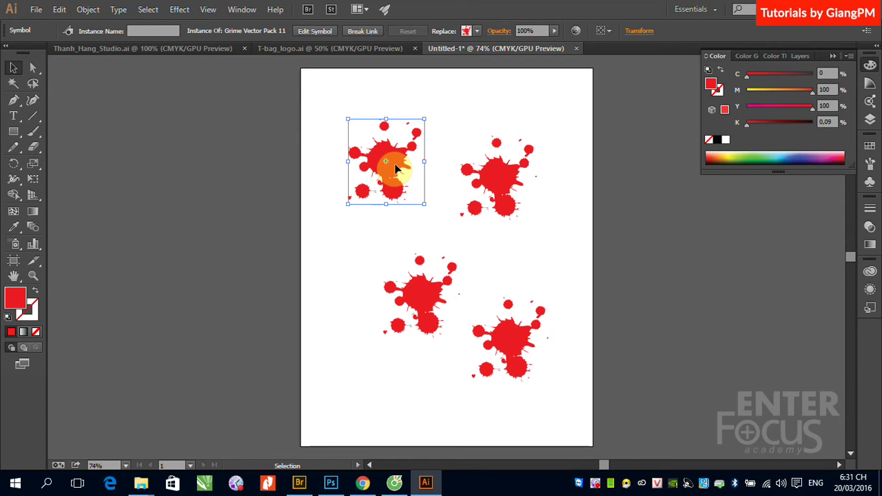
pyautogui.click(869, 181)
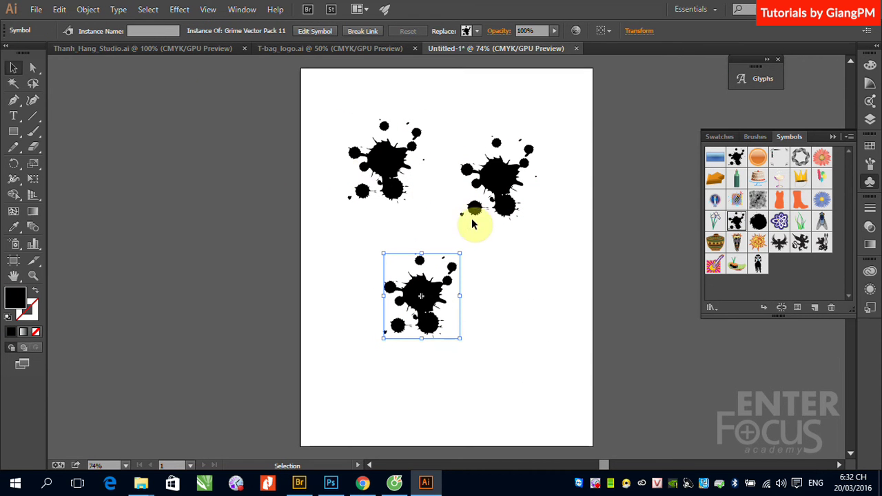
# - Break the top-left splatter's link to its symbol
pyautogui.click(577, 144)
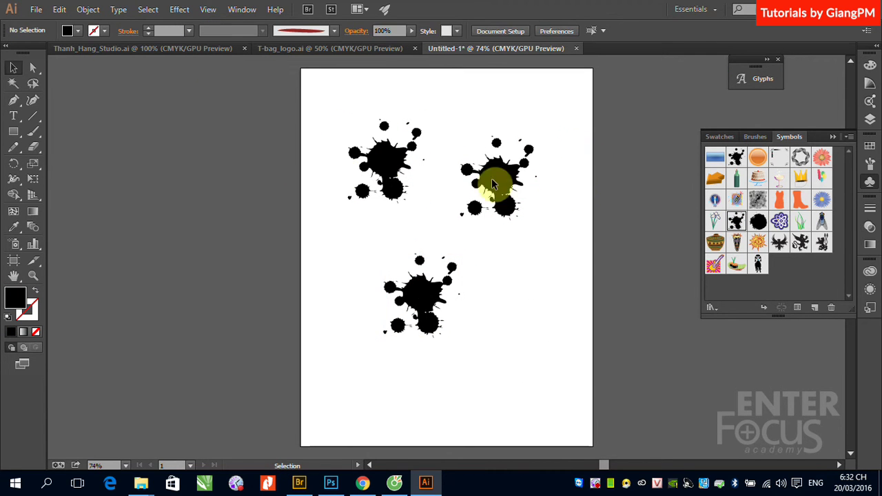
pyautogui.click(380, 165)
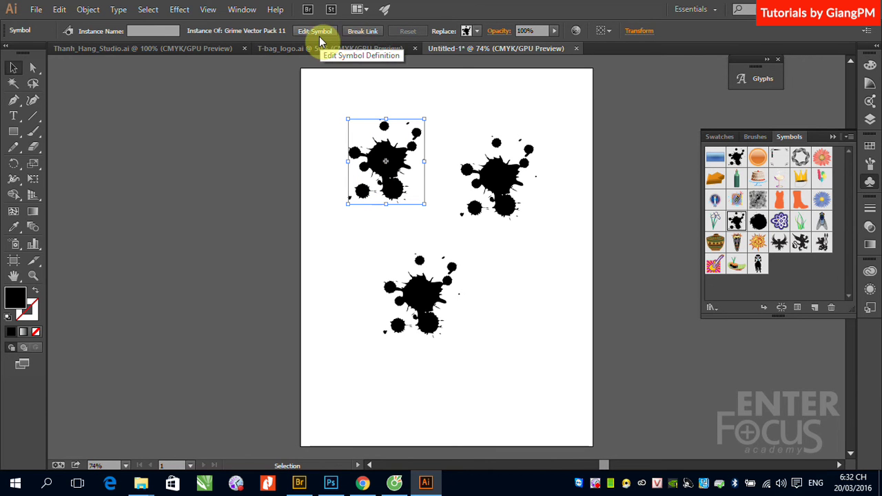
pyautogui.click(366, 33)
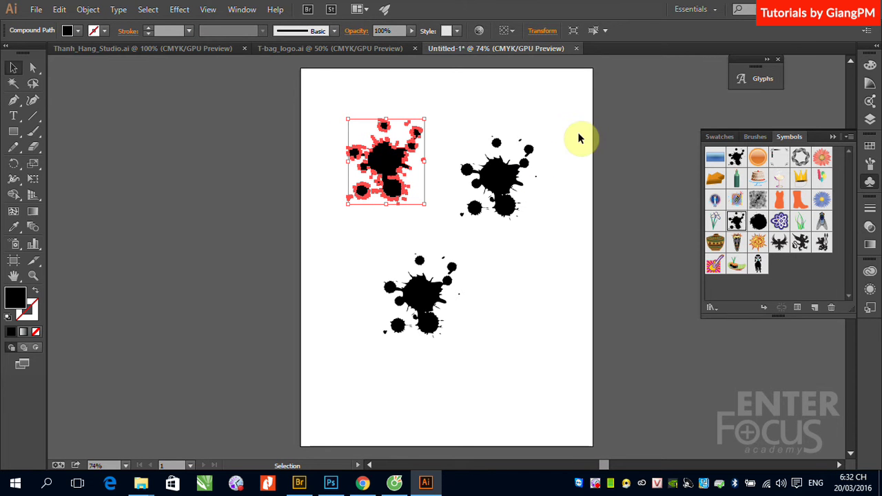
pyautogui.click(466, 118)
pyautogui.click(390, 161)
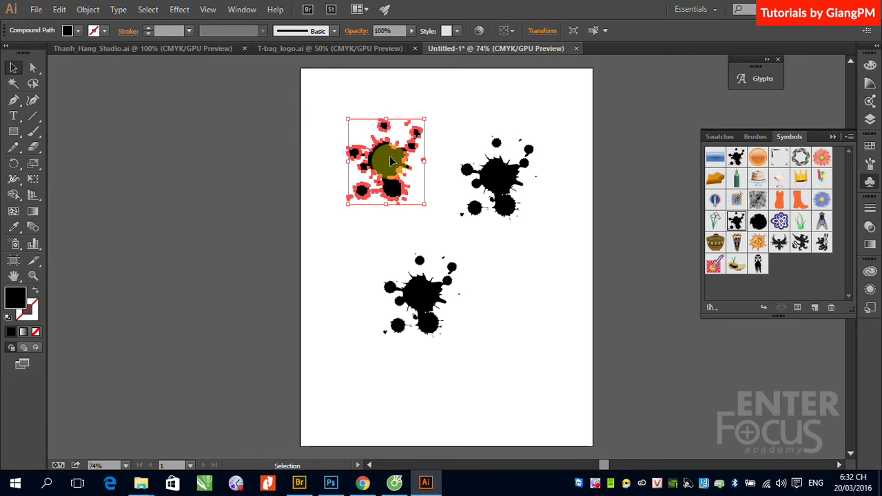
# - Fill the unlinked top-left splatter green from the CMYK Color panel spectrum
pyautogui.click(869, 65)
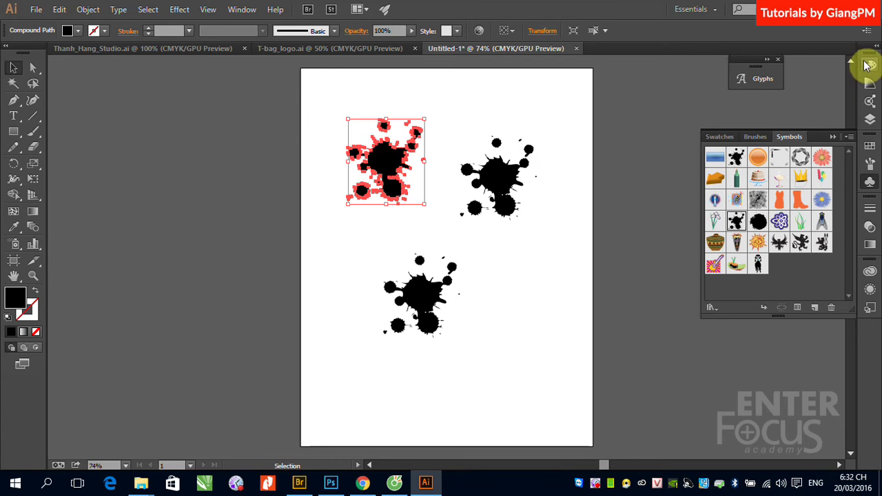
pyautogui.click(849, 57)
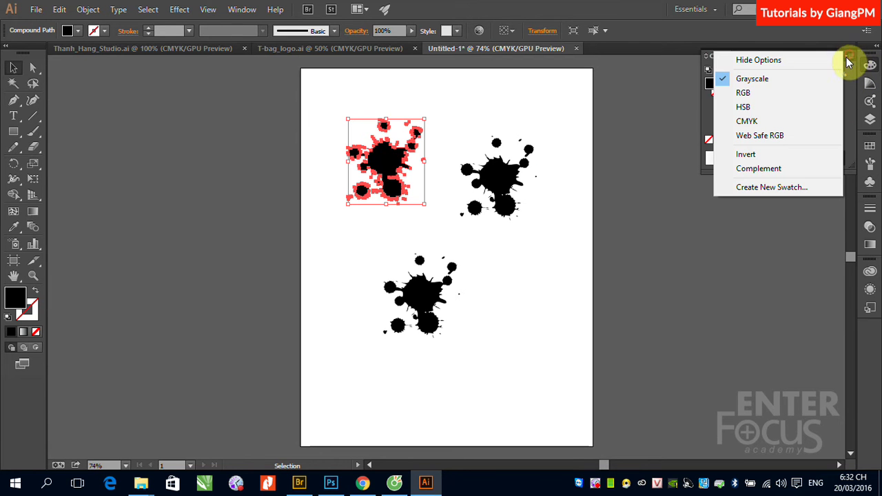
pyautogui.click(750, 122)
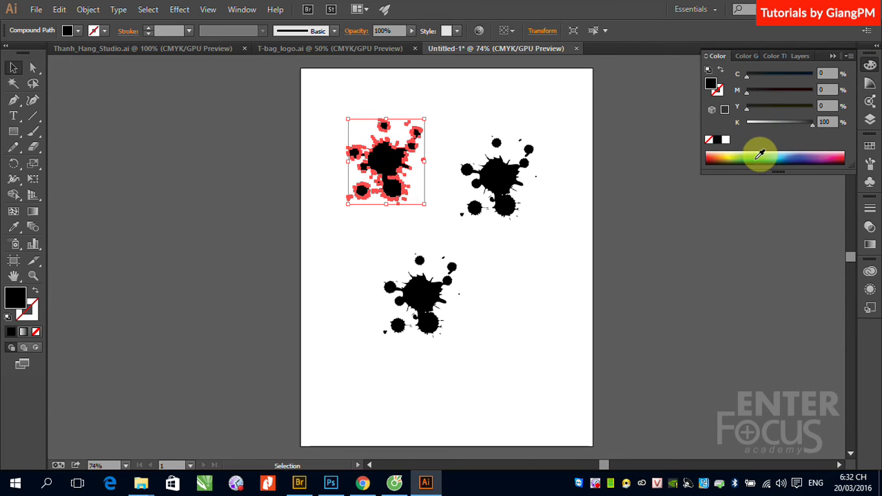
pyautogui.click(758, 158)
pyautogui.click(95, 157)
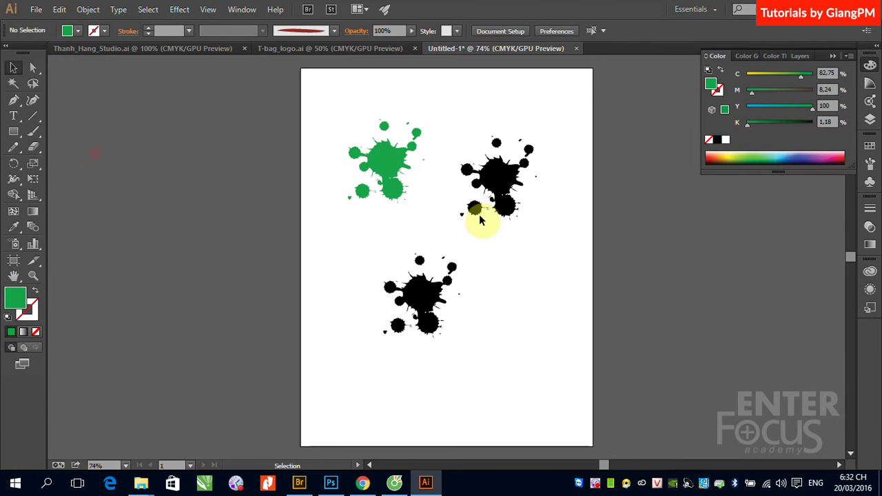
pyautogui.click(375, 166)
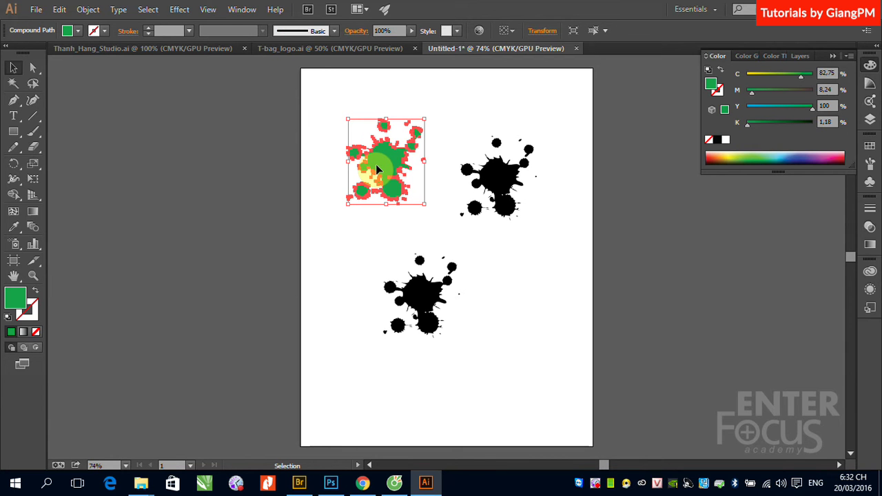
pyautogui.click(503, 186)
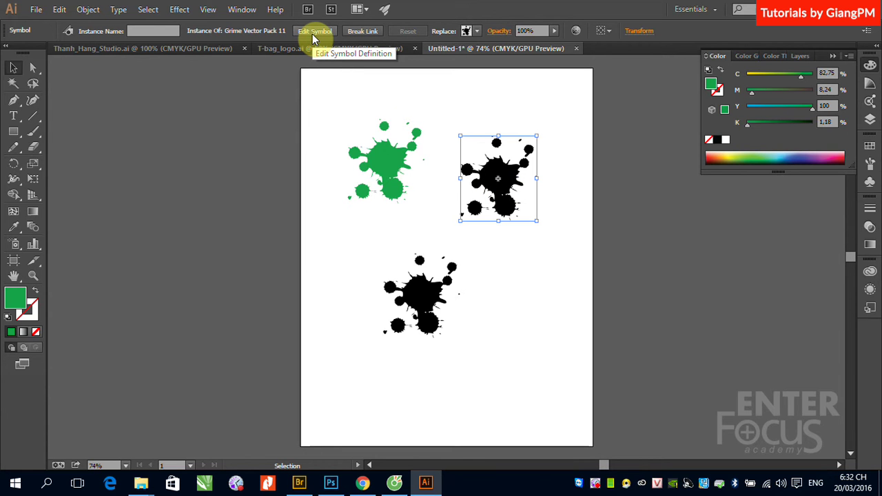
pyautogui.click(610, 192)
pyautogui.click(510, 177)
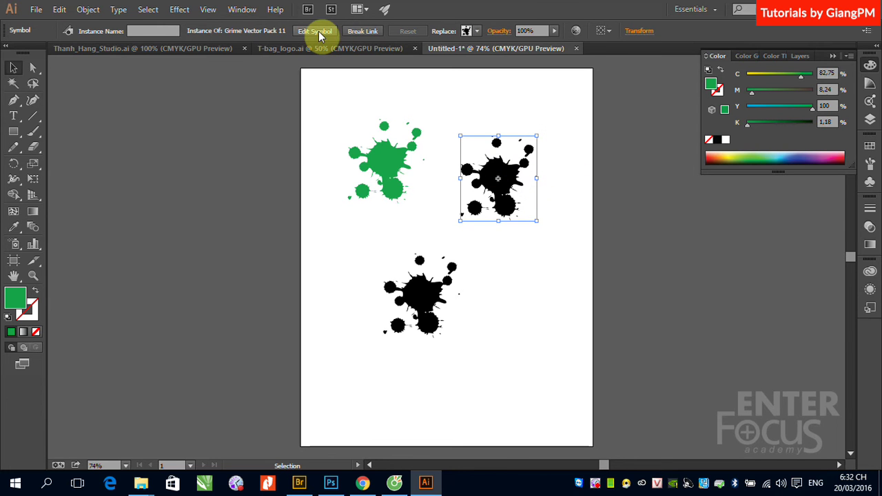
pyautogui.doubleClick(511, 177)
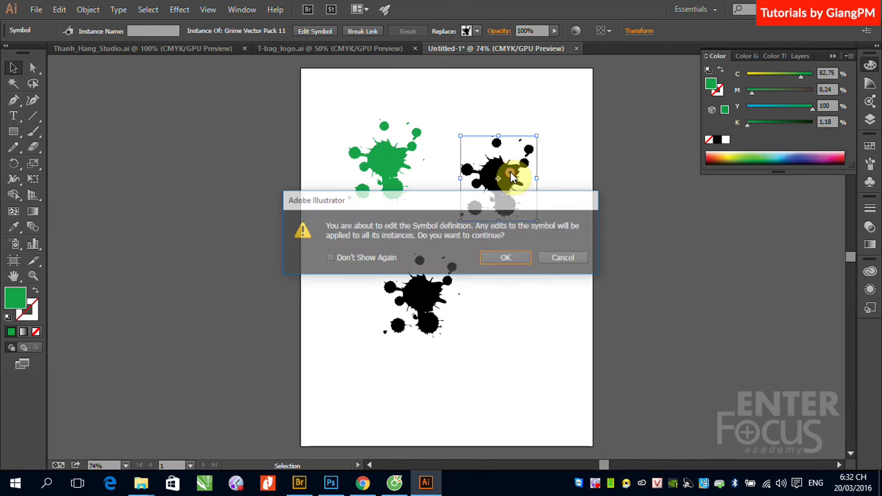
pyautogui.click(506, 259)
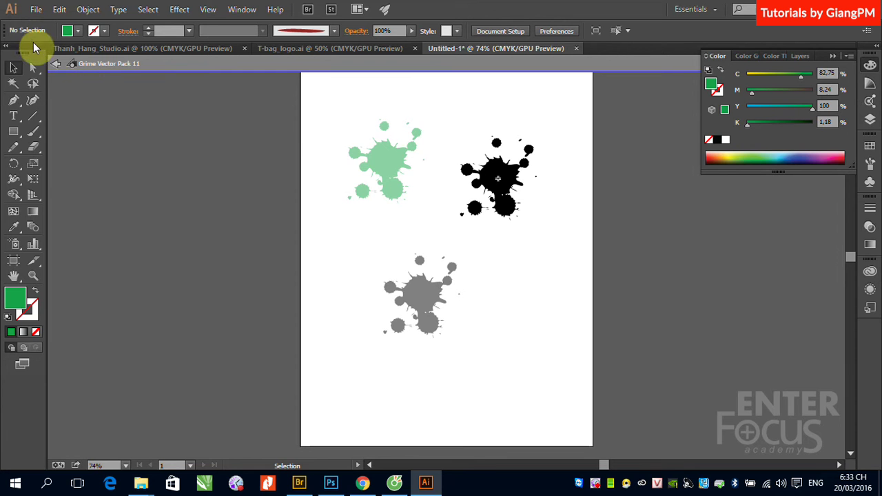
pyautogui.click(53, 65)
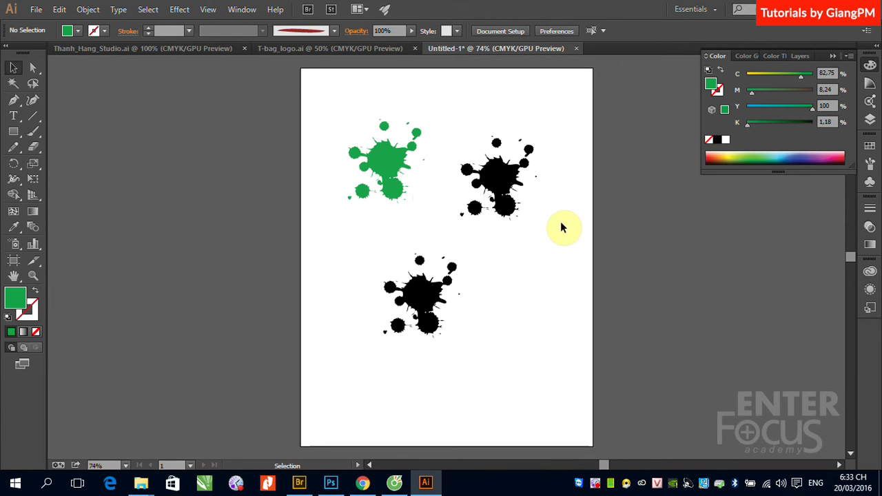
# - Close the Color panel, select the green splatter and open the Symbols panel
pyautogui.click(831, 57)
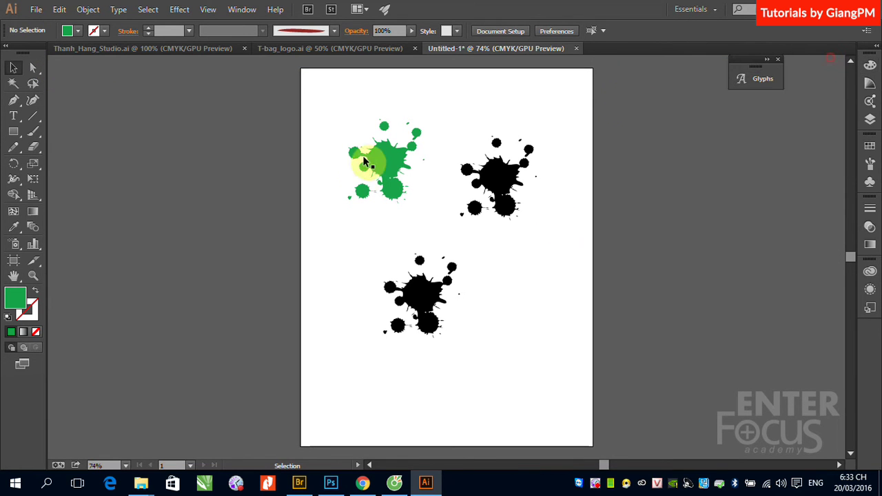
pyautogui.click(377, 166)
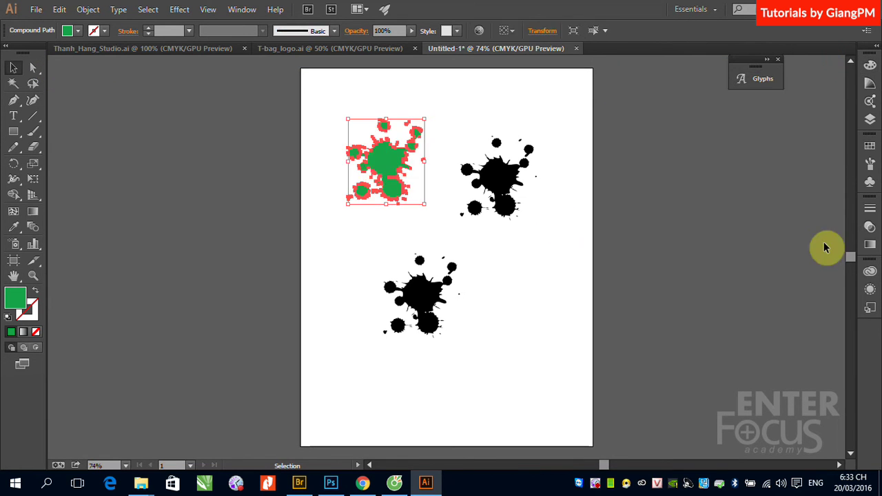
pyautogui.click(869, 182)
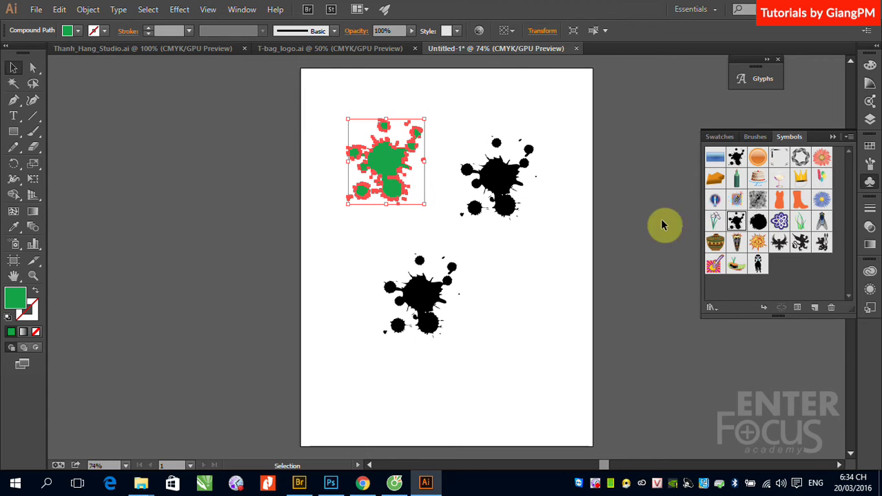
# - Delete the two black splatters, leaving the green splatter selected
pyautogui.click(444, 115)
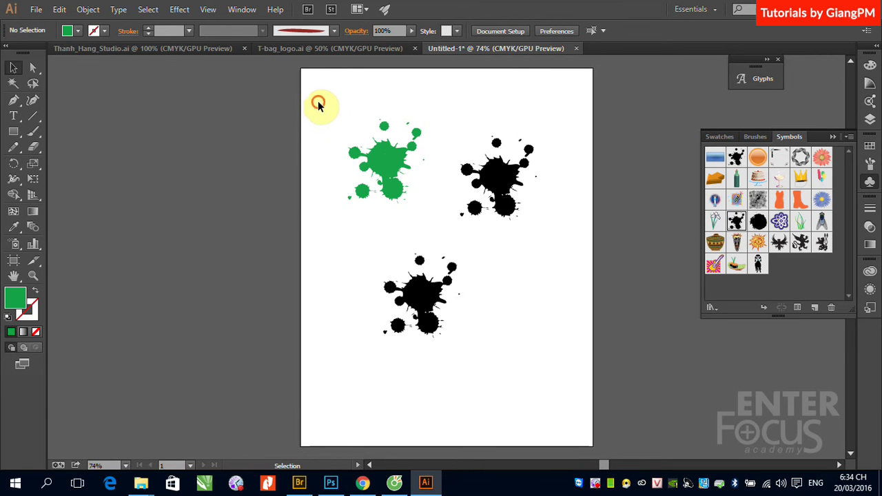
pyautogui.moveTo(317, 101); pyautogui.dragTo(561, 379)
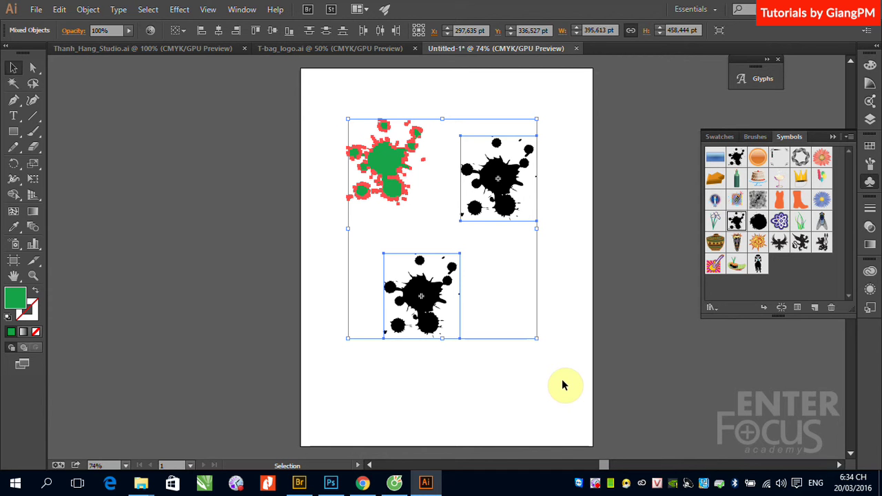
pyautogui.click(557, 276)
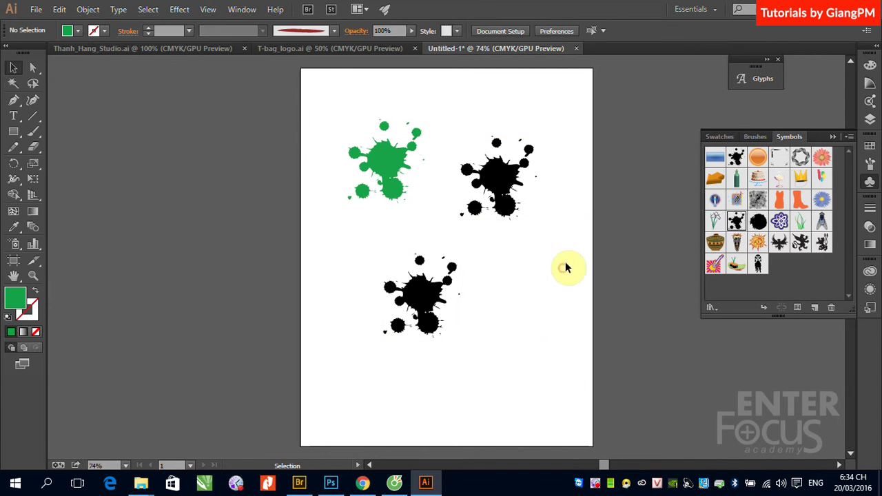
pyautogui.click(508, 199)
pyautogui.press('Delete')
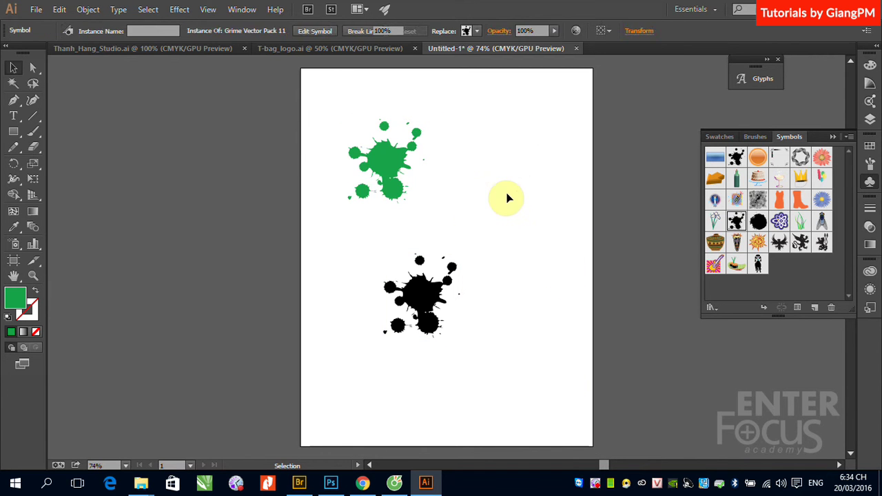
pyautogui.click(432, 282)
pyautogui.press('Delete')
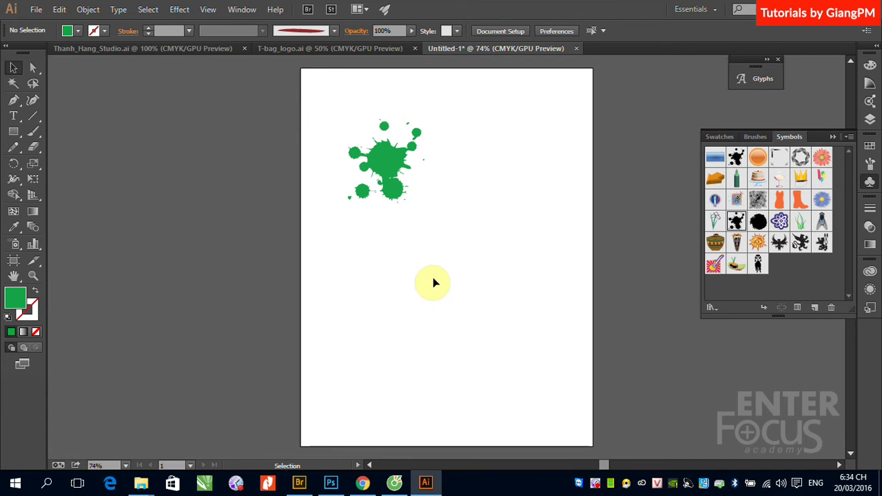
pyautogui.click(394, 176)
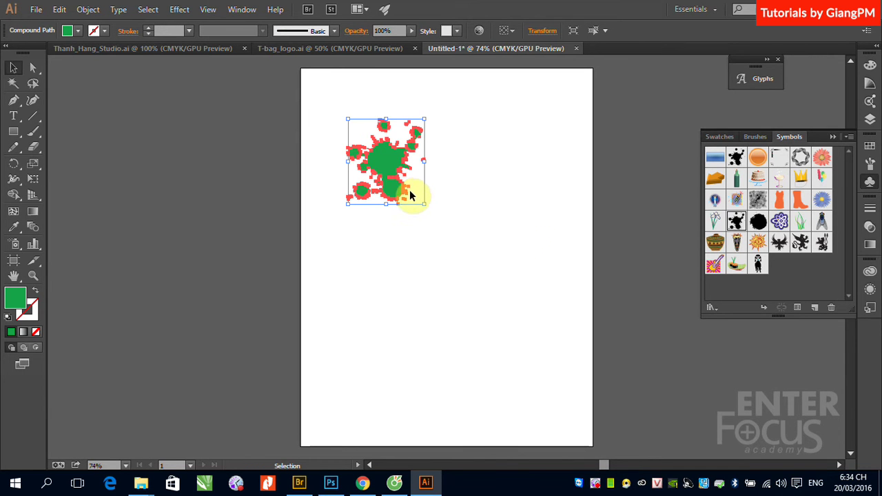
# - Save the green splatter as a new Graphic-type symbol named vet_mau
pyautogui.click(815, 308)
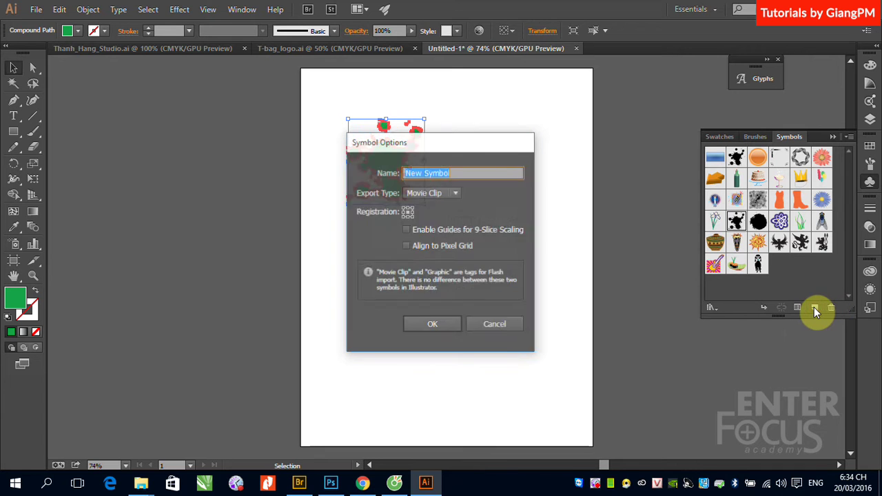
pyautogui.write('vet')
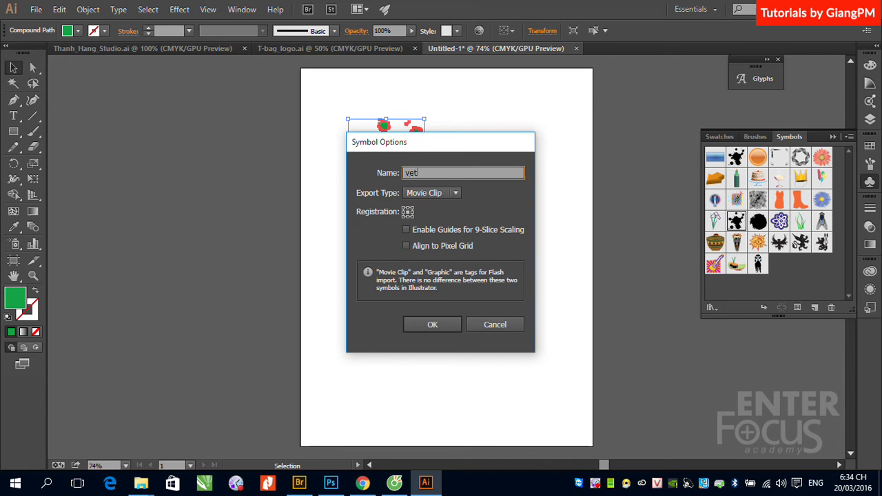
pyautogui.write('maul')
pyautogui.click(418, 172)
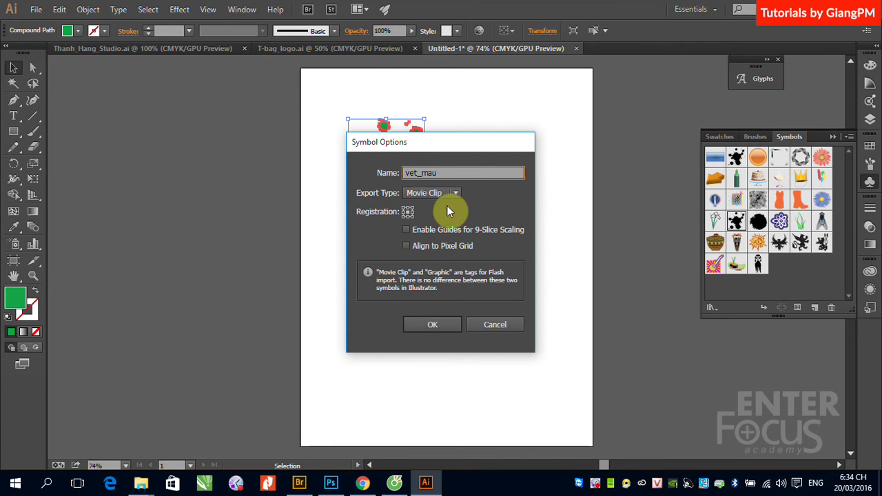
pyautogui.click(455, 193)
pyautogui.click(428, 221)
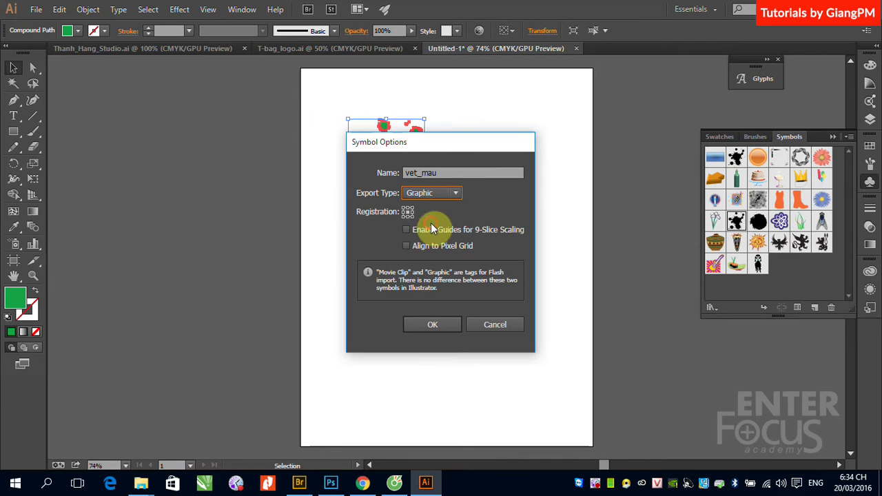
pyautogui.click(429, 327)
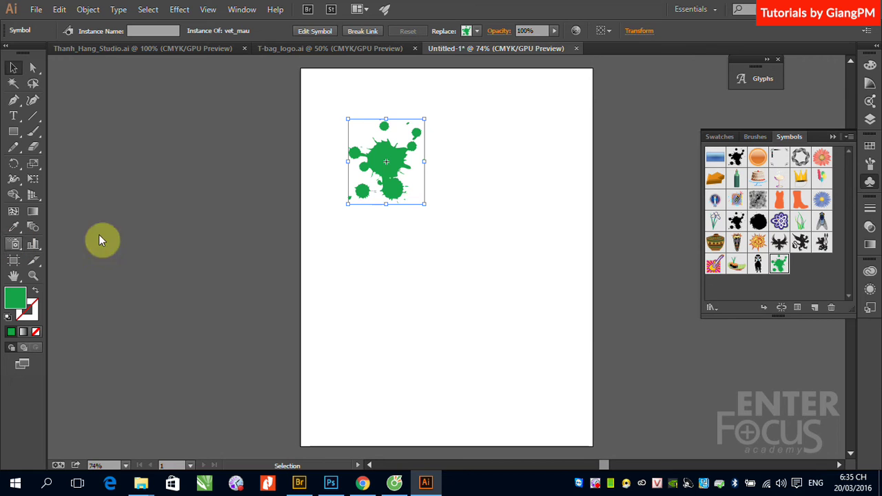
# - Drag the vet_mau splatter instance off the artboard onto the lower-right pasteboard
pyautogui.moveTo(391, 174)
pyautogui.mouseDown()
pyautogui.moveTo(646, 381)
pyautogui.moveTo(772, 429)
pyautogui.mouseUp()
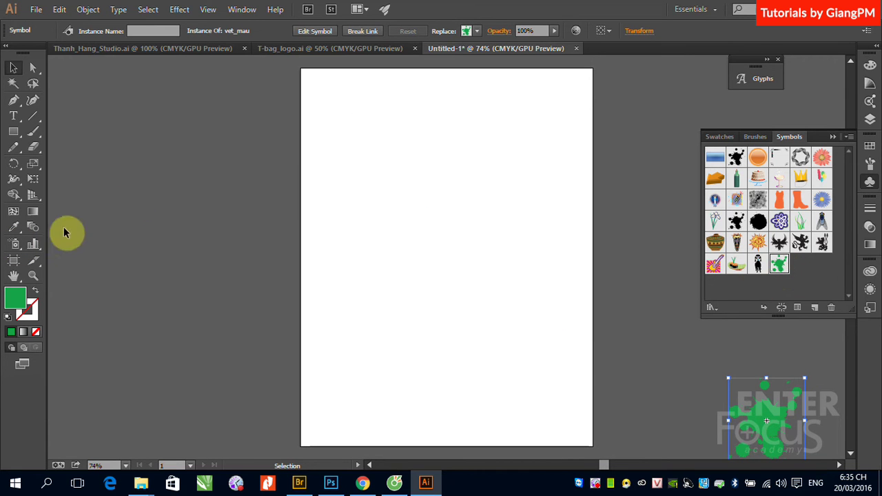
# - Spray vet_mau splatters across the top of the page with the Symbol Sprayer Tool
pyautogui.click(15, 246)
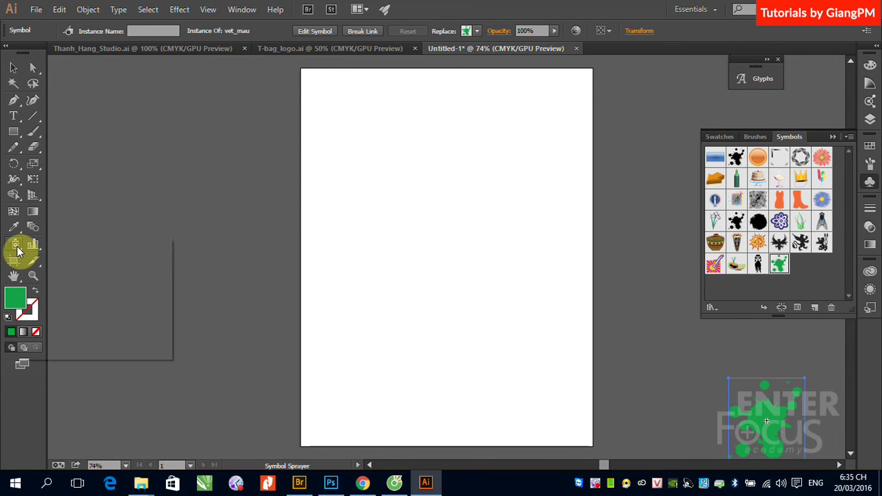
pyautogui.moveTo(18, 251)
pyautogui.mouseDown()
pyautogui.moveTo(148, 244)
pyautogui.moveTo(88, 355)
pyautogui.moveTo(89, 247)
pyautogui.mouseUp()
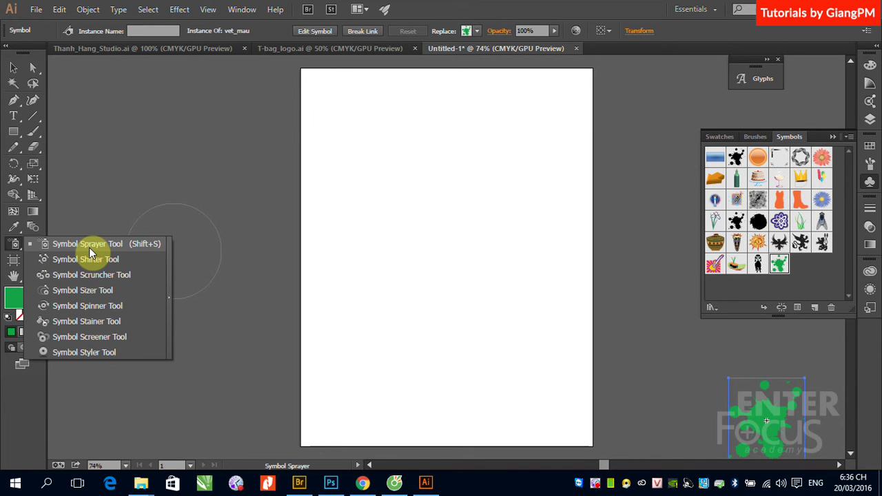
pyautogui.click(89, 247)
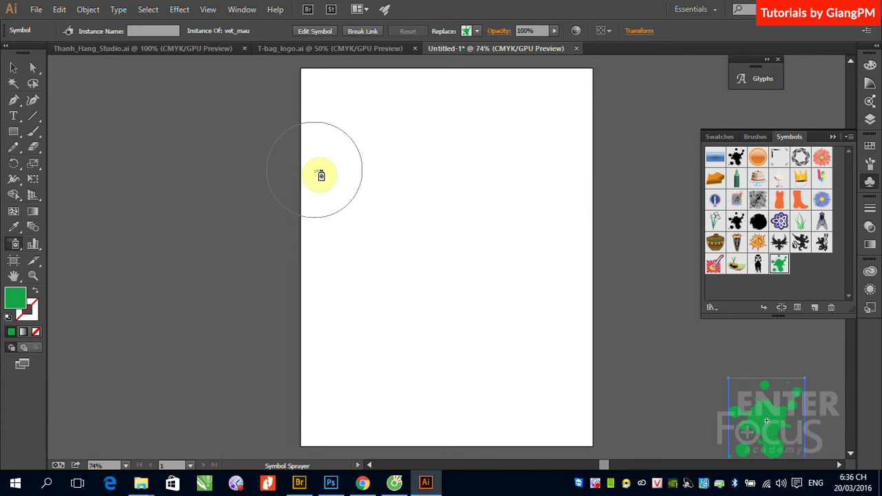
pyautogui.moveTo(144, 163); pyautogui.dragTo(554, 173)
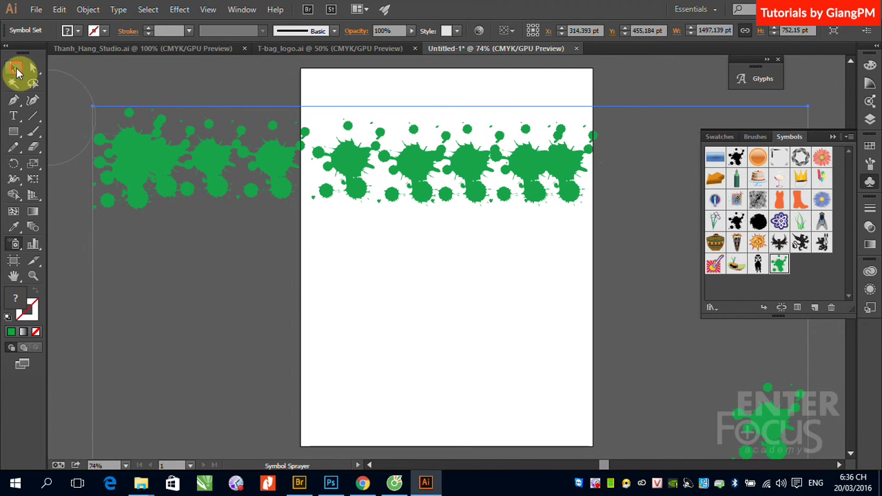
pyautogui.click(17, 73)
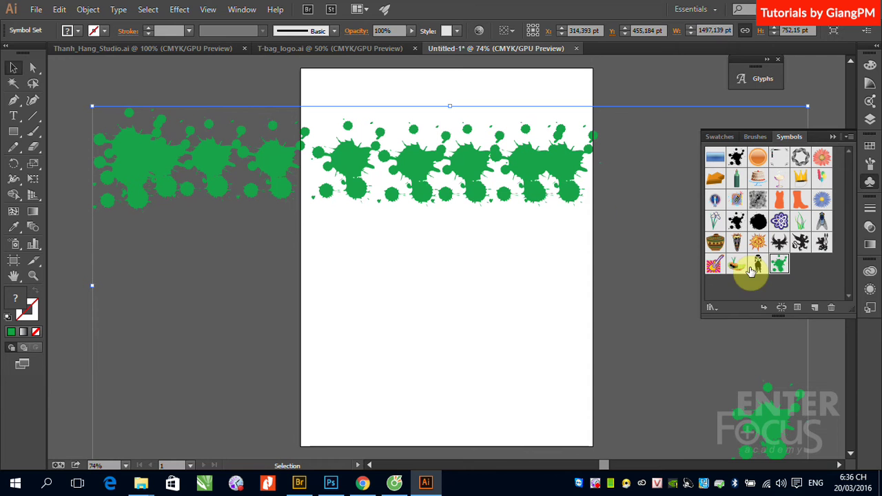
# - Switch to the Symbol Shifter and push splatters down and left out of the row
pyautogui.click(16, 243)
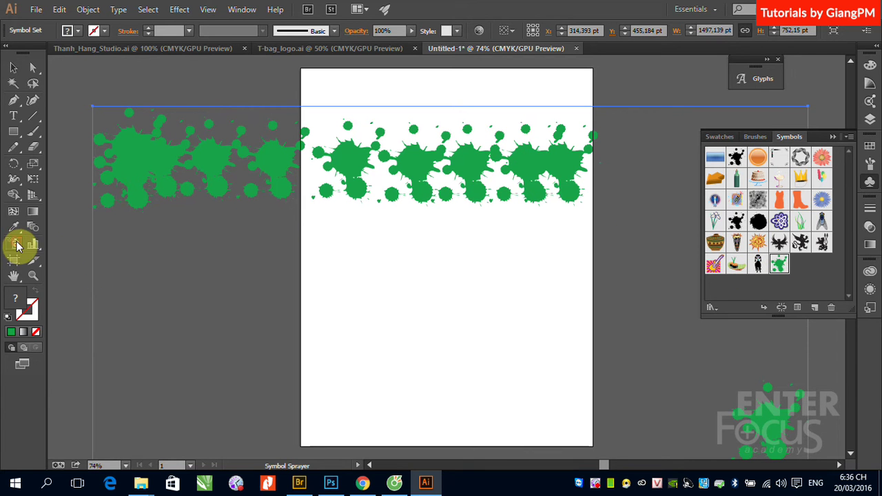
pyautogui.click(16, 245)
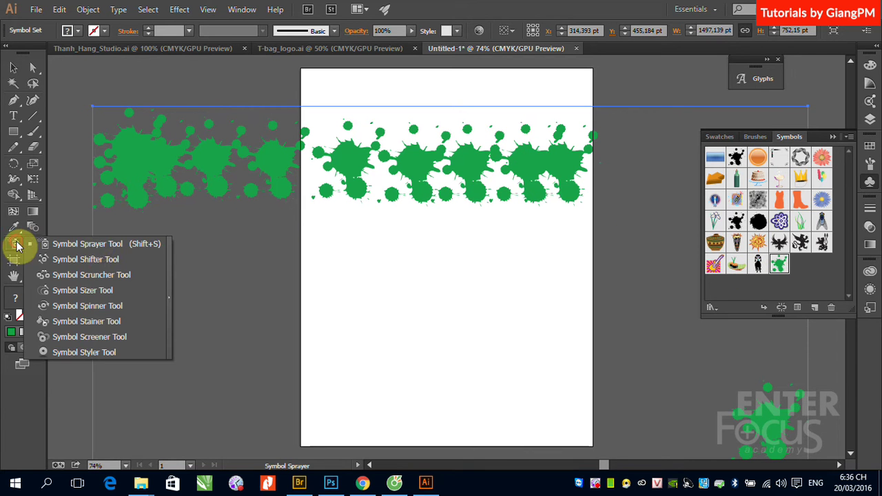
pyautogui.click(116, 261)
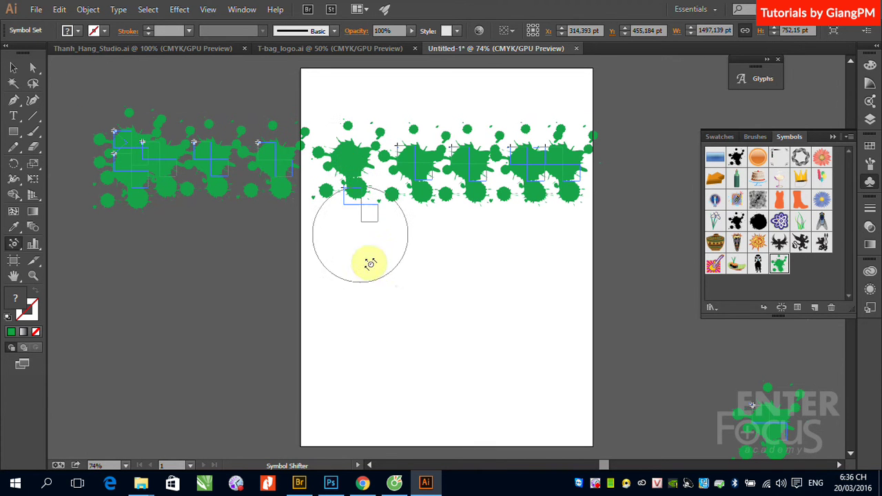
pyautogui.moveTo(344, 166)
pyautogui.mouseDown()
pyautogui.moveTo(427, 195)
pyautogui.moveTo(474, 238)
pyautogui.moveTo(437, 250)
pyautogui.moveTo(585, 319)
pyautogui.mouseUp()
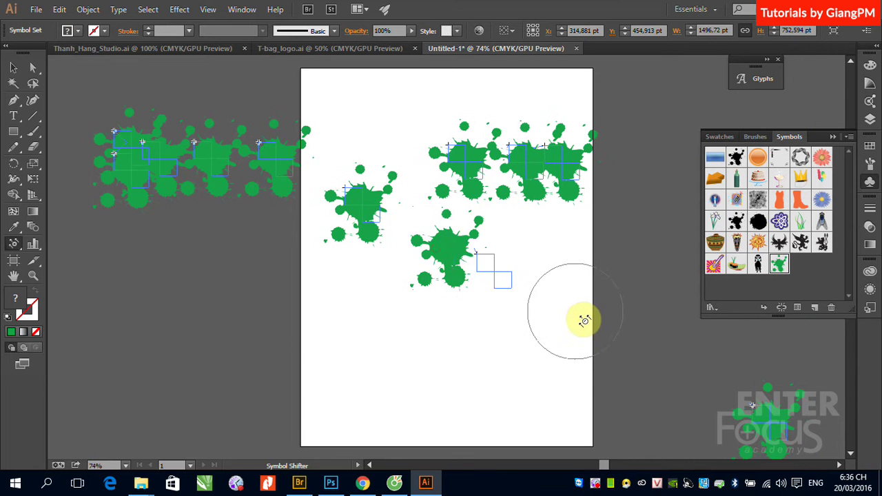
pyautogui.moveTo(360, 246); pyautogui.dragTo(353, 238)
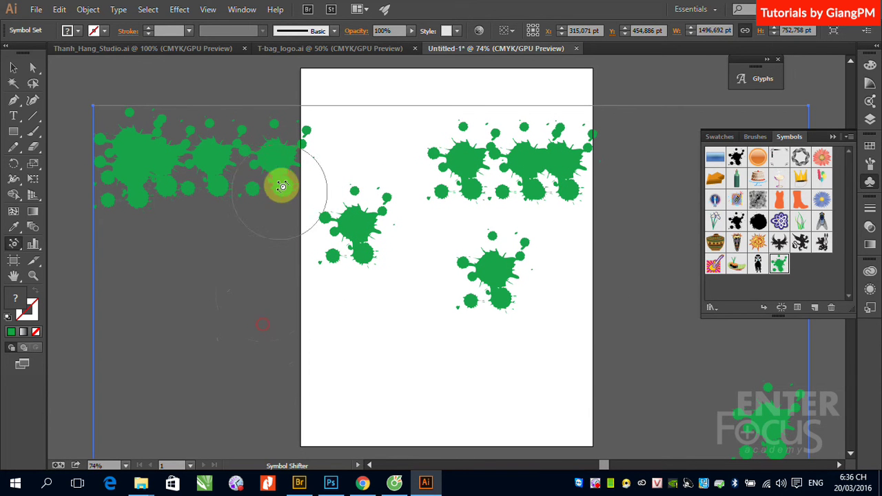
pyautogui.moveTo(282, 187); pyautogui.dragTo(282, 165)
pyautogui.moveTo(238, 311); pyautogui.dragTo(233, 326)
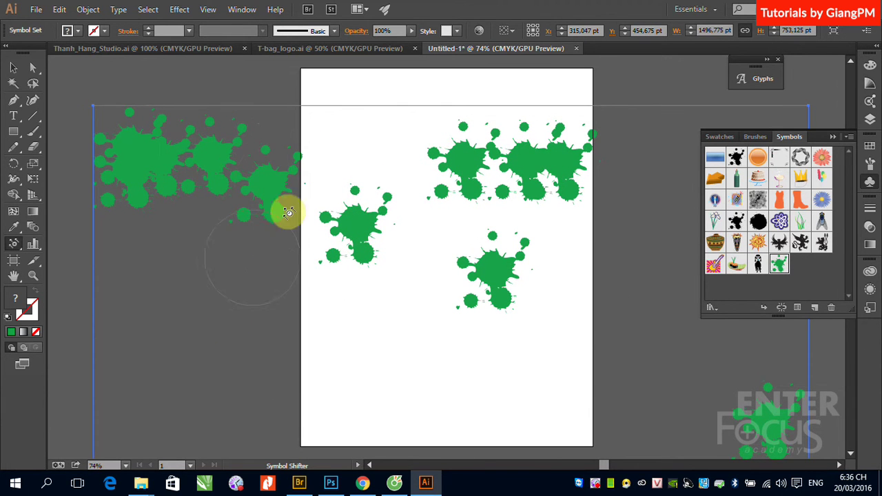
# - Keep shifting the splatters into scattered clusters across the page and pasteboard
pyautogui.moveTo(285, 209); pyautogui.dragTo(231, 255)
pyautogui.moveTo(207, 164); pyautogui.dragTo(231, 168)
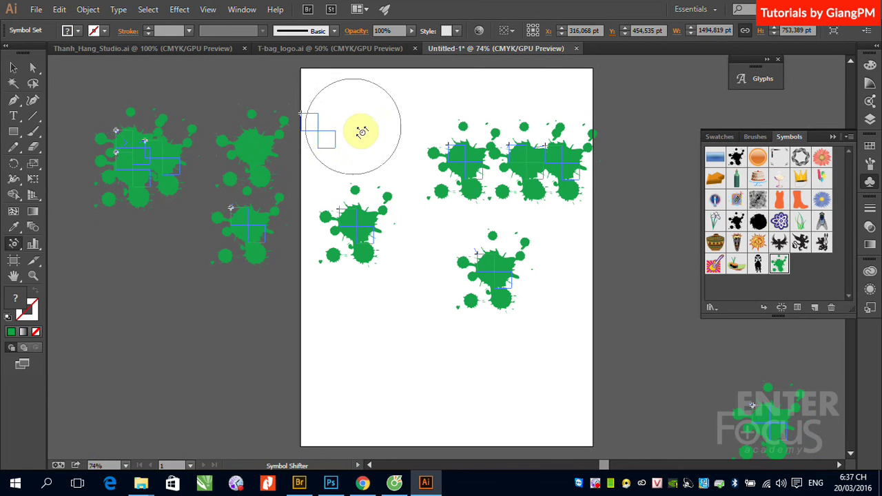
pyautogui.moveTo(360, 130); pyautogui.dragTo(287, 145)
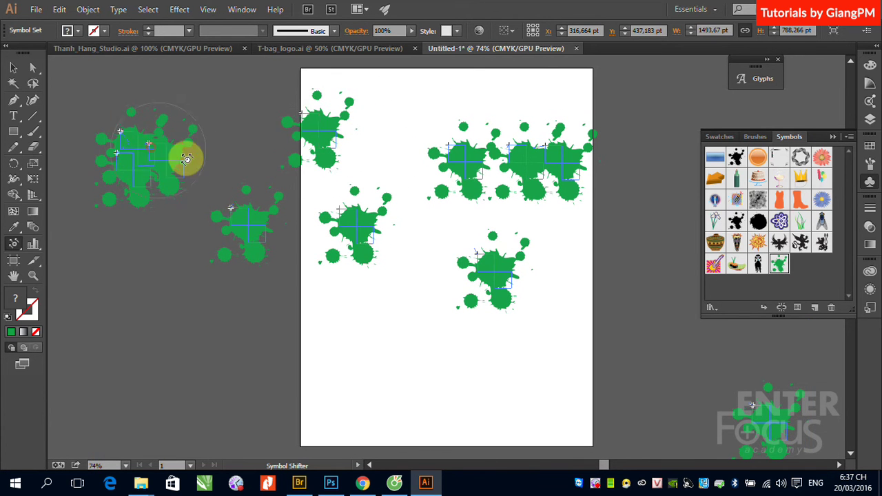
pyautogui.moveTo(186, 158)
pyautogui.mouseDown()
pyautogui.moveTo(277, 118)
pyautogui.moveTo(122, 158)
pyautogui.moveTo(98, 293)
pyautogui.moveTo(118, 222)
pyautogui.moveTo(120, 342)
pyautogui.mouseUp()
pyautogui.moveTo(399, 213)
pyautogui.mouseDown()
pyautogui.moveTo(451, 168)
pyautogui.moveTo(454, 152)
pyautogui.moveTo(409, 116)
pyautogui.moveTo(432, 179)
pyautogui.moveTo(374, 234)
pyautogui.moveTo(364, 217)
pyautogui.moveTo(324, 193)
pyautogui.moveTo(232, 195)
pyautogui.moveTo(230, 252)
pyautogui.moveTo(365, 213)
pyautogui.moveTo(294, 181)
pyautogui.moveTo(289, 197)
pyautogui.moveTo(483, 131)
pyautogui.moveTo(522, 147)
pyautogui.moveTo(494, 190)
pyautogui.moveTo(482, 147)
pyautogui.moveTo(496, 144)
pyautogui.moveTo(448, 150)
pyautogui.moveTo(492, 164)
pyautogui.moveTo(467, 169)
pyautogui.moveTo(419, 134)
pyautogui.moveTo(488, 188)
pyautogui.moveTo(536, 166)
pyautogui.moveTo(489, 140)
pyautogui.moveTo(552, 178)
pyautogui.mouseUp()
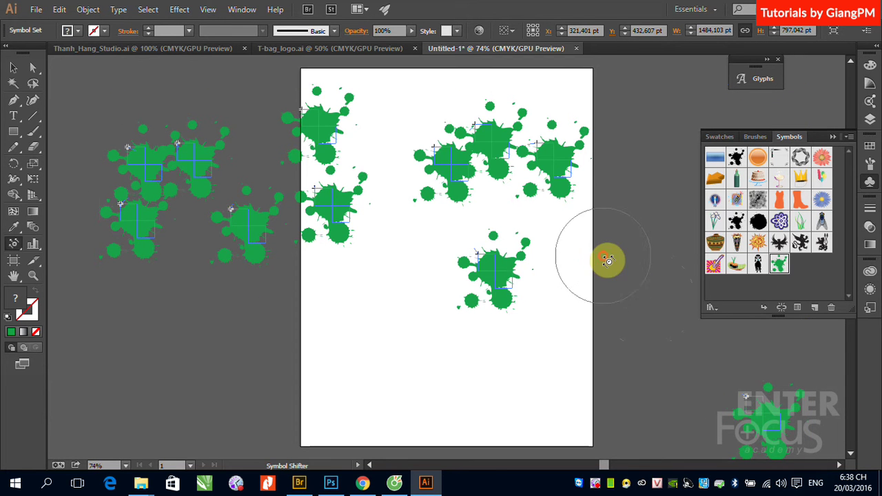
pyautogui.moveTo(758, 414)
pyautogui.mouseDown()
pyautogui.moveTo(703, 370)
pyautogui.moveTo(695, 358)
pyautogui.moveTo(728, 374)
pyautogui.moveTo(683, 321)
pyautogui.mouseUp()
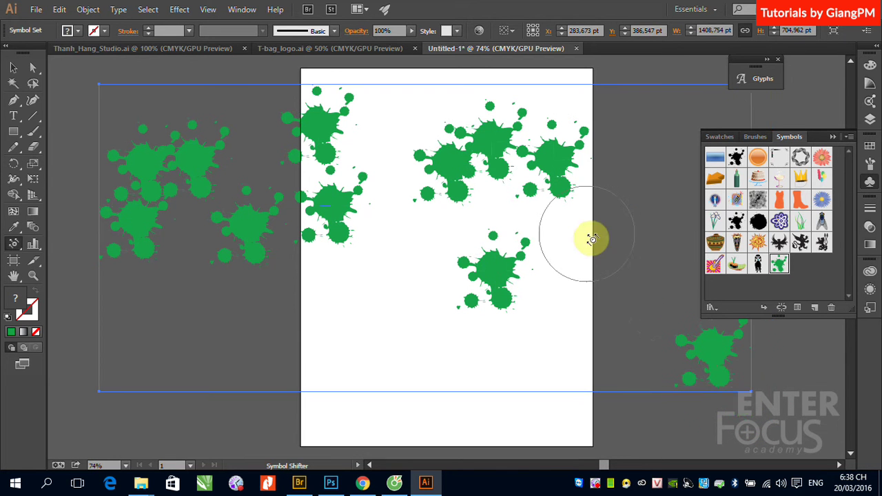
pyautogui.click(11, 250)
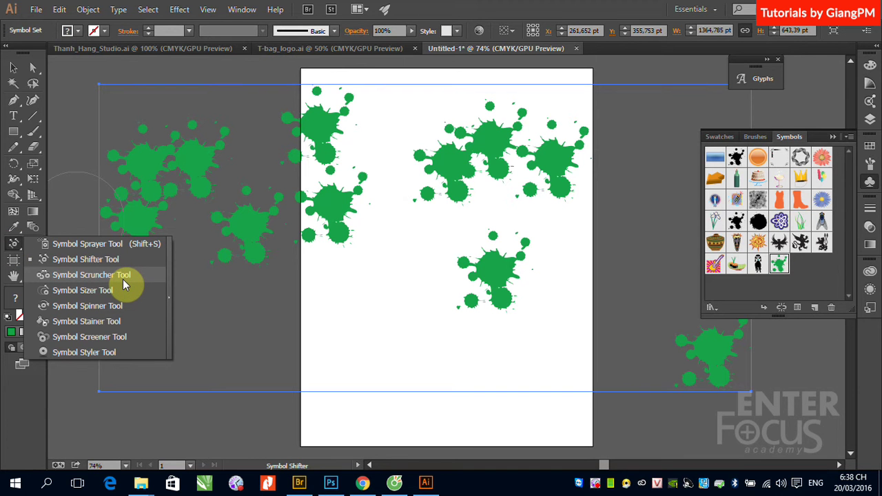
# - Use the Symbol Scruncher on the top-right and left splatters to push them farther apart
pyautogui.click(124, 277)
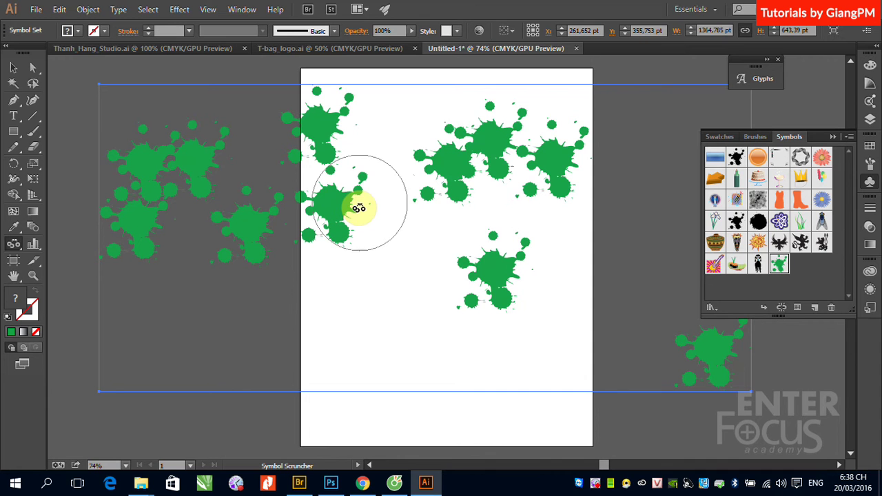
pyautogui.moveTo(480, 158); pyautogui.dragTo(489, 165)
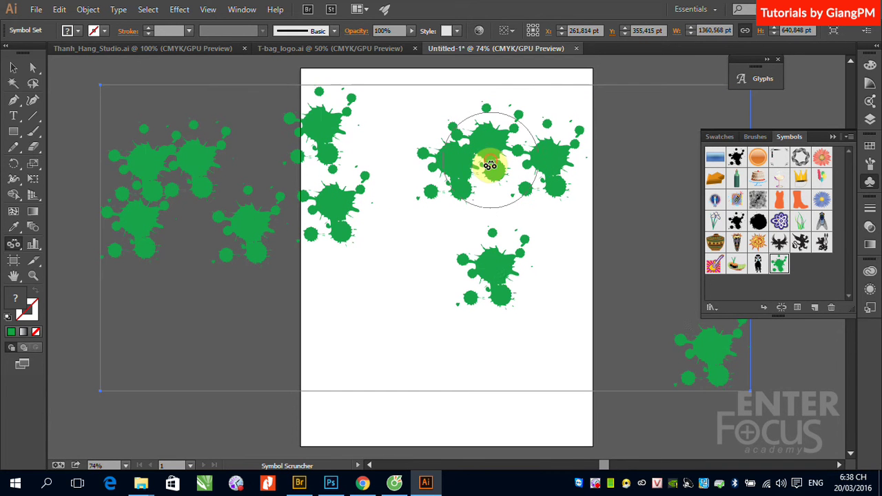
pyautogui.moveTo(489, 166)
pyautogui.mouseDown()
pyautogui.moveTo(304, 205)
pyautogui.moveTo(350, 187)
pyautogui.moveTo(600, 223)
pyautogui.moveTo(309, 181)
pyautogui.moveTo(179, 179)
pyautogui.mouseUp()
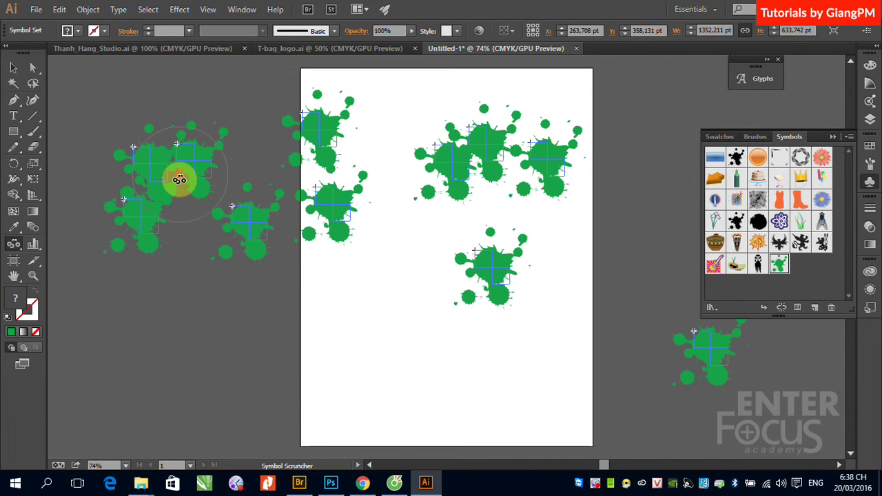
pyautogui.moveTo(179, 179); pyautogui.dragTo(178, 179)
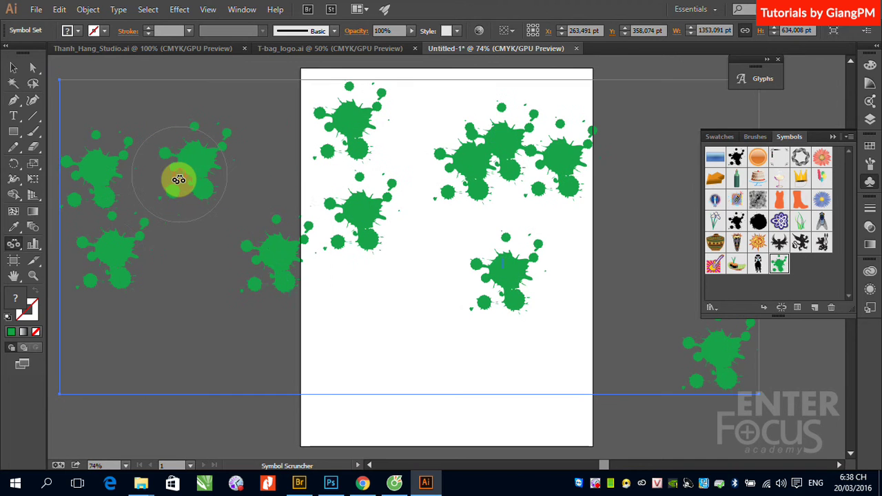
pyautogui.moveTo(179, 180); pyautogui.dragTo(178, 180)
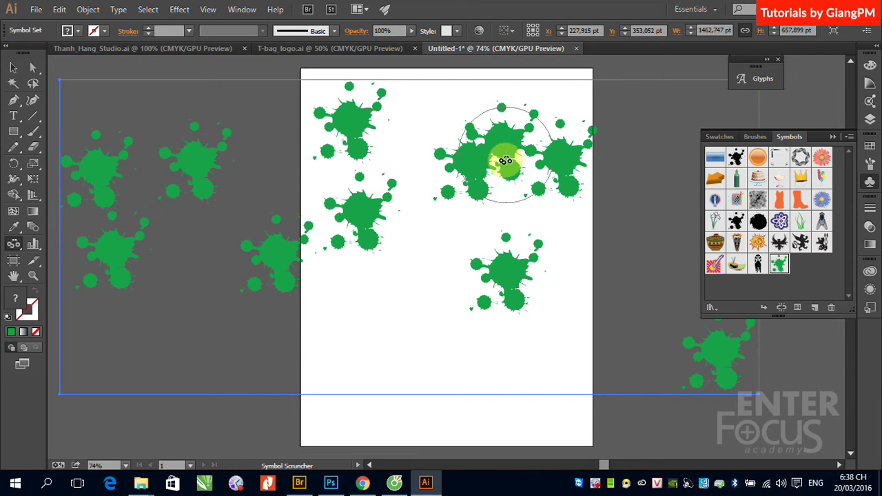
pyautogui.moveTo(495, 166); pyautogui.dragTo(494, 166)
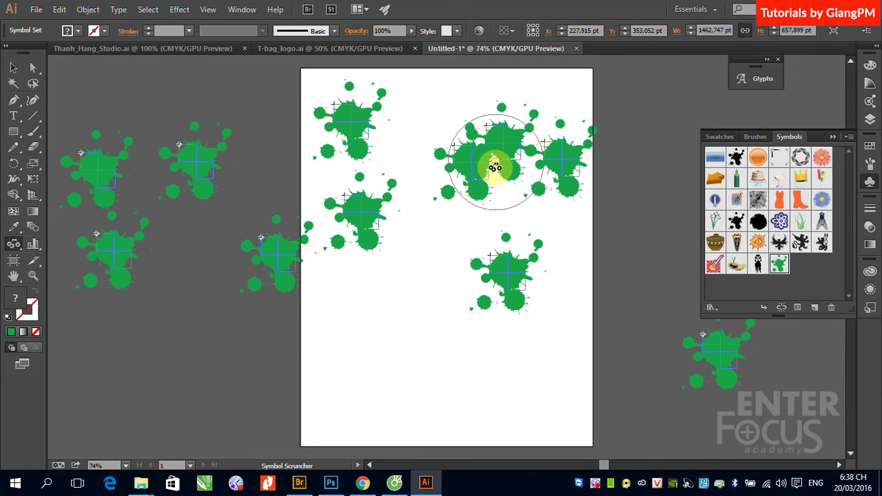
pyautogui.keyDown('alt'); pyautogui.click(495, 167); pyautogui.keyUp('alt')
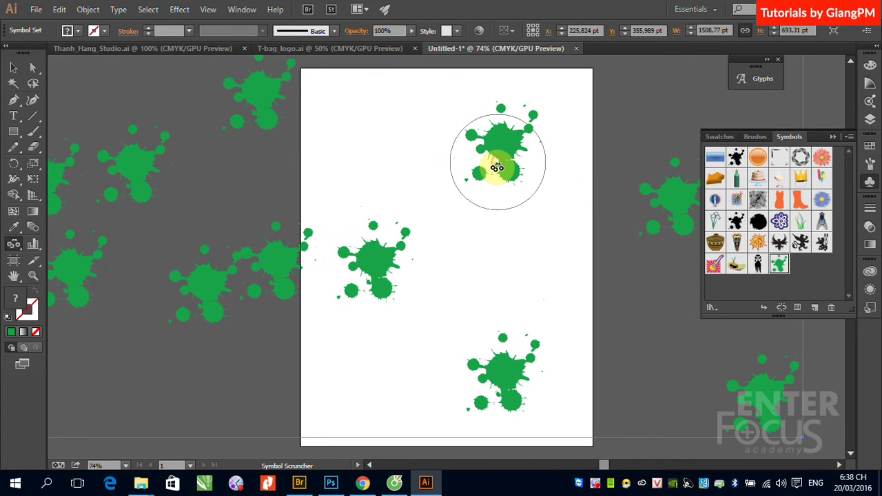
pyautogui.keyDown('alt'); pyautogui.click(496, 167); pyautogui.keyUp('alt')
pyautogui.click(10, 248)
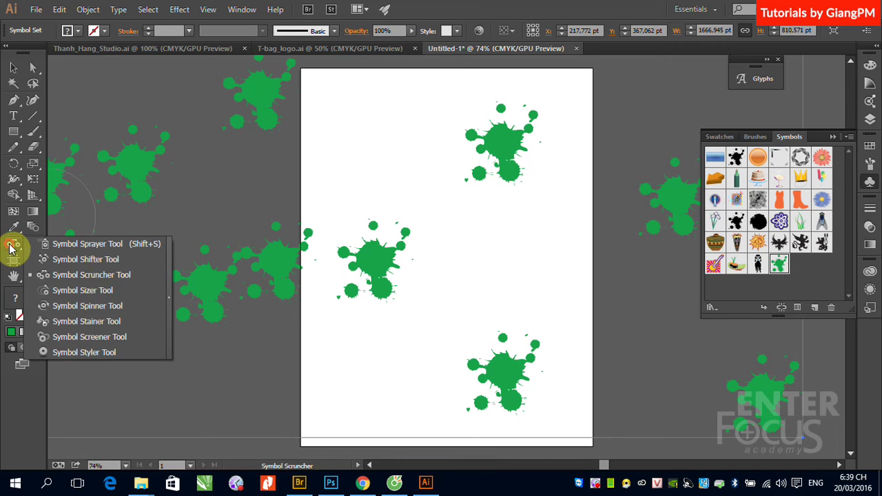
# - Enlarge the left-edge splat and neighbouring splats with the Symbol Sizer, collapsing the Symbols panel
pyautogui.click(99, 295)
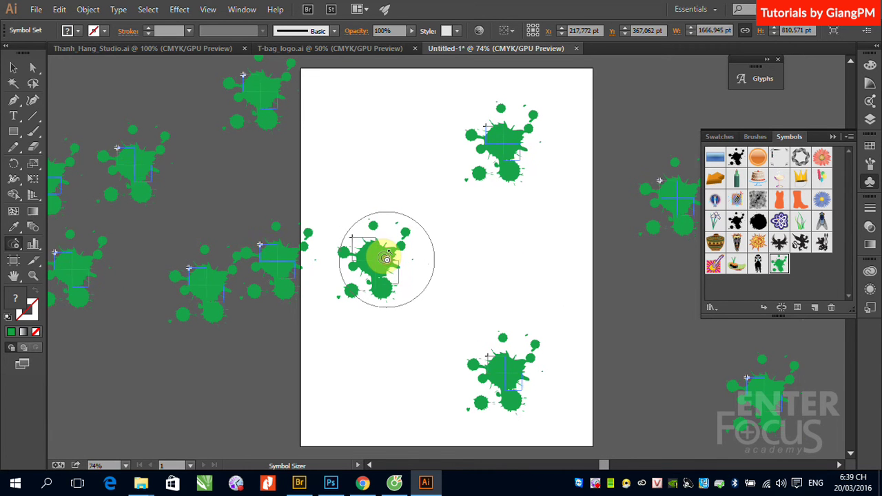
pyautogui.moveTo(387, 258); pyautogui.dragTo(387, 254)
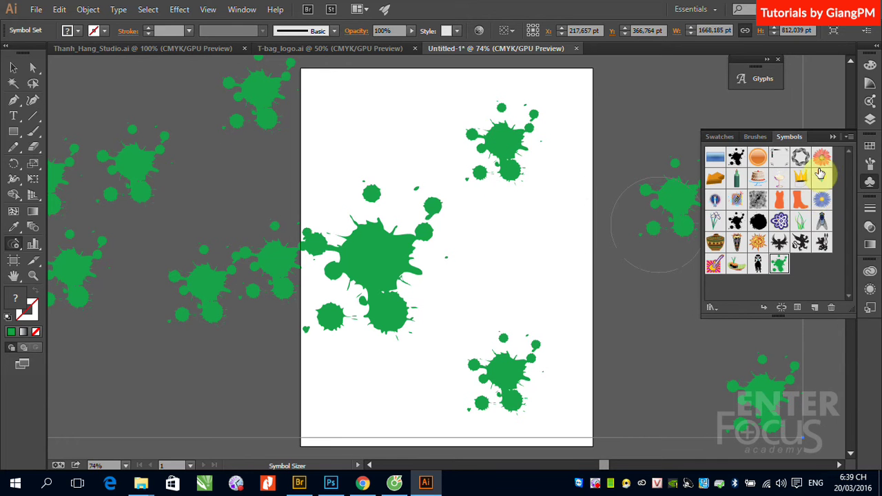
pyautogui.click(833, 136)
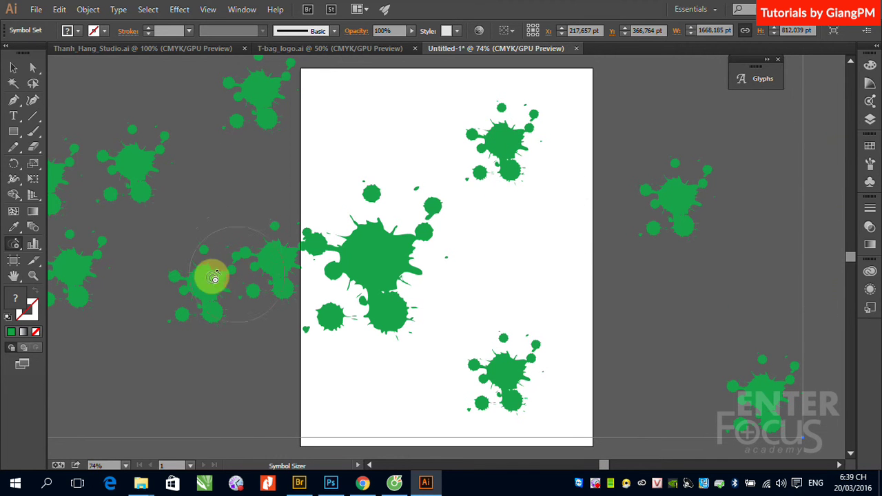
pyautogui.moveTo(211, 275); pyautogui.dragTo(319, 292)
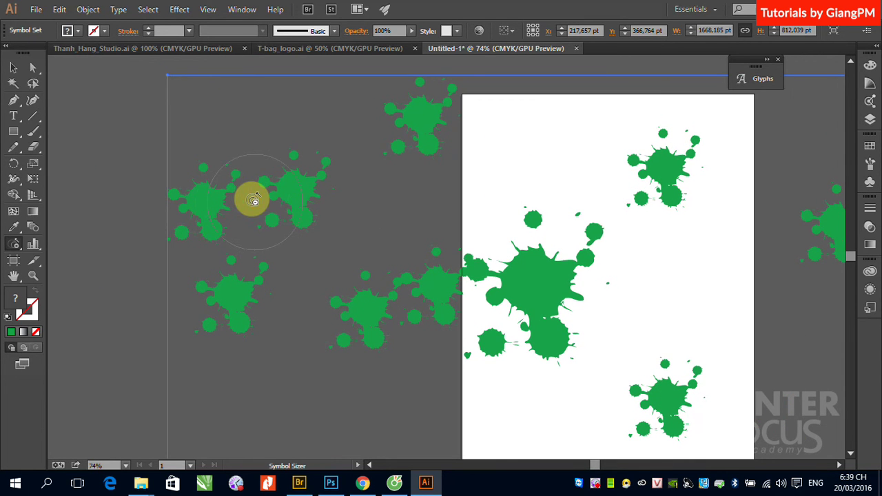
pyautogui.click(254, 200)
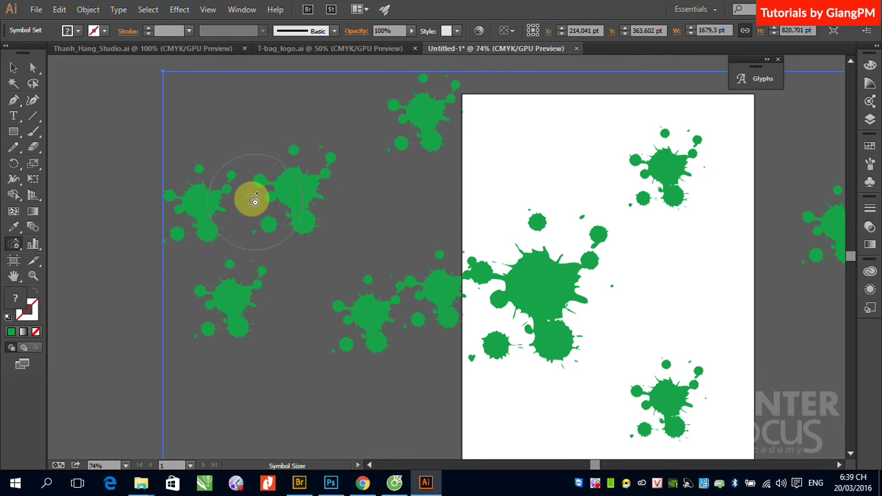
pyautogui.moveTo(254, 200)
pyautogui.mouseDown()
pyautogui.moveTo(278, 205)
pyautogui.moveTo(286, 194)
pyautogui.moveTo(413, 252)
pyautogui.mouseUp()
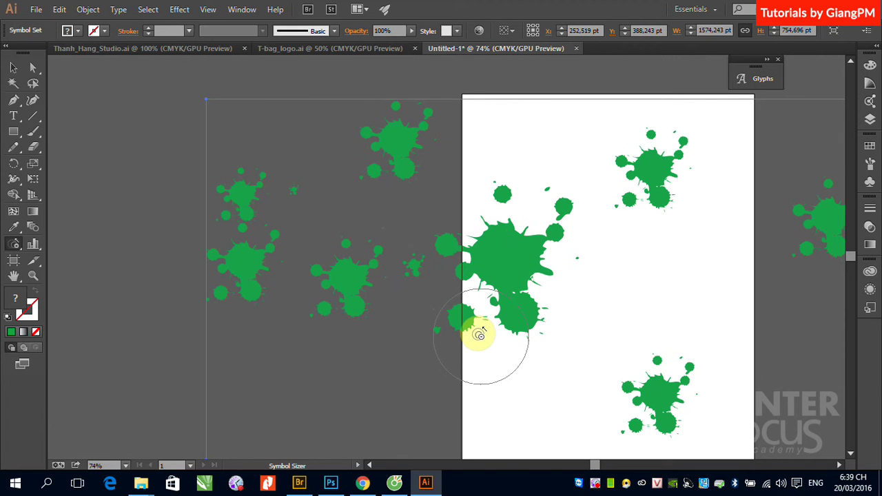
pyautogui.click(479, 335)
pyautogui.moveTo(479, 335)
pyautogui.mouseDown()
pyautogui.moveTo(505, 252)
pyautogui.moveTo(544, 272)
pyautogui.mouseUp()
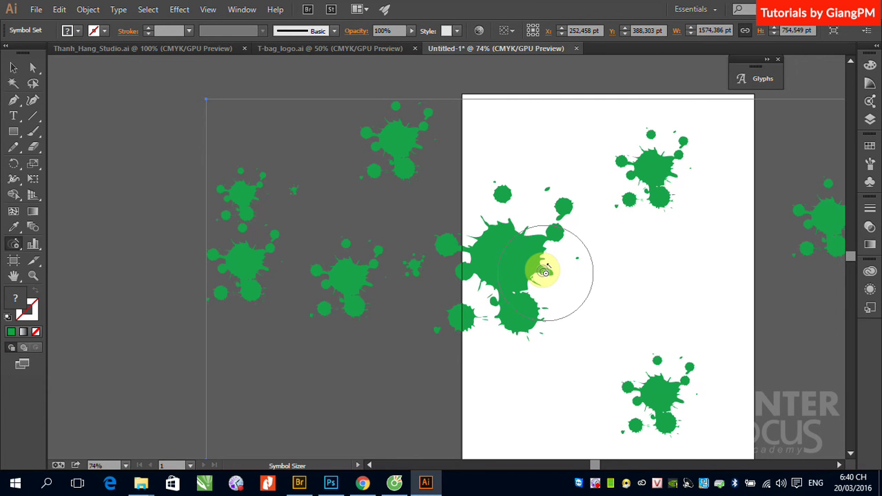
pyautogui.click(15, 245)
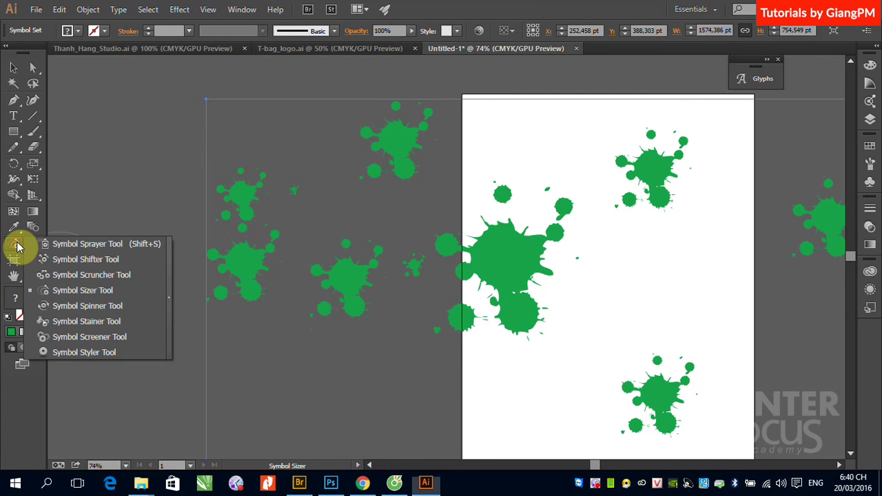
# - Rotate the top-right, large left-edge and left pasteboard splats with the Symbol Spinner
pyautogui.click(104, 306)
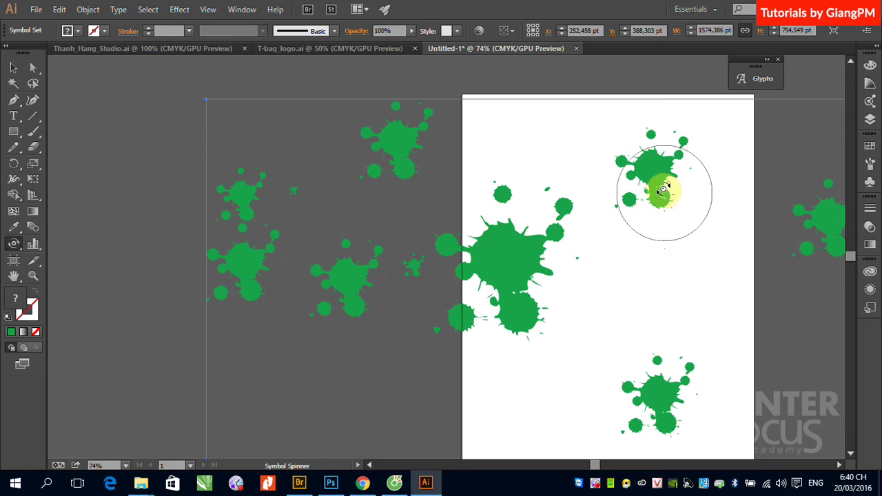
pyautogui.moveTo(658, 179); pyautogui.dragTo(655, 210)
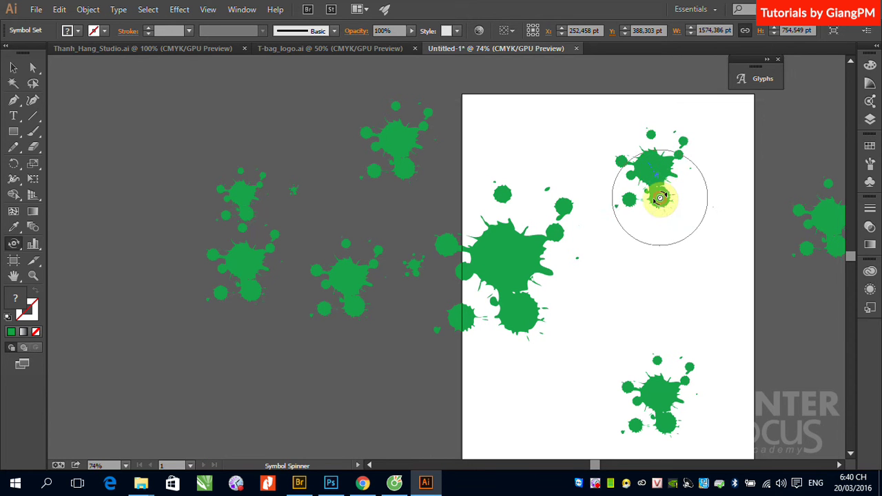
pyautogui.moveTo(516, 295); pyautogui.dragTo(520, 236)
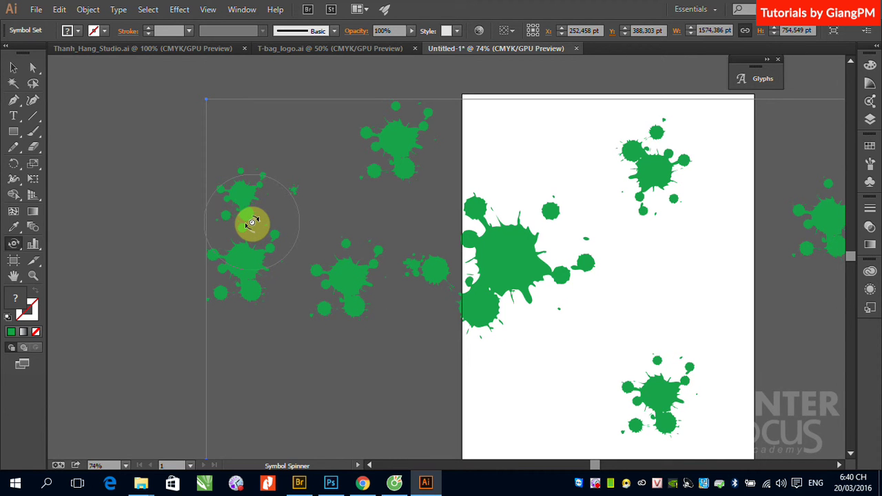
pyautogui.moveTo(252, 222); pyautogui.dragTo(269, 233)
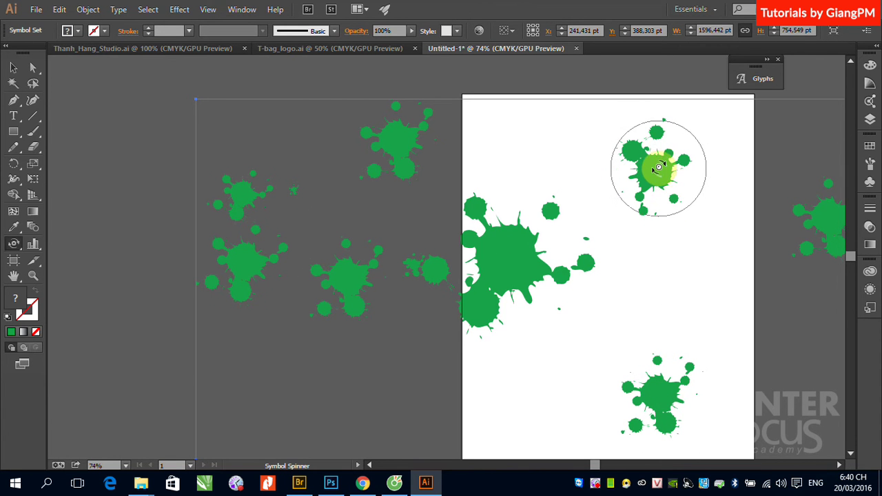
pyautogui.moveTo(658, 169)
pyautogui.mouseDown()
pyautogui.moveTo(666, 193)
pyautogui.moveTo(679, 177)
pyautogui.mouseUp()
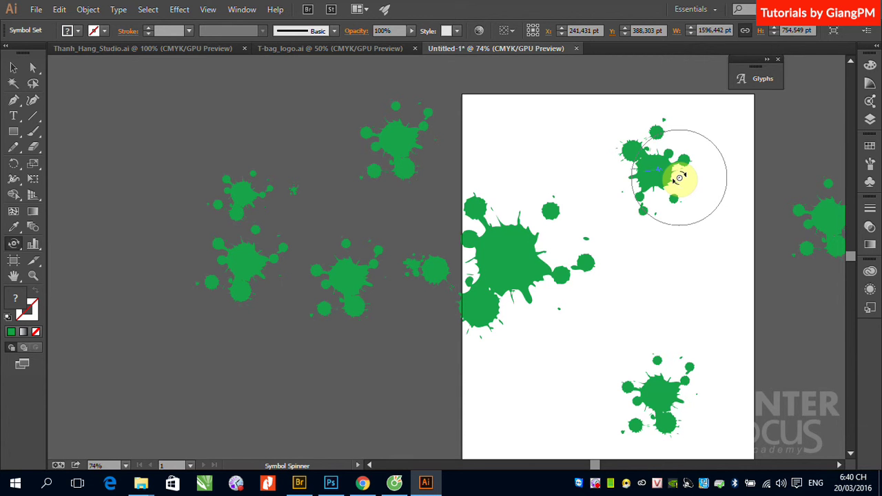
pyautogui.moveTo(679, 178); pyautogui.dragTo(678, 177)
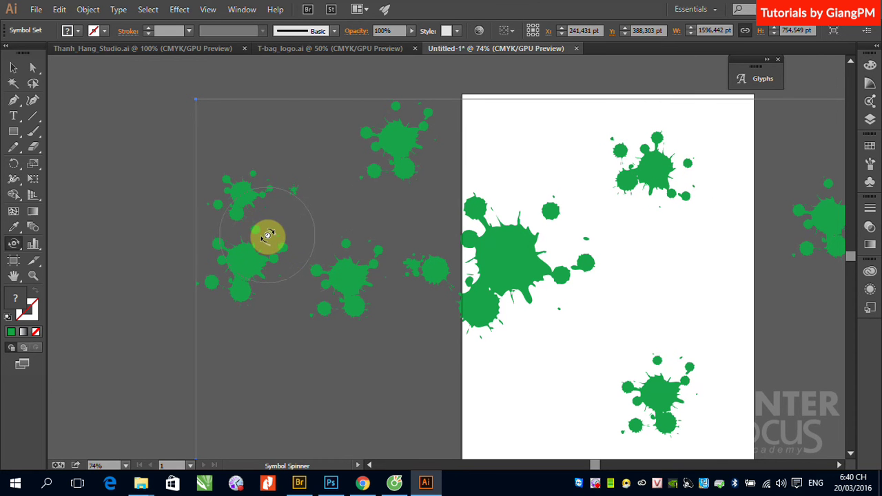
pyautogui.moveTo(279, 232)
pyautogui.mouseDown()
pyautogui.moveTo(262, 219)
pyautogui.moveTo(281, 235)
pyautogui.mouseUp()
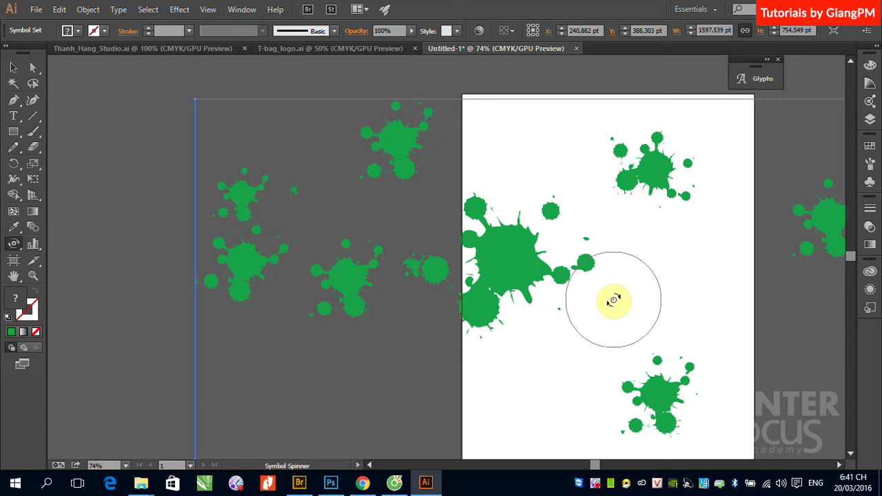
# - Choose the Symbol Stainer Tool and undo the change to the large splat
pyautogui.click(14, 245)
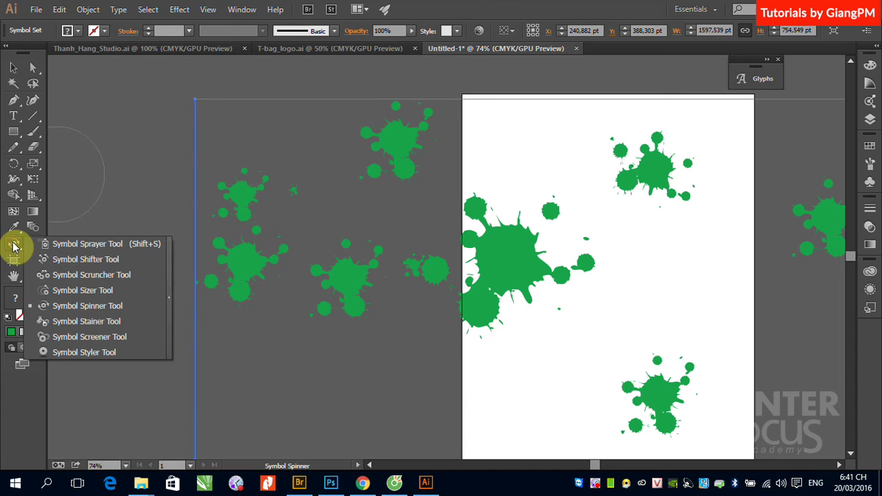
pyautogui.click(99, 330)
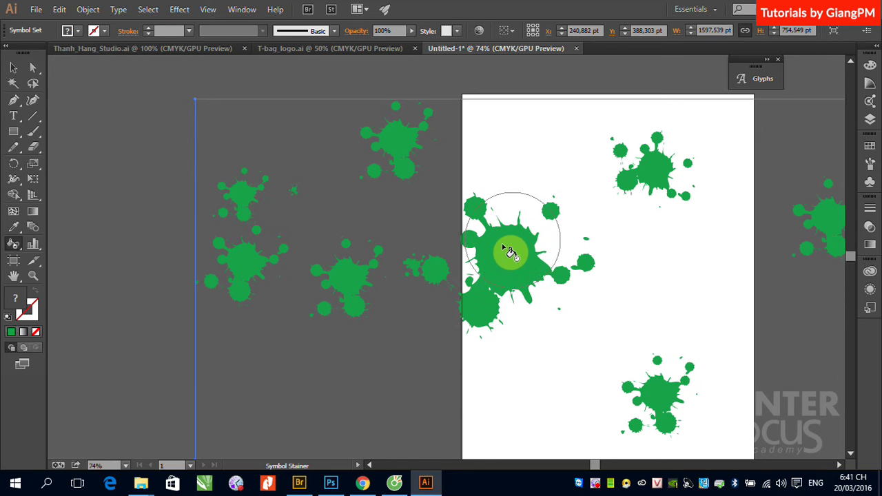
pyautogui.hotkey('ctrl', 'z')
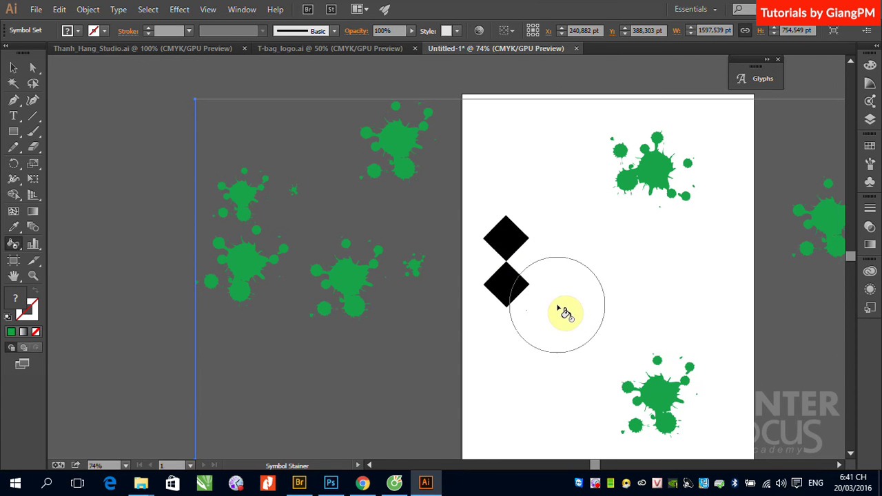
pyautogui.hotkey('ctrl', 'shift', 'z')
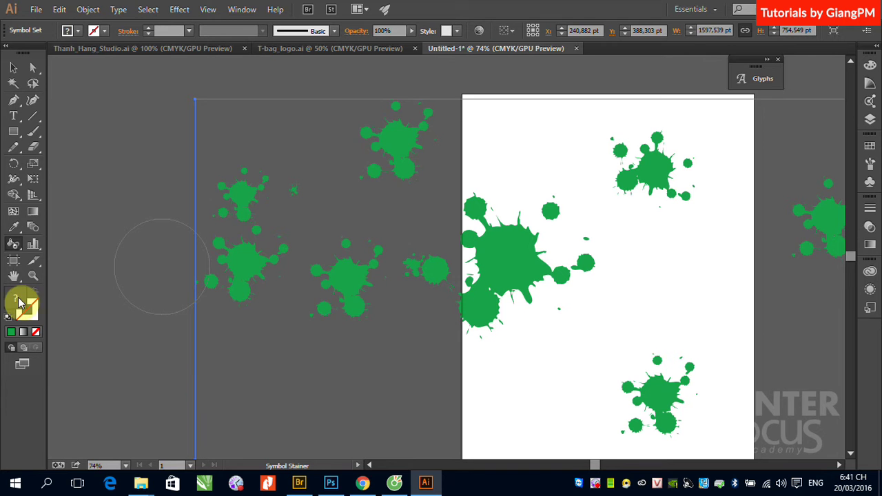
# - Pick a red fill colour and drag the Stainer across the splats to tint them
pyautogui.doubleClick(15, 301)
pyautogui.click(244, 171)
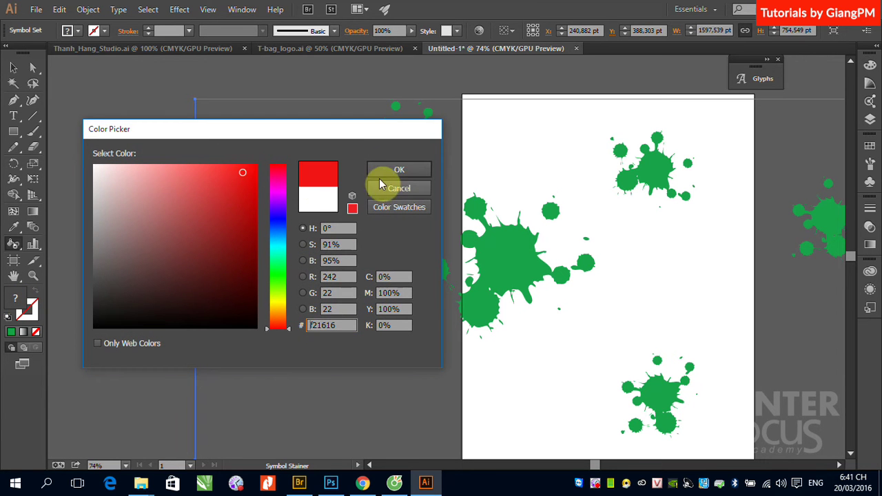
pyautogui.click(403, 170)
pyautogui.click(665, 172)
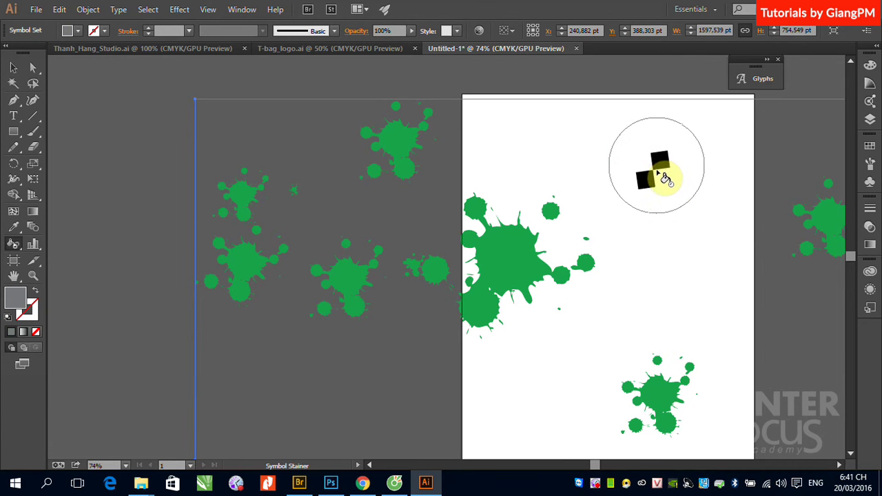
pyautogui.click(534, 274)
pyautogui.moveTo(534, 274)
pyautogui.mouseDown()
pyautogui.moveTo(405, 148)
pyautogui.moveTo(211, 180)
pyautogui.mouseUp()
# - Undo the staining so the black squares revert to green splats
pyautogui.press('v')
pyautogui.click(12, 245)
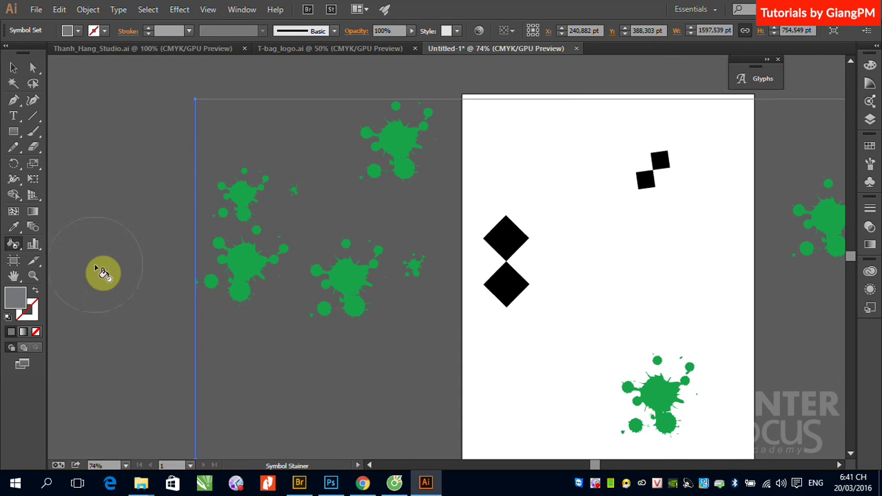
pyautogui.hotkey('ctrl', 'z')
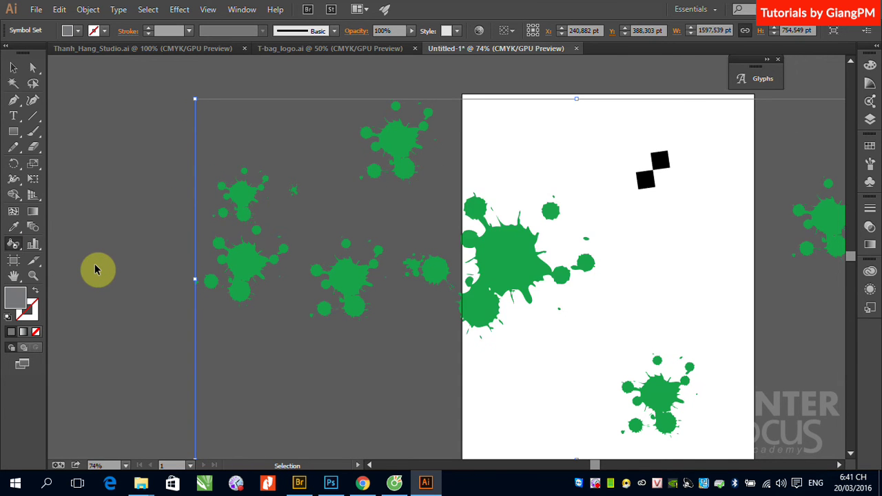
pyautogui.hotkey('ctrl', 'z')
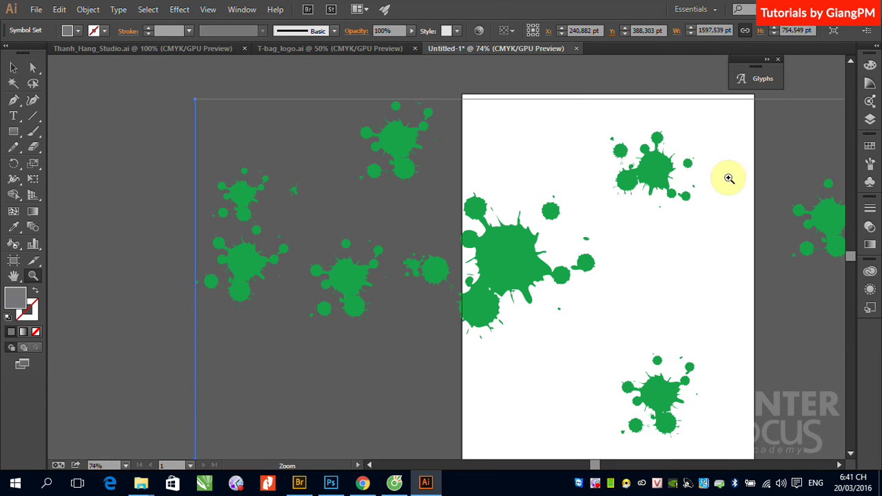
pyautogui.click(16, 250)
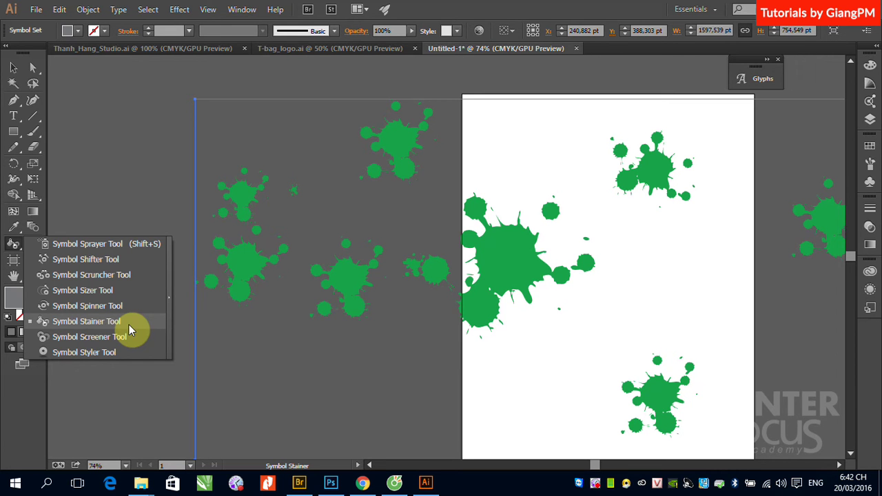
pyautogui.click(11, 74)
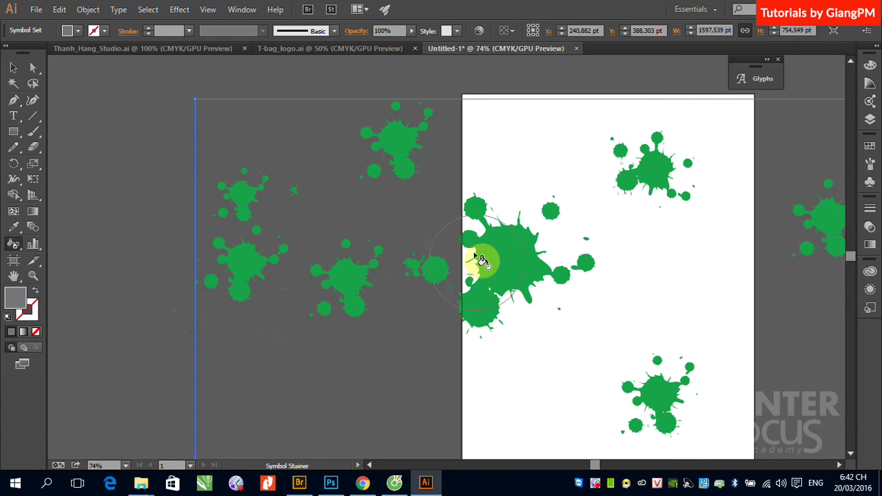
pyautogui.moveTo(480, 260); pyautogui.dragTo(501, 269)
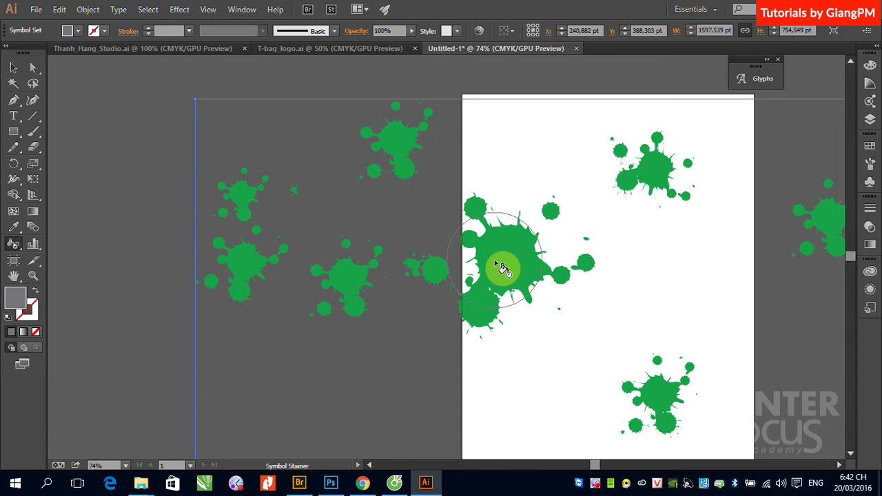
pyautogui.moveTo(501, 268)
pyautogui.mouseDown()
pyautogui.moveTo(412, 122)
pyautogui.moveTo(449, 118)
pyautogui.mouseUp()
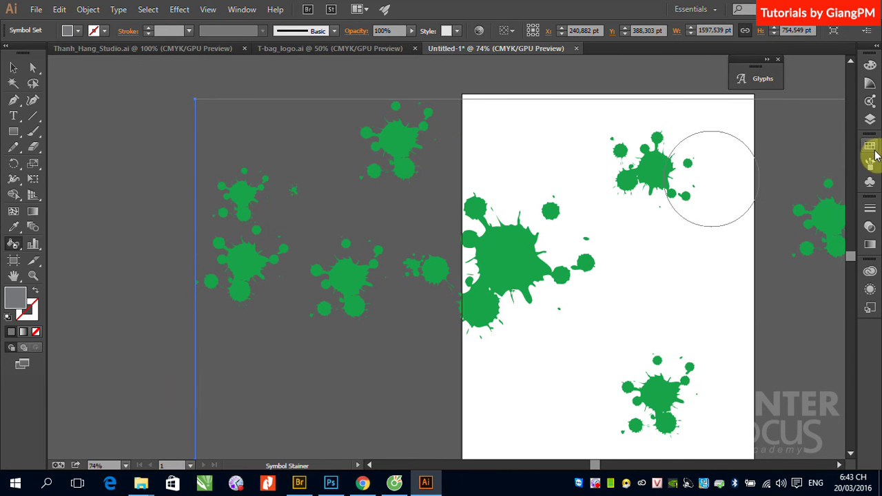
# - Set red as the fill and stain colour, stain the middle splat, then undo it
pyautogui.click(872, 148)
pyautogui.click(745, 173)
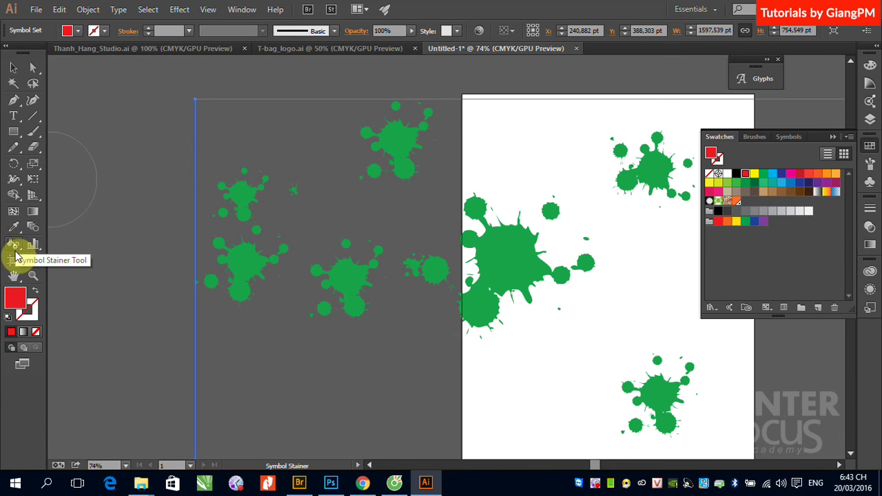
pyautogui.moveTo(15, 248); pyautogui.dragTo(103, 328)
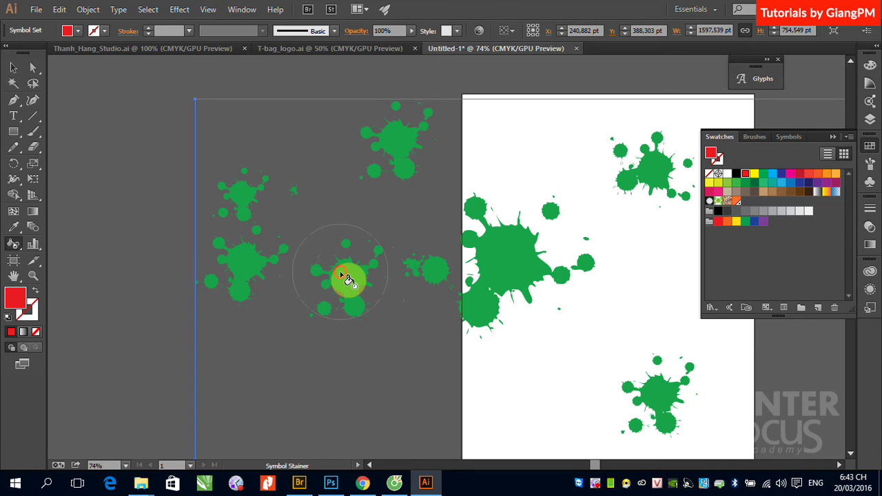
pyautogui.moveTo(339, 271)
pyautogui.mouseDown()
pyautogui.moveTo(350, 265)
pyautogui.moveTo(393, 142)
pyautogui.mouseUp()
pyautogui.hotkey('ctrl', 'z')
pyautogui.click(13, 67)
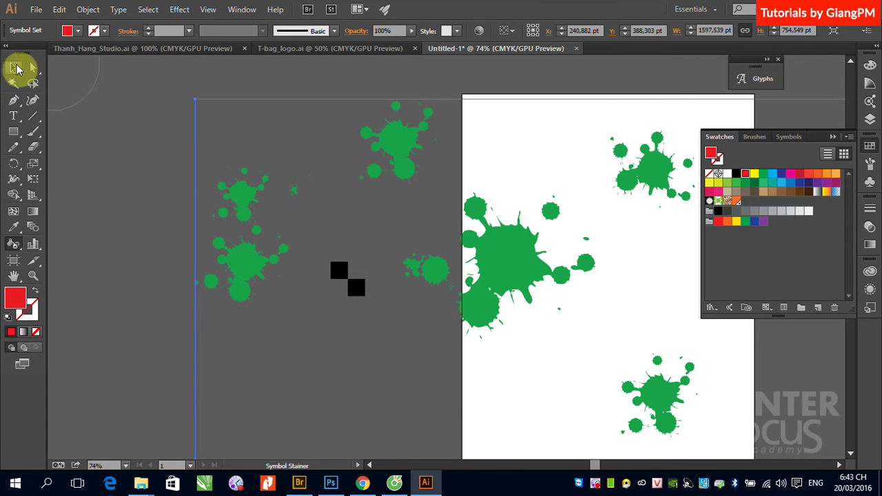
# - Delete the splat symbol set and spray a diagonal row of Gerbera symbols across the artboard
pyautogui.press('Delete')
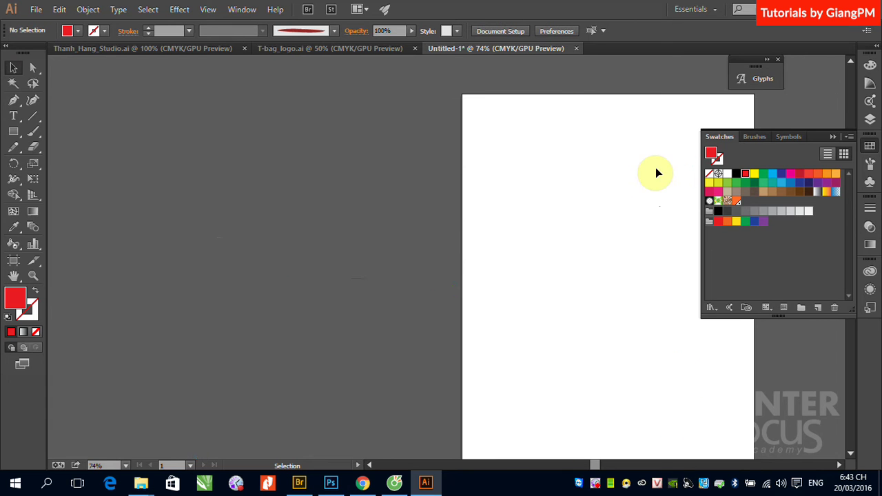
pyautogui.click(869, 181)
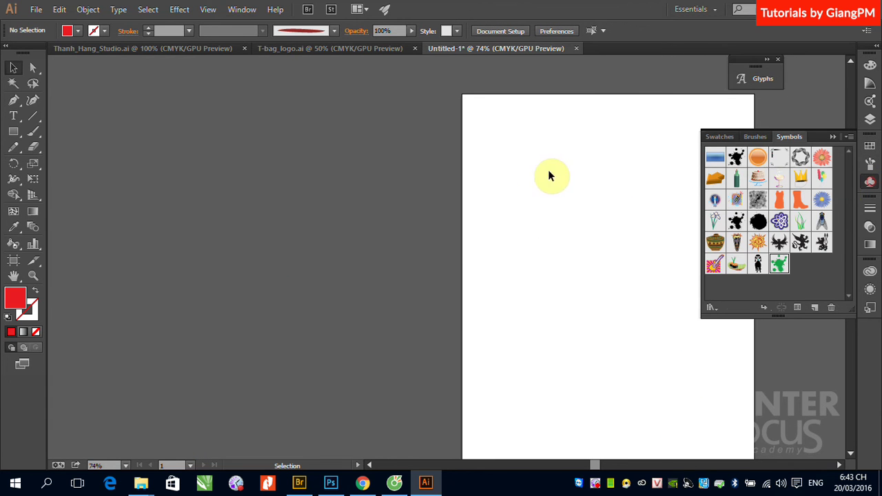
pyautogui.click(822, 159)
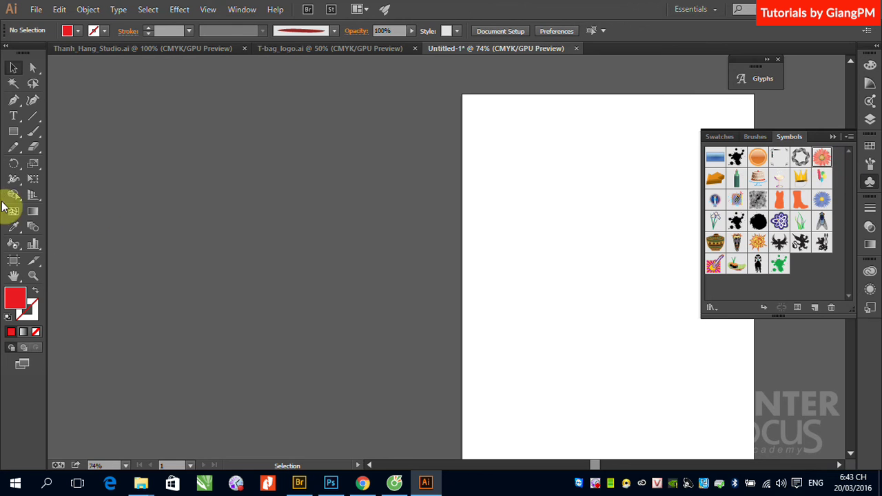
pyautogui.moveTo(15, 244); pyautogui.dragTo(51, 243)
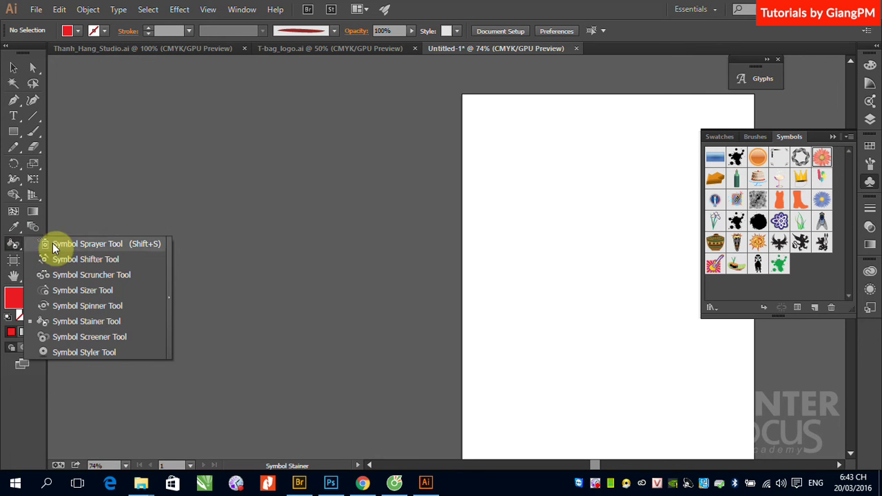
pyautogui.moveTo(544, 179); pyautogui.dragTo(648, 300)
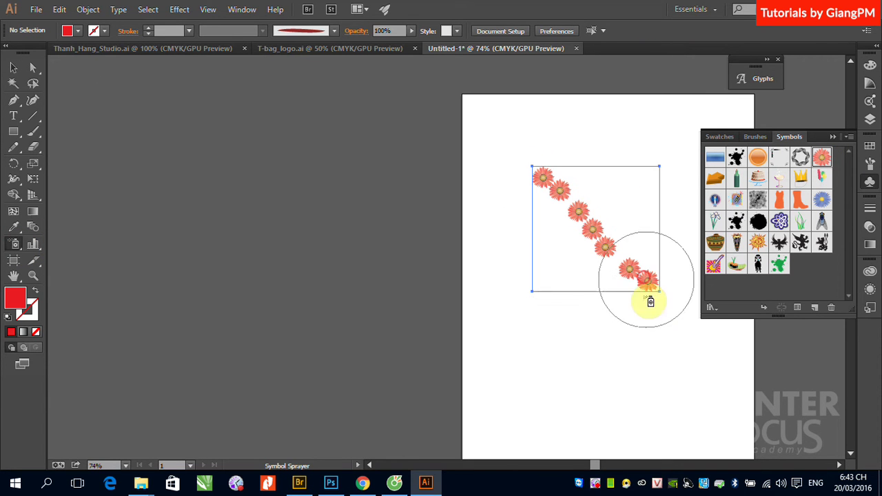
# - Zoom in on the diagonal gerbera row
pyautogui.click(13, 67)
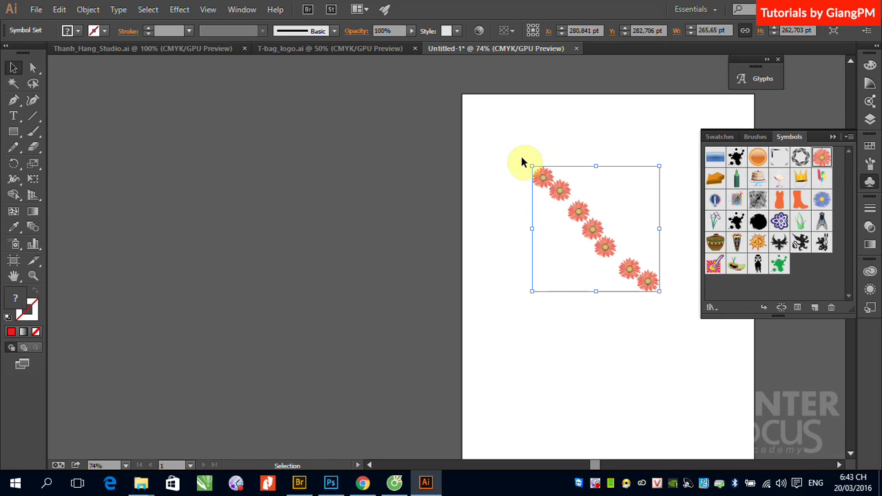
pyautogui.moveTo(507, 144); pyautogui.dragTo(683, 321)
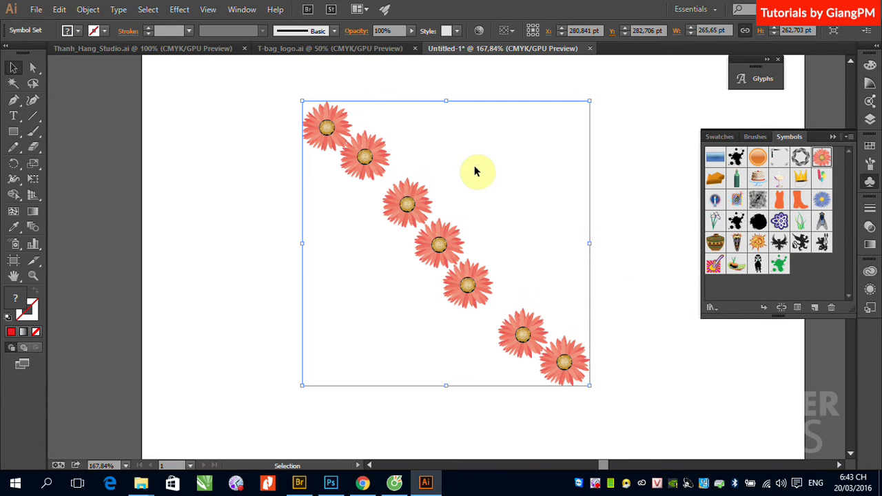
pyautogui.click(13, 242)
pyautogui.moveTo(14, 242); pyautogui.dragTo(104, 324)
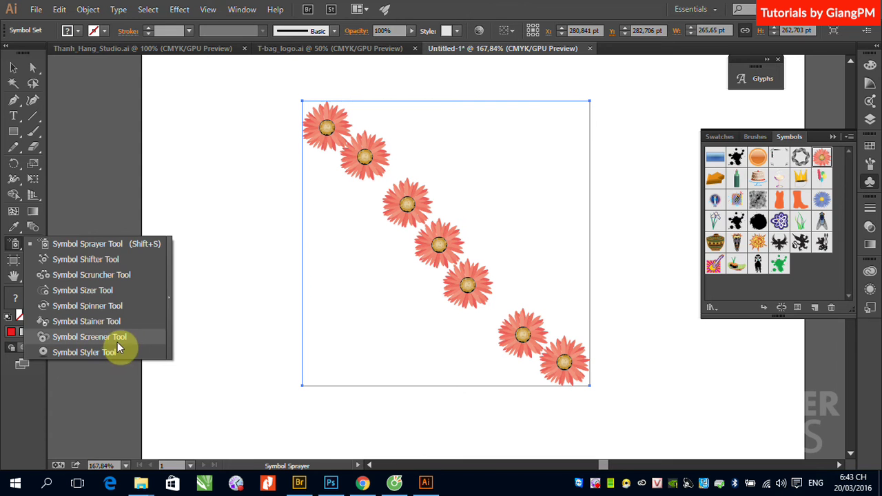
# - Stain the whole diagonal gerbera row yellow with the Symbol Stainer
pyautogui.click(868, 154)
pyautogui.click(754, 173)
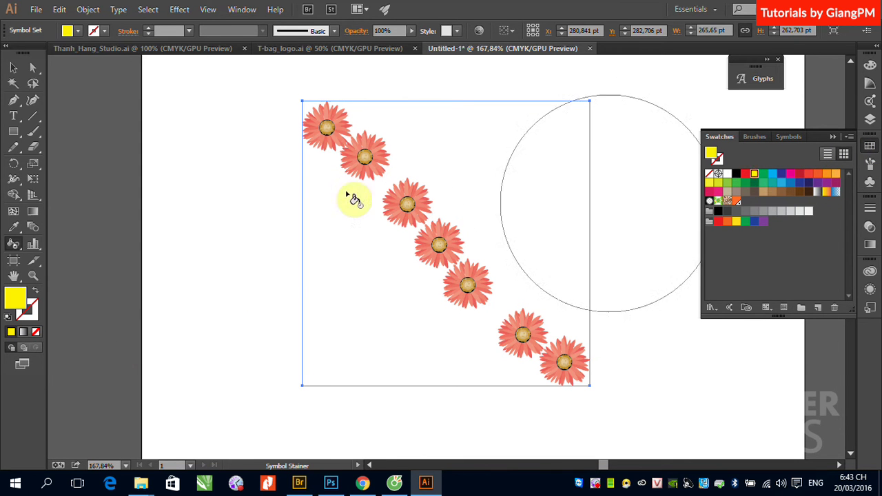
pyautogui.moveTo(379, 158)
pyautogui.mouseDown()
pyautogui.moveTo(413, 237)
pyautogui.moveTo(433, 251)
pyautogui.mouseUp()
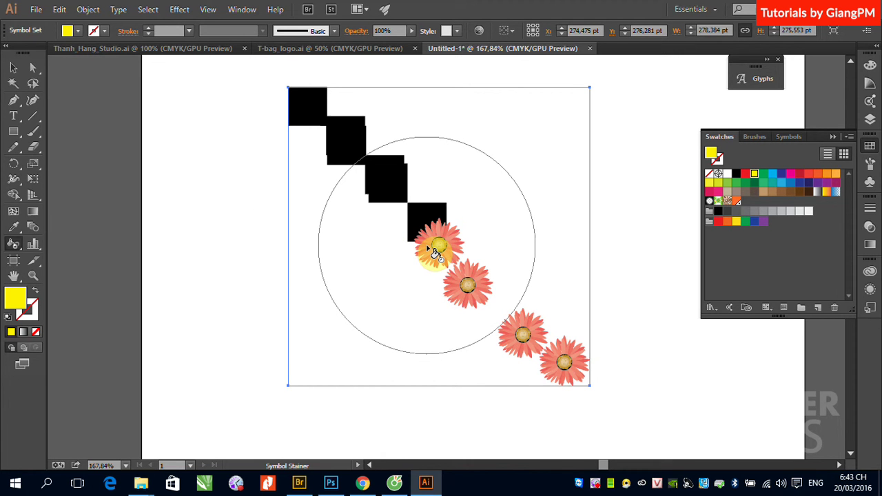
pyautogui.moveTo(432, 251)
pyautogui.mouseDown()
pyautogui.moveTo(508, 346)
pyautogui.moveTo(548, 362)
pyautogui.mouseUp()
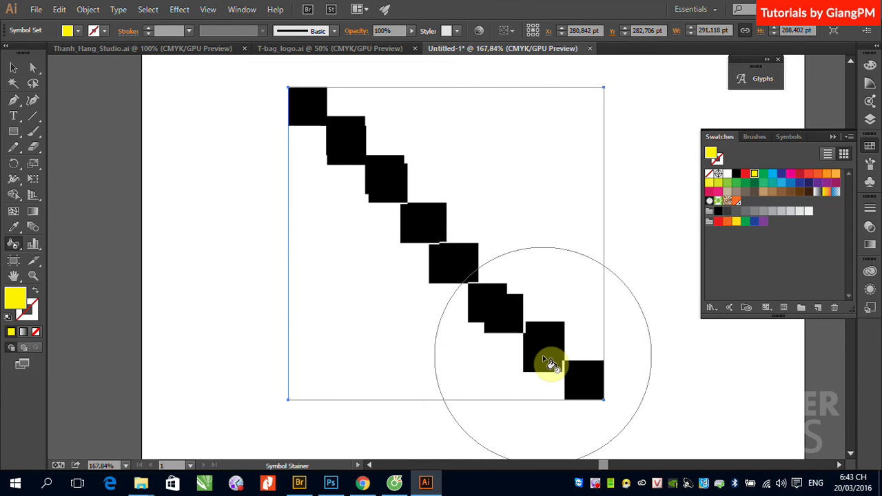
pyautogui.click(13, 67)
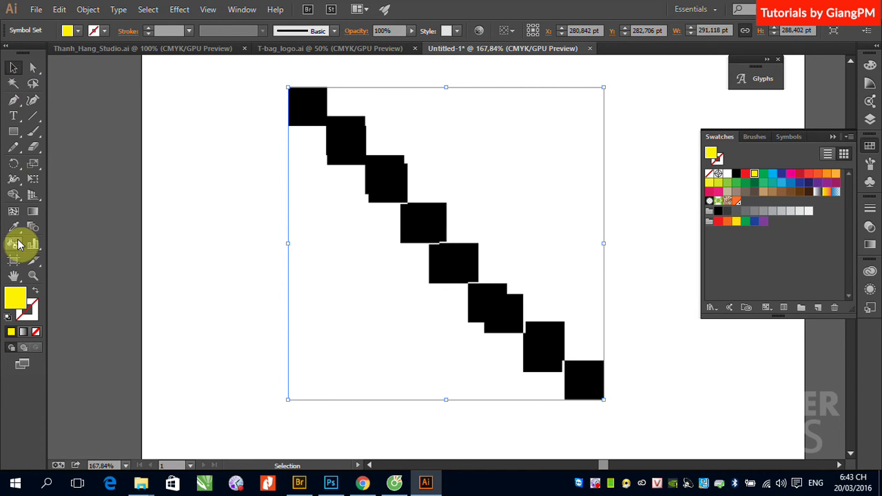
pyautogui.click(869, 182)
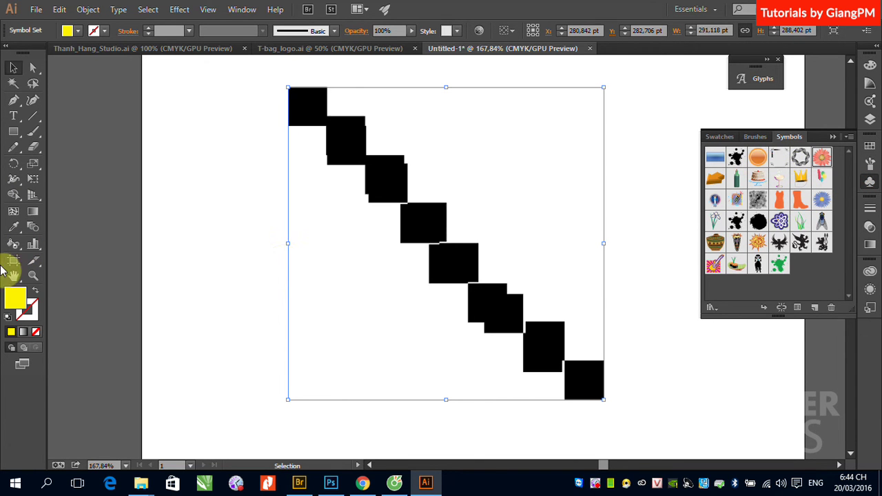
pyautogui.click(14, 244)
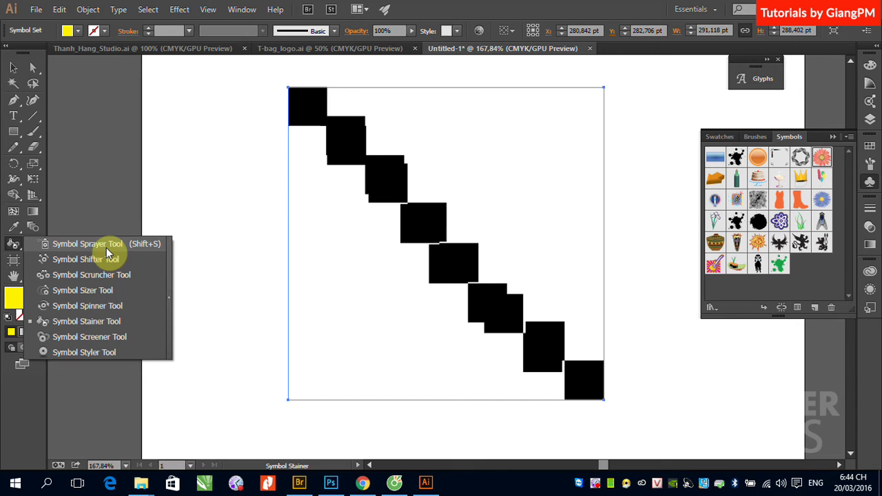
# - Bring the Swatches panel back in place of the symbol library
pyautogui.click(868, 147)
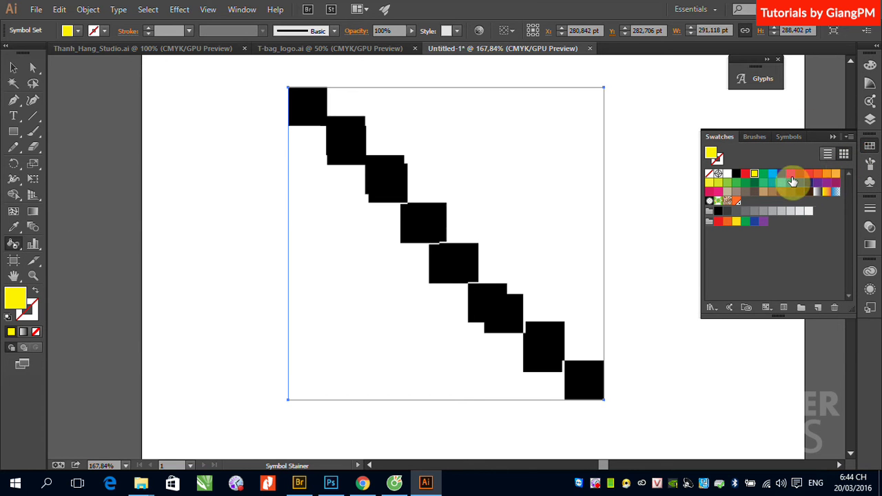
pyautogui.click(13, 244)
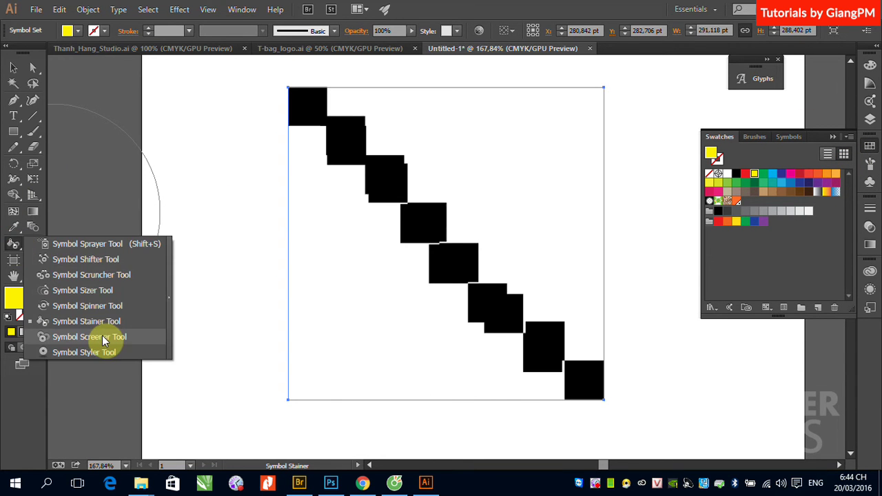
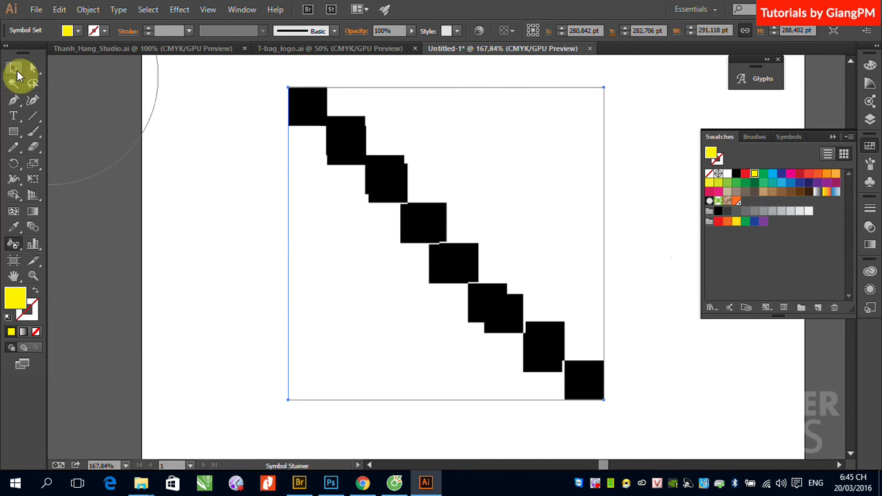
# - Delete the black squares symbol set
pyautogui.click(16, 71)
pyautogui.click(363, 178)
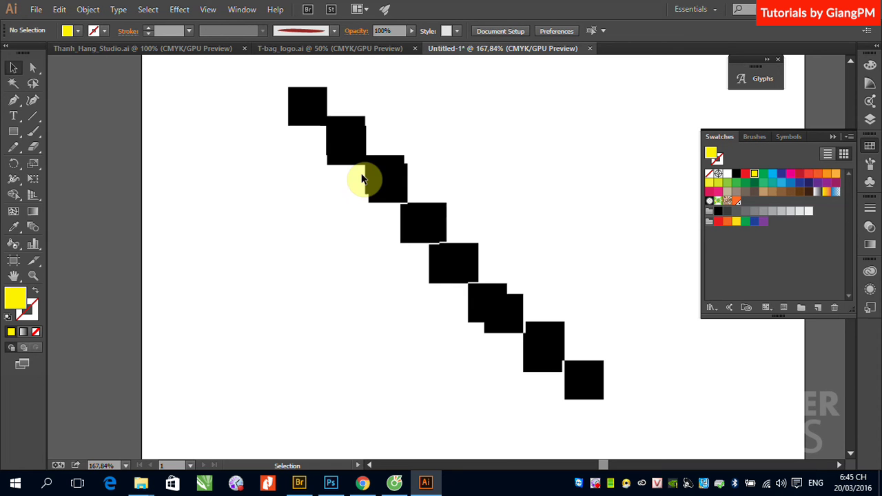
pyautogui.click(383, 177)
pyautogui.press('Delete')
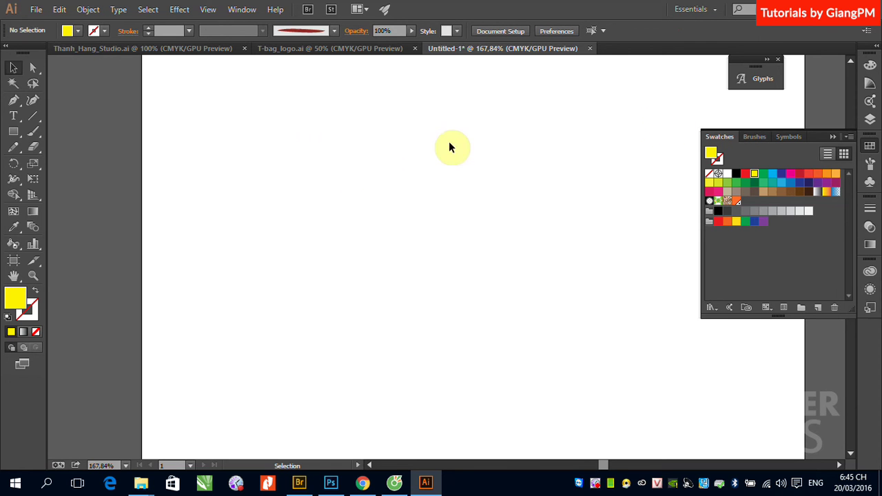
# - Spray four blue flower symbols across the canvas with the Symbol Sprayer Tool
pyautogui.click(868, 181)
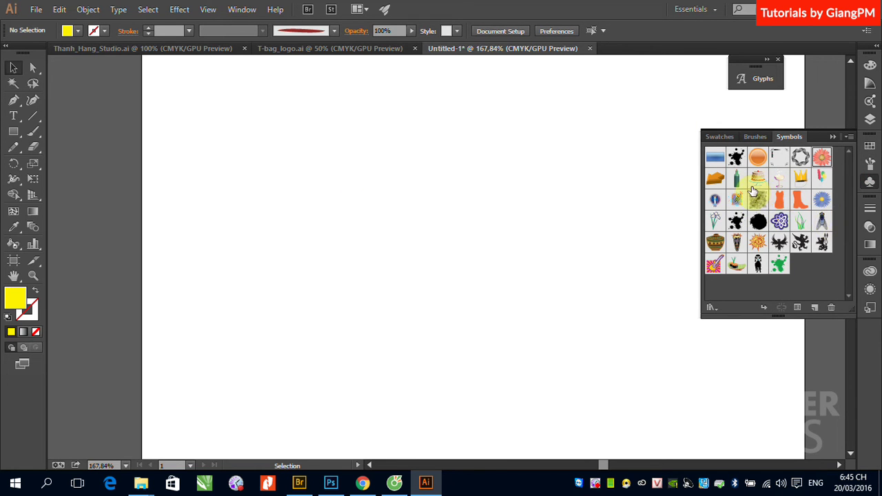
pyautogui.click(821, 199)
pyautogui.click(14, 246)
pyautogui.click(79, 243)
pyautogui.moveTo(227, 212); pyautogui.dragTo(558, 275)
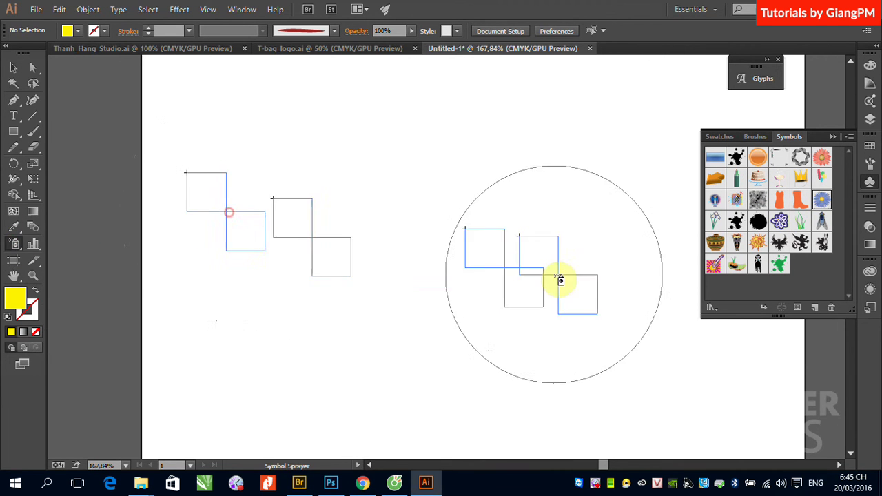
pyautogui.click(13, 67)
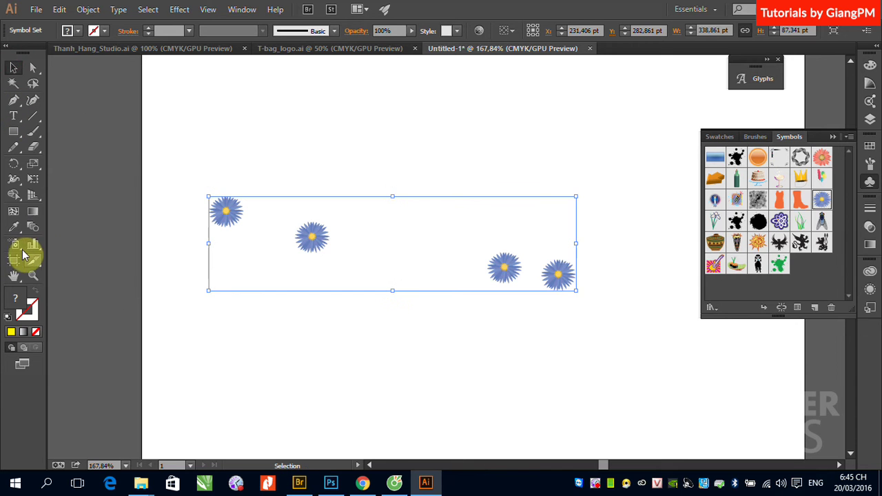
# - Fade the top-left and second-left blue flowers with the Symbol Screener Tool
pyautogui.click(14, 245)
pyautogui.moveTo(19, 249); pyautogui.dragTo(71, 336)
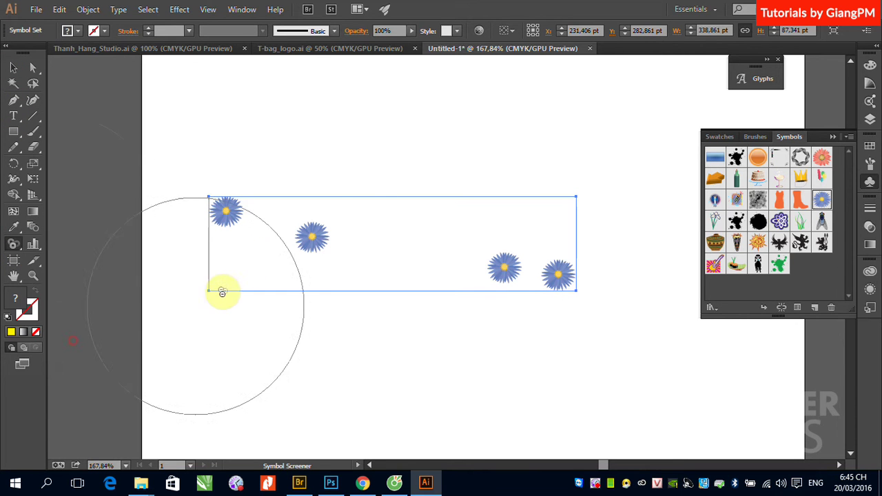
pyautogui.moveTo(237, 227); pyautogui.dragTo(230, 220)
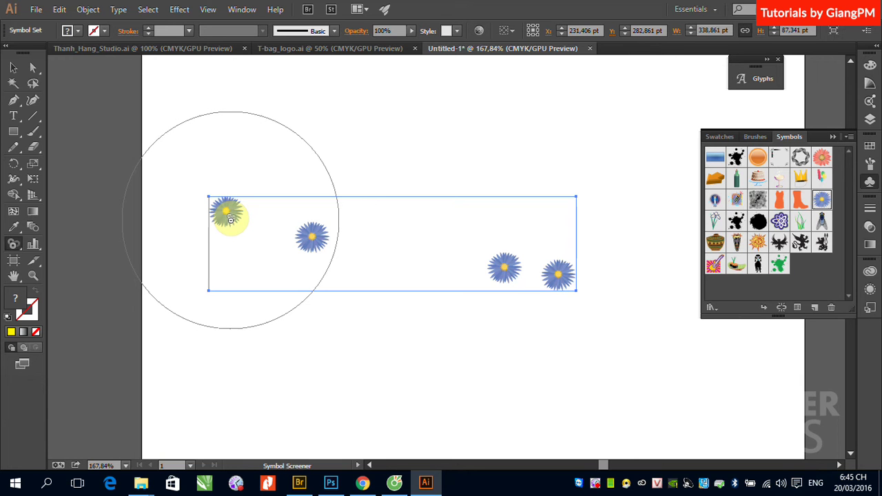
pyautogui.moveTo(231, 219)
pyautogui.mouseDown()
pyautogui.moveTo(314, 239)
pyautogui.moveTo(274, 309)
pyautogui.moveTo(205, 337)
pyautogui.mouseUp()
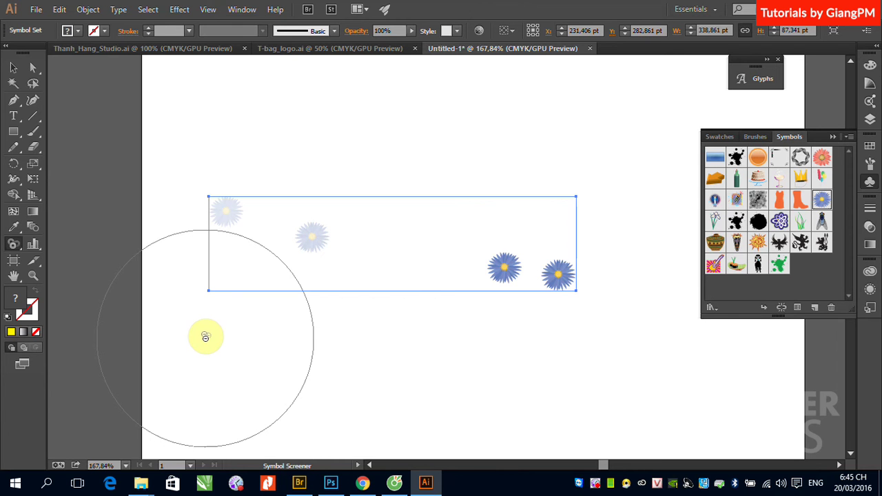
# - Draw a yellow rectangle over the left flowers and send it behind the symbol set
pyautogui.click(11, 131)
pyautogui.moveTo(184, 156); pyautogui.dragTo(407, 348)
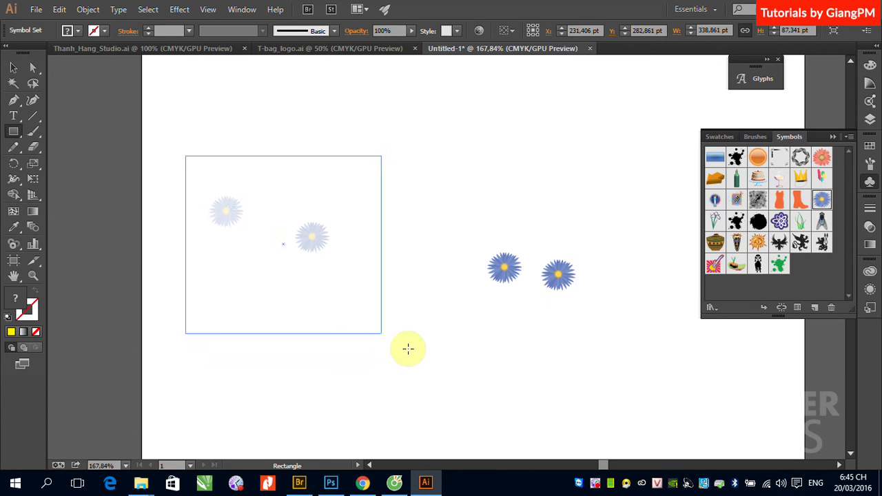
pyautogui.click(13, 67)
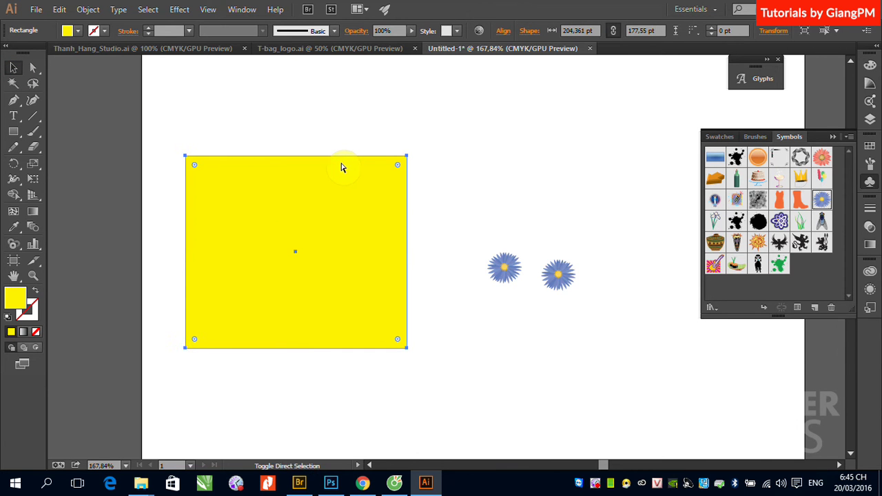
pyautogui.hotkey('ctrl', 'shift', '[')
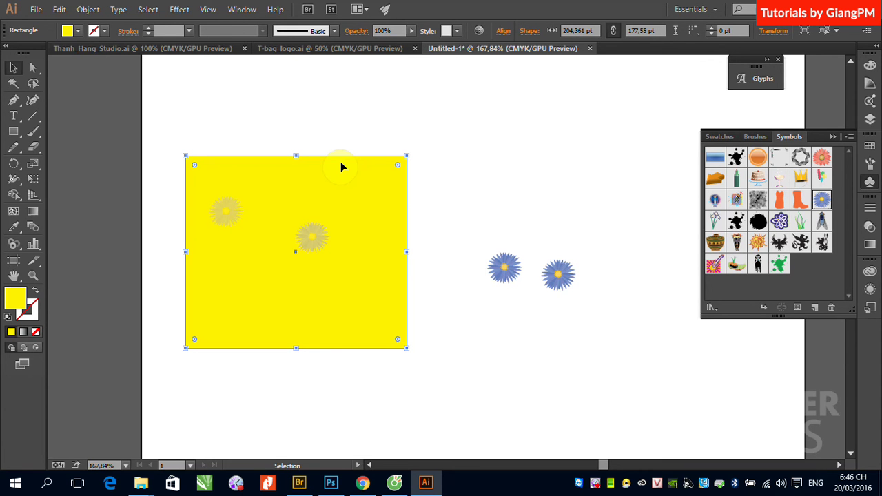
pyautogui.click(496, 270)
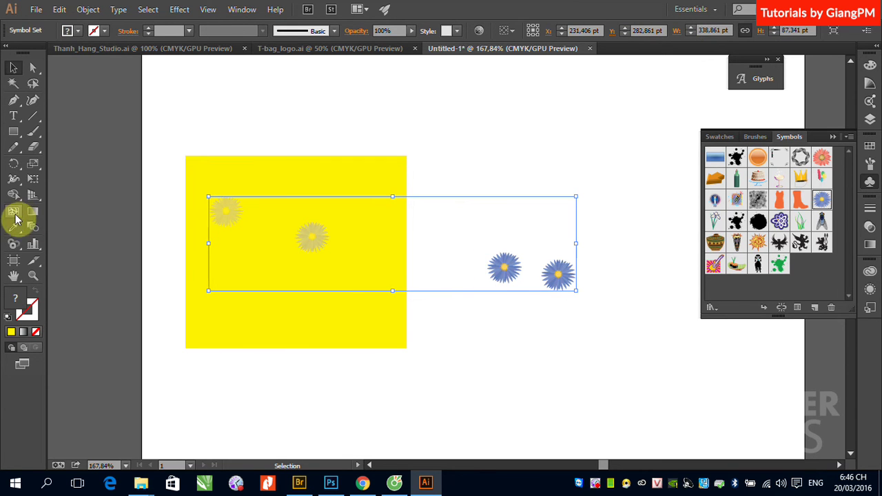
# - Fade the top-left and centre flowers further with the Symbol Screener Tool
pyautogui.click(14, 248)
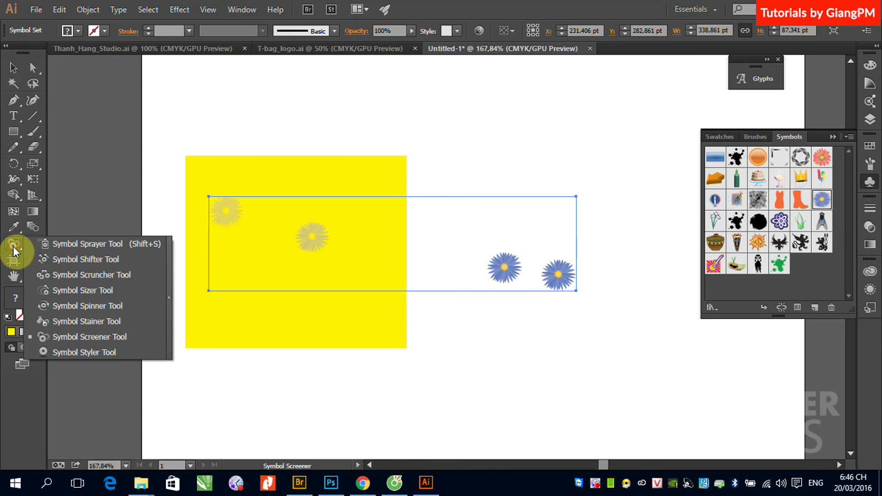
pyautogui.click(101, 337)
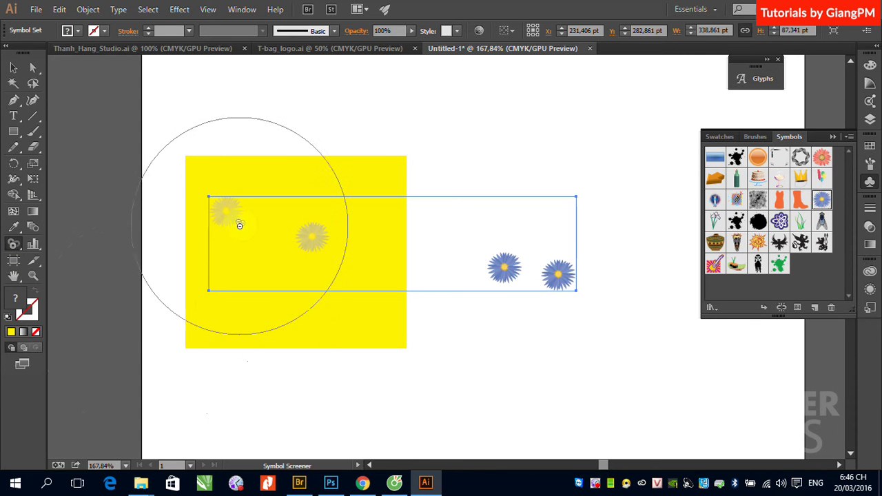
pyautogui.moveTo(240, 225); pyautogui.dragTo(229, 215)
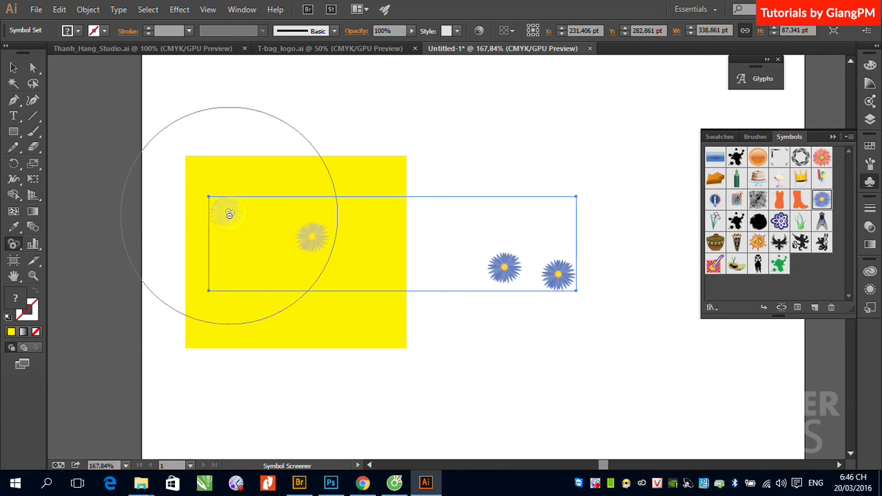
pyautogui.moveTo(230, 214); pyautogui.dragTo(297, 247)
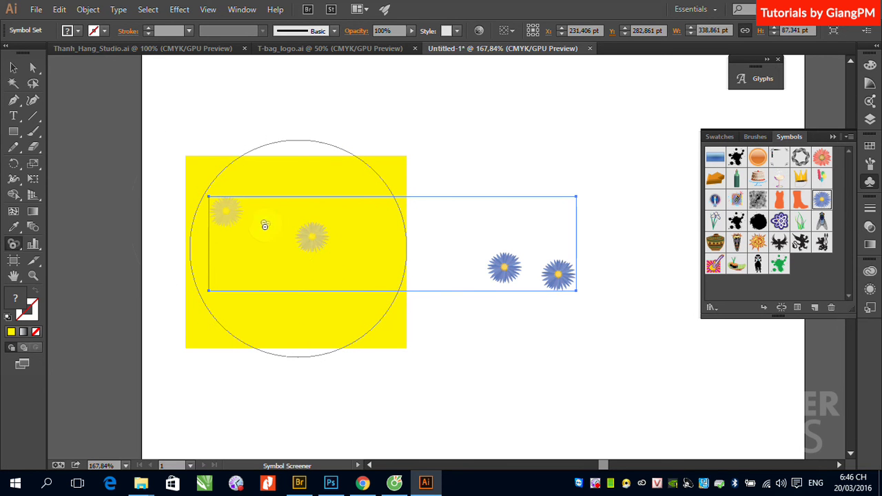
pyautogui.moveTo(264, 221); pyautogui.dragTo(228, 211)
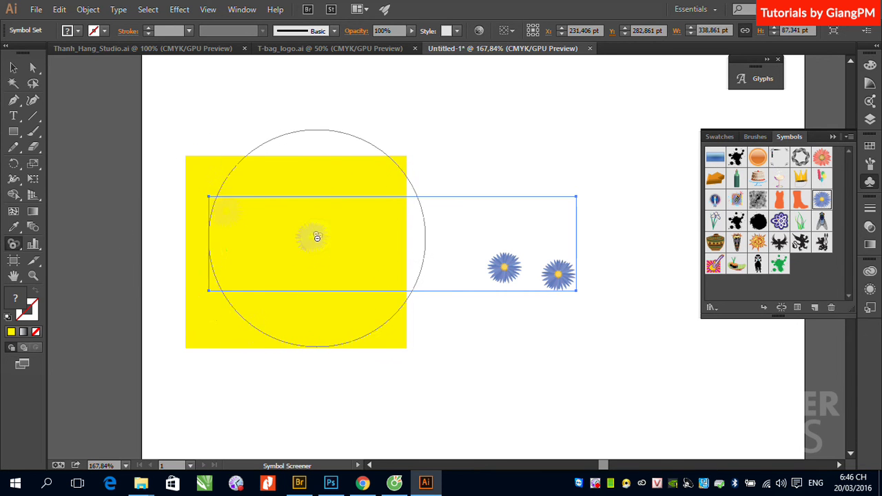
pyautogui.moveTo(282, 239); pyautogui.dragTo(240, 210)
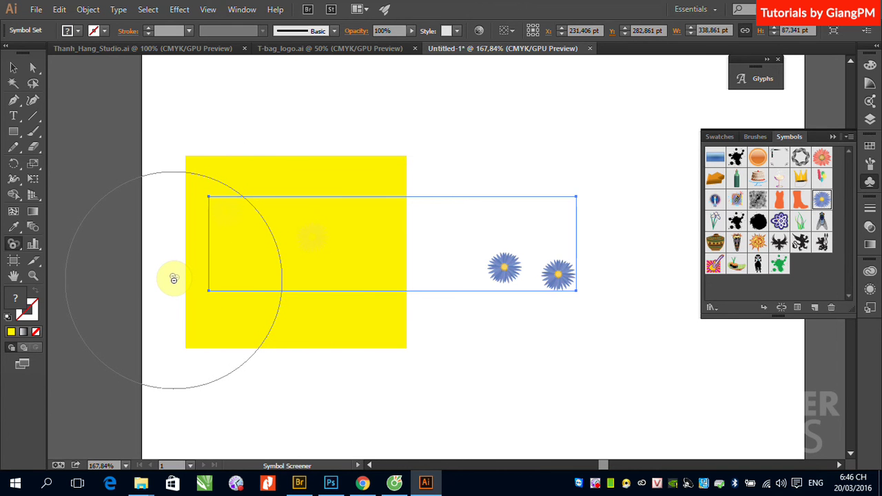
pyautogui.moveTo(241, 213); pyautogui.dragTo(238, 217)
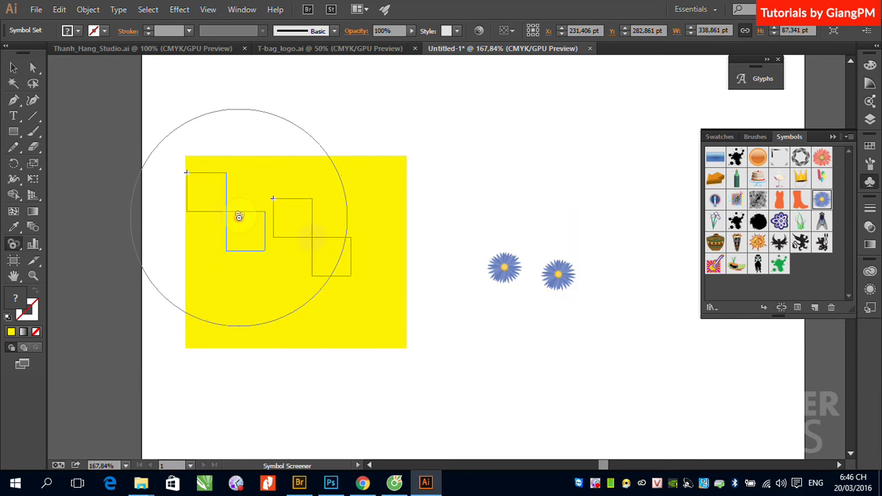
# - Restore the left flowers to full opacity by Alt-clicking them
pyautogui.keyDown('alt'); pyautogui.click(237, 214); pyautogui.keyUp('alt')
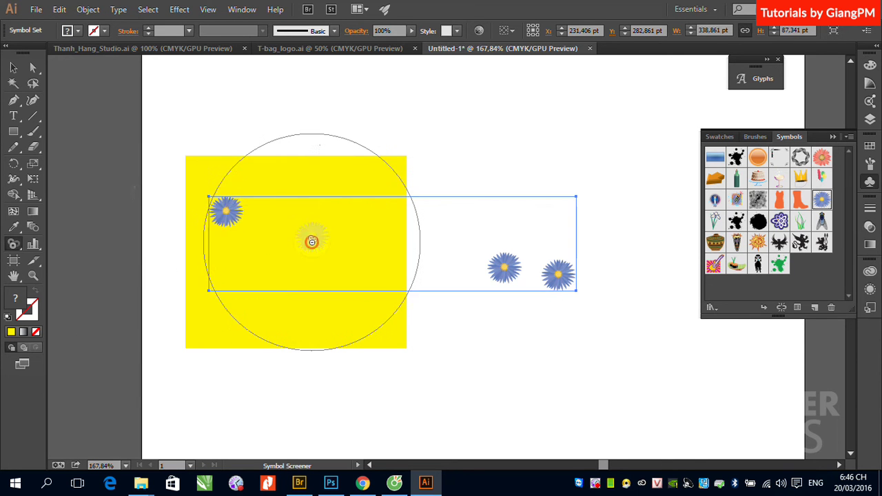
pyautogui.keyDown('alt'); pyautogui.click(312, 241); pyautogui.keyUp('alt')
pyautogui.click(238, 216)
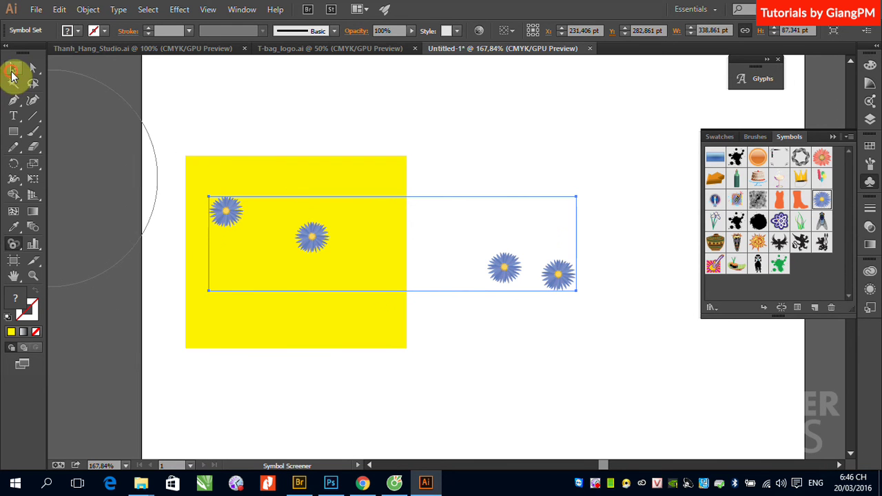
pyautogui.click(13, 67)
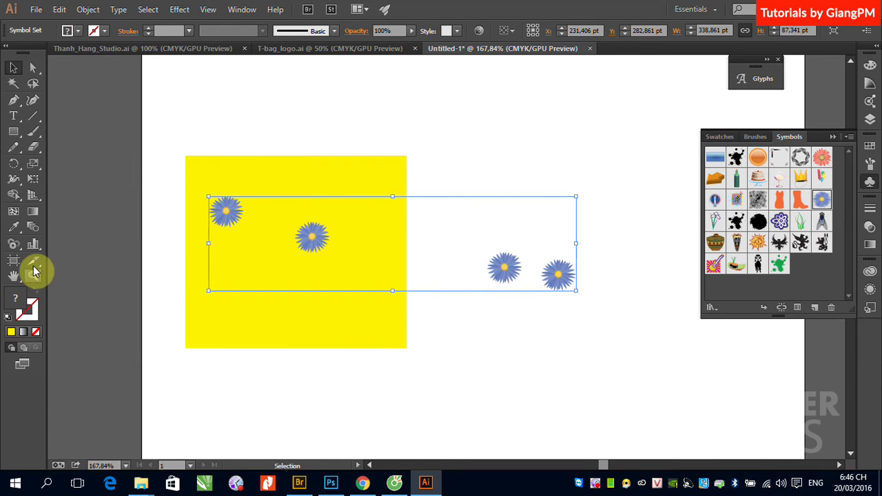
pyautogui.click(14, 247)
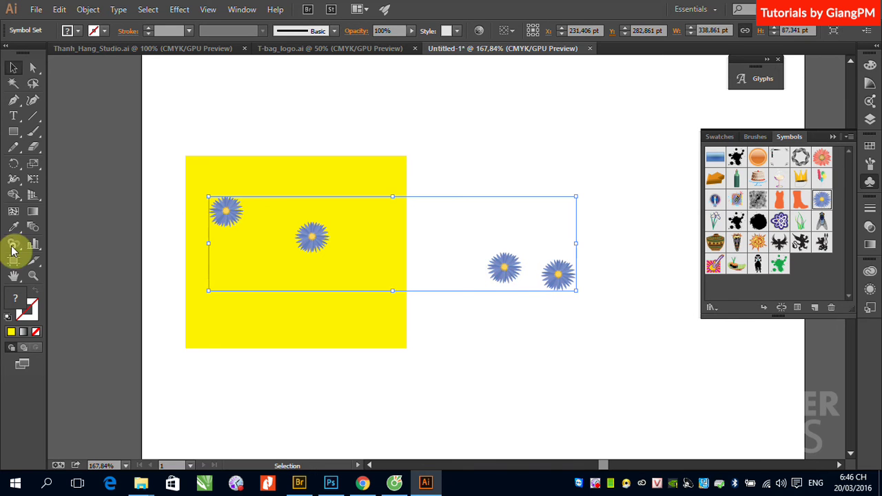
pyautogui.moveTo(17, 250)
pyautogui.mouseDown()
pyautogui.moveTo(102, 358)
pyautogui.moveTo(94, 355)
pyautogui.mouseUp()
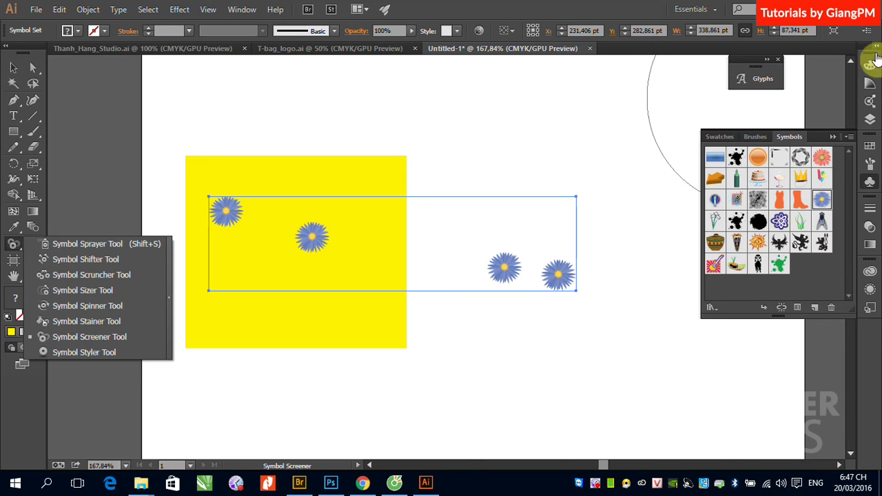
# - Open the Graphic Styles panel and load the Image Effects graphic style library
pyautogui.click(831, 138)
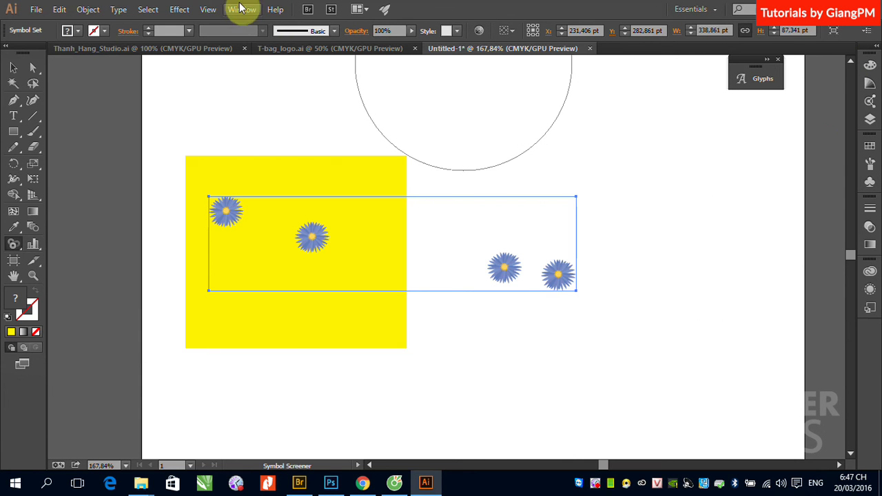
pyautogui.click(237, 13)
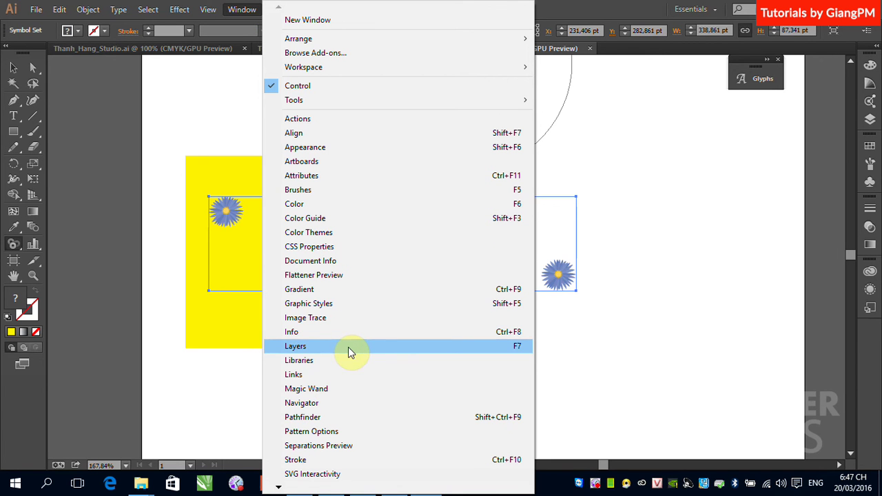
pyautogui.click(317, 307)
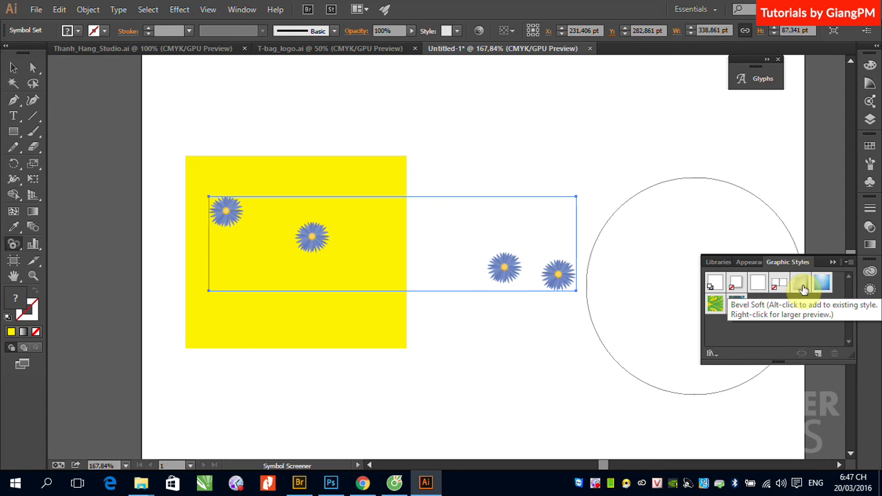
pyautogui.click(711, 353)
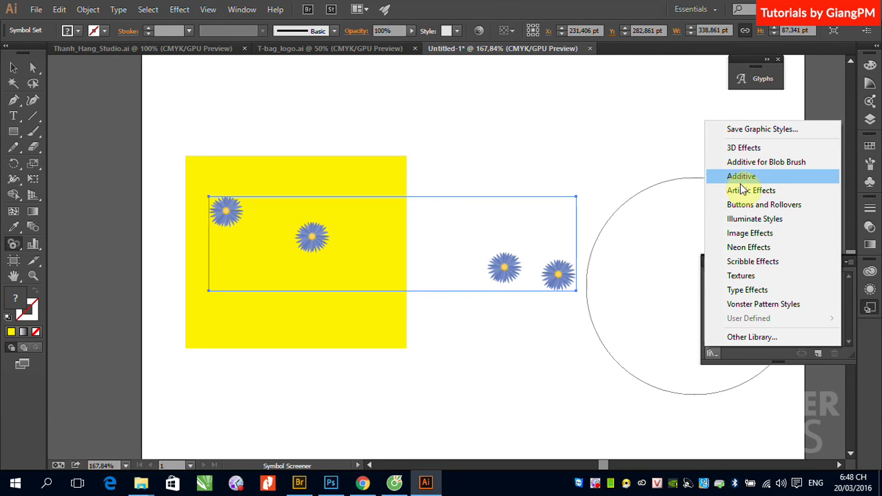
pyautogui.click(744, 233)
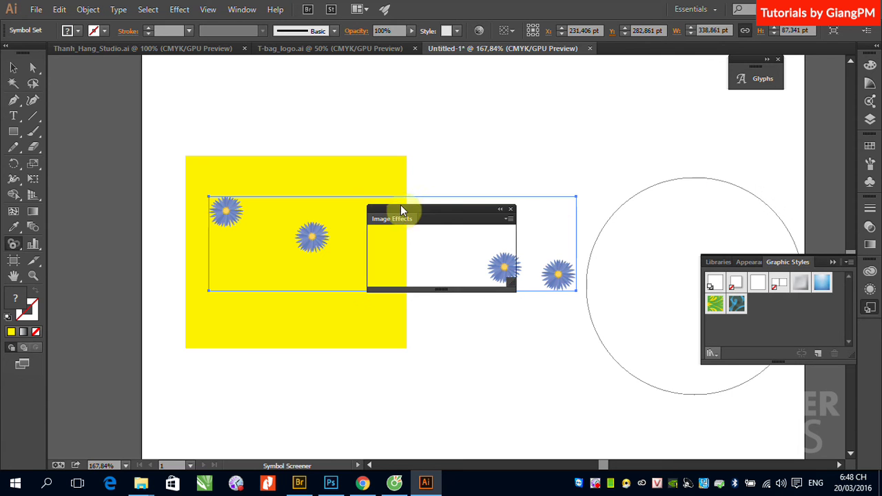
# - Choose Drop Shadow Hard, try styling the middle flower, and dismiss the style warning
pyautogui.moveTo(421, 213)
pyautogui.mouseDown()
pyautogui.moveTo(531, 90)
pyautogui.moveTo(595, 82)
pyautogui.mouseUp()
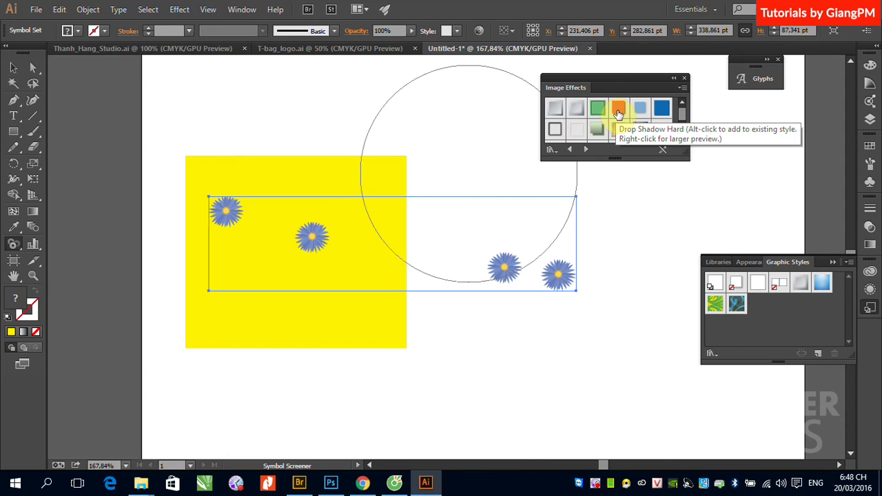
pyautogui.click(618, 111)
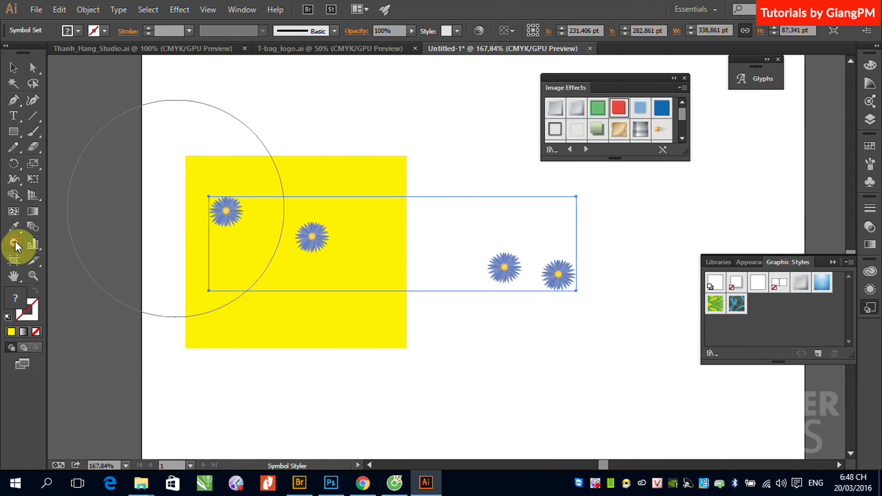
pyautogui.moveTo(17, 247); pyautogui.dragTo(50, 353)
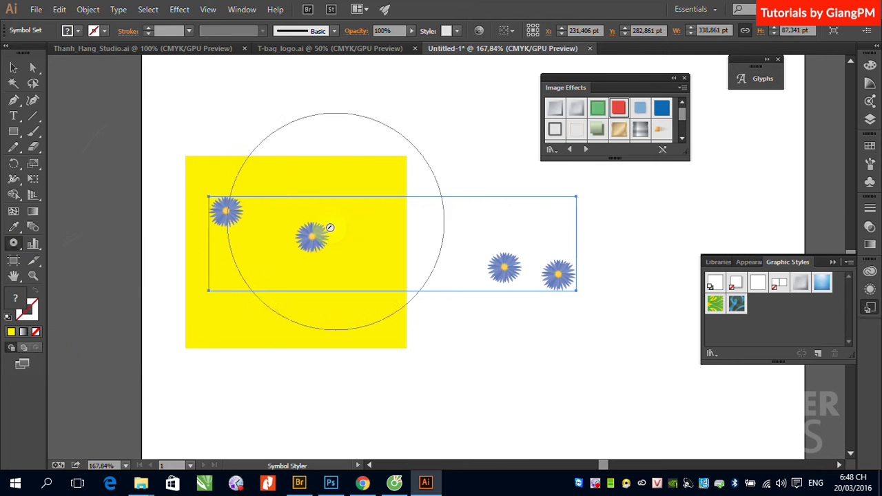
pyautogui.click(311, 242)
pyautogui.click(527, 257)
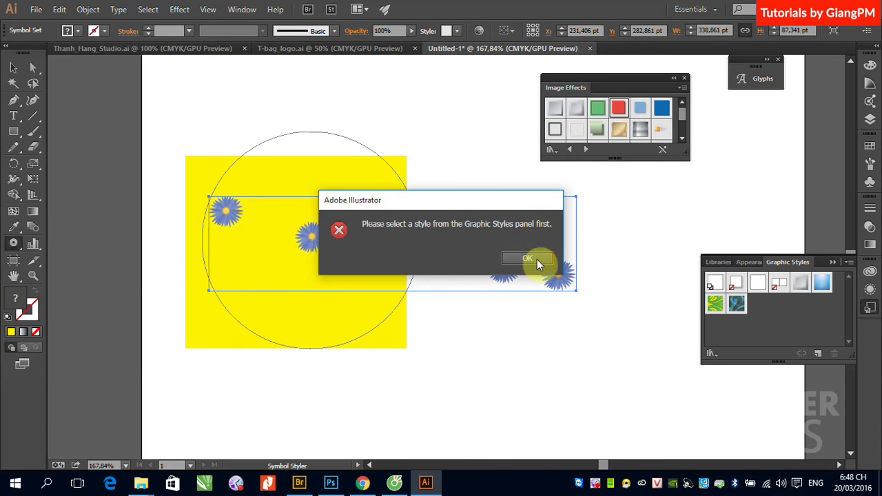
pyautogui.click(231, 217)
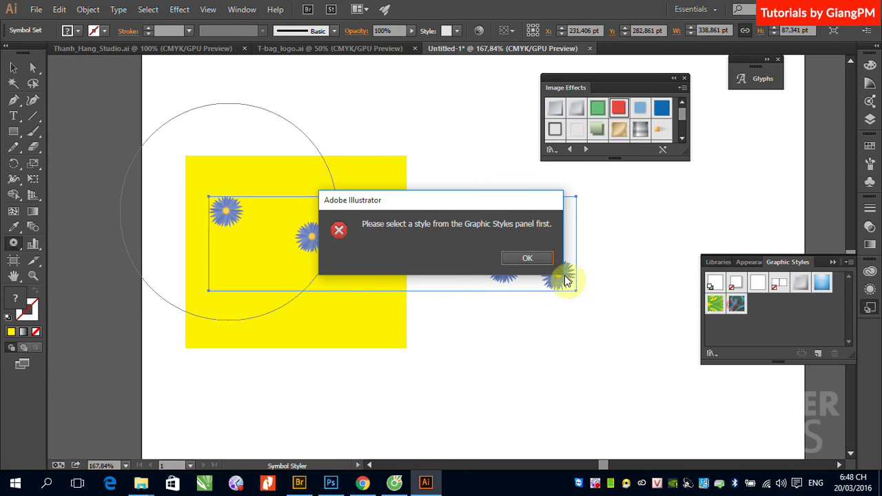
pyautogui.click(523, 260)
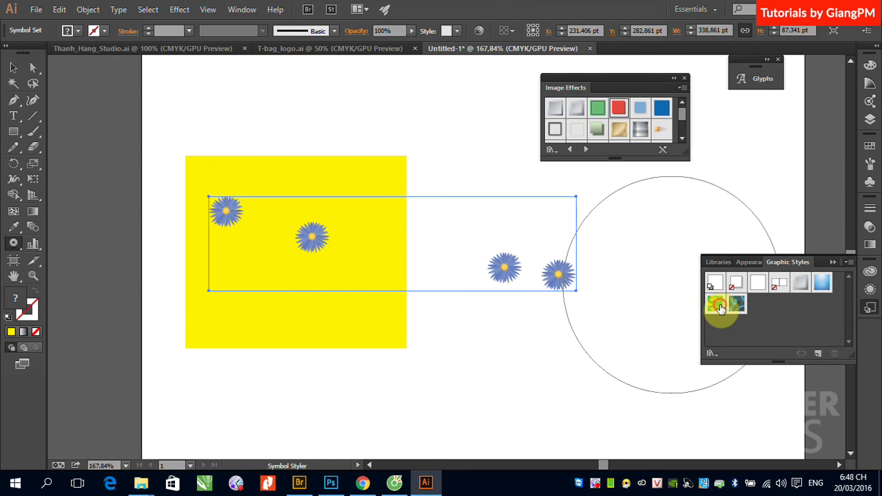
pyautogui.click(717, 304)
pyautogui.click(216, 207)
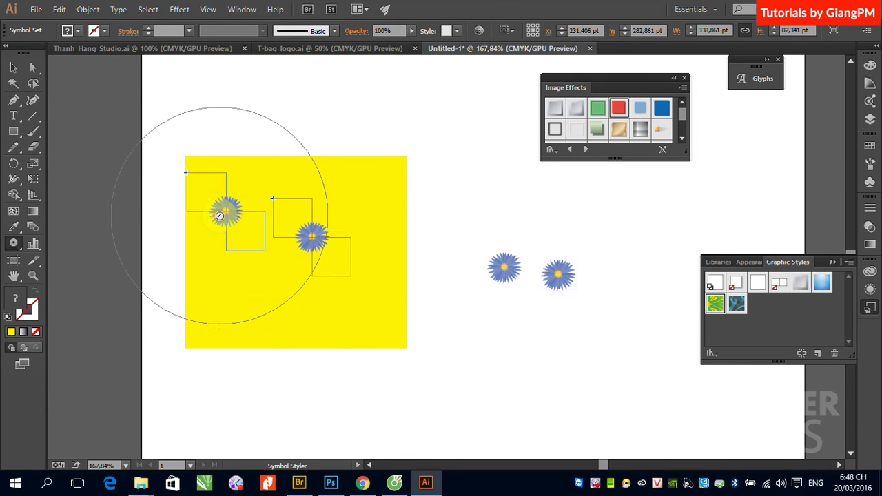
pyautogui.click(314, 243)
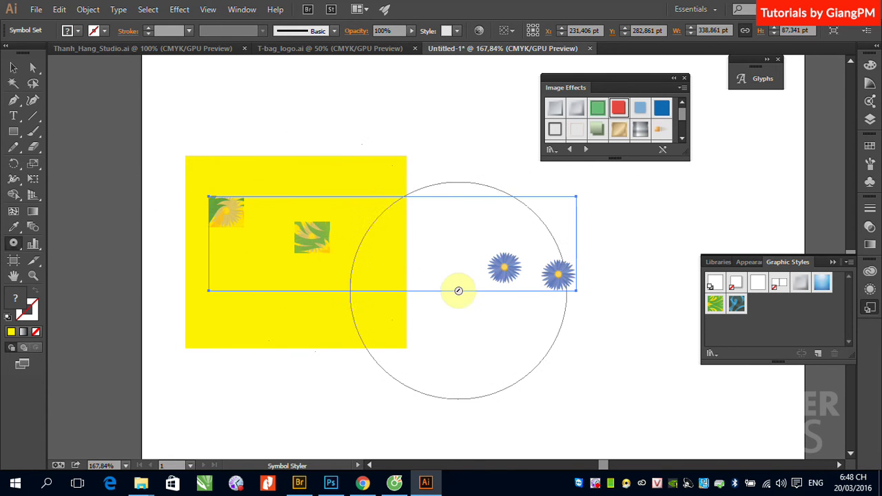
pyautogui.moveTo(457, 291); pyautogui.dragTo(434, 292)
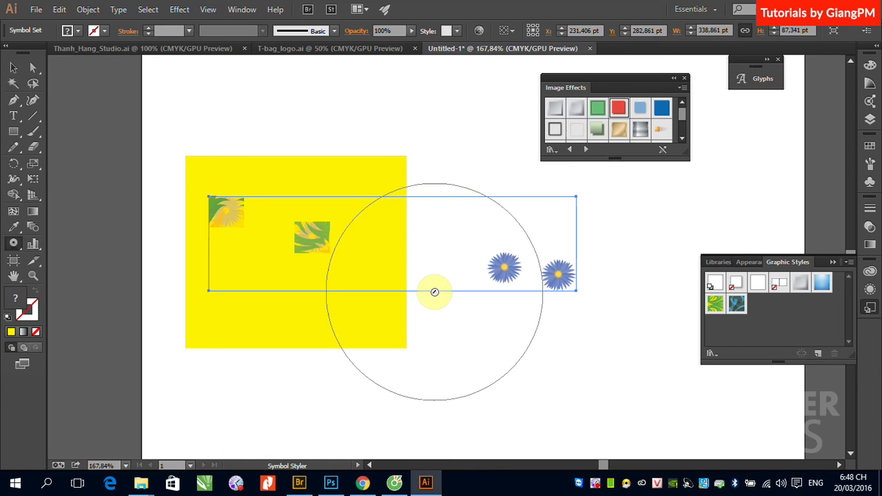
pyautogui.click(736, 303)
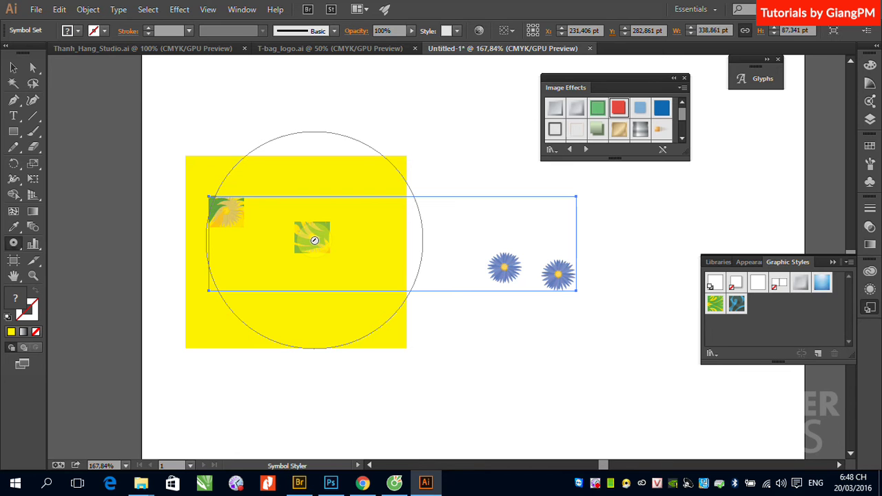
pyautogui.click(314, 238)
pyautogui.hotkey('ctrl', 'z')
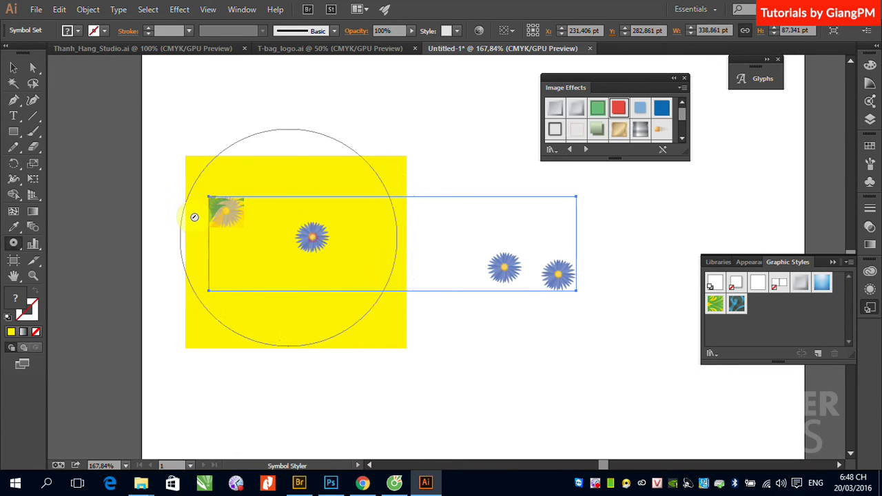
pyautogui.click(221, 211)
pyautogui.hotkey('ctrl', 'z')
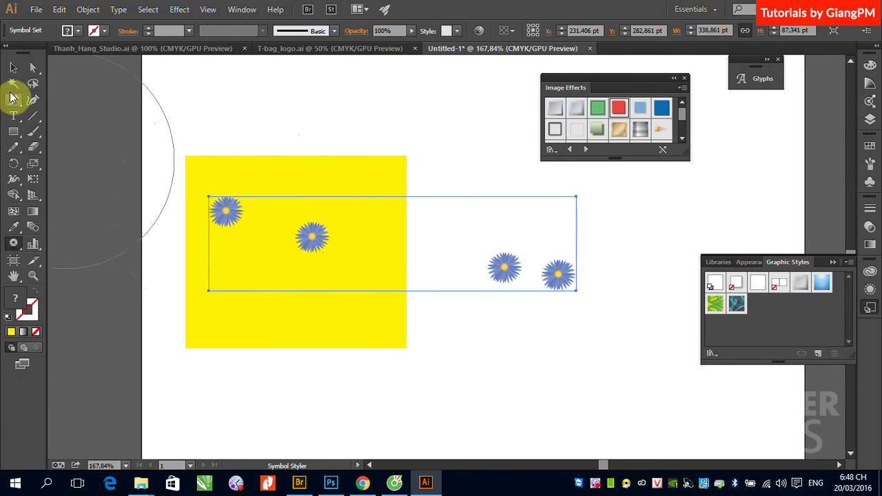
pyautogui.click(13, 67)
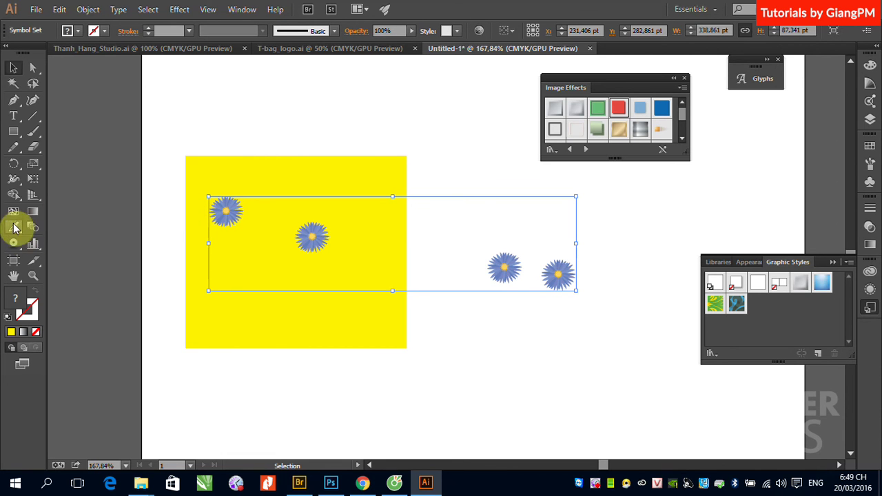
# - Spray many more blue flowers across and beyond the yellow rectangle with the Symbol Sprayer
pyautogui.click(13, 245)
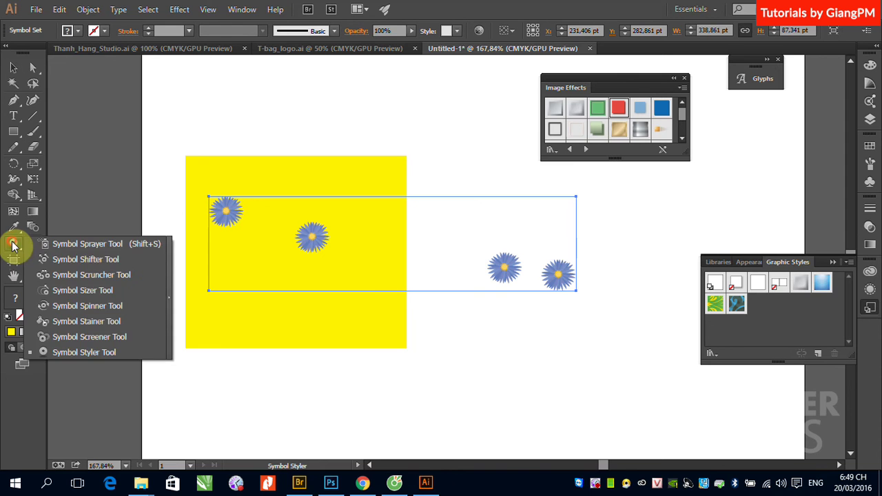
pyautogui.click(87, 244)
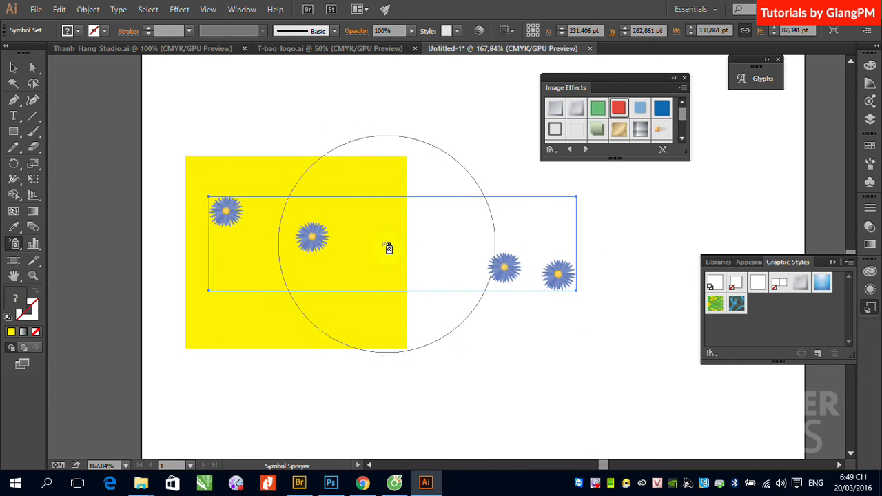
pyautogui.moveTo(388, 248)
pyautogui.mouseDown()
pyautogui.moveTo(404, 239)
pyautogui.moveTo(457, 239)
pyautogui.moveTo(475, 221)
pyautogui.moveTo(432, 323)
pyautogui.moveTo(390, 242)
pyautogui.moveTo(232, 206)
pyautogui.moveTo(226, 269)
pyautogui.moveTo(235, 273)
pyautogui.mouseUp()
pyautogui.click(423, 241)
pyautogui.moveTo(512, 374); pyautogui.dragTo(244, 331)
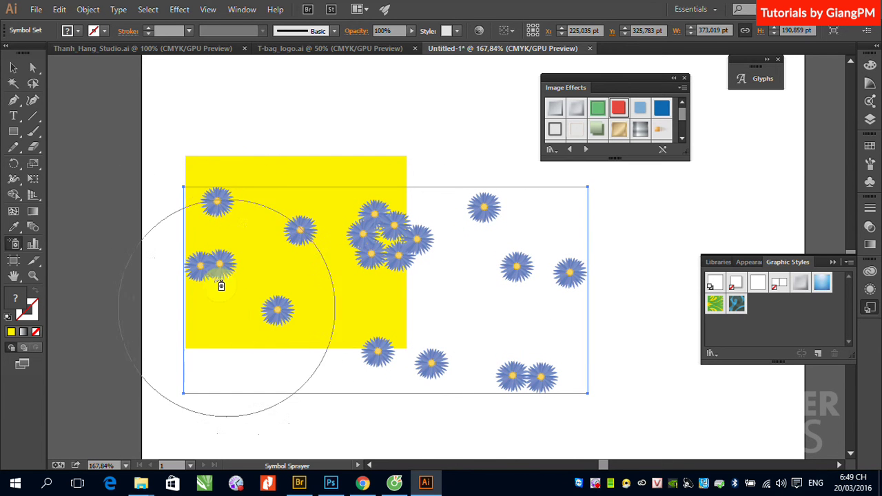
pyautogui.moveTo(216, 274); pyautogui.dragTo(581, 377)
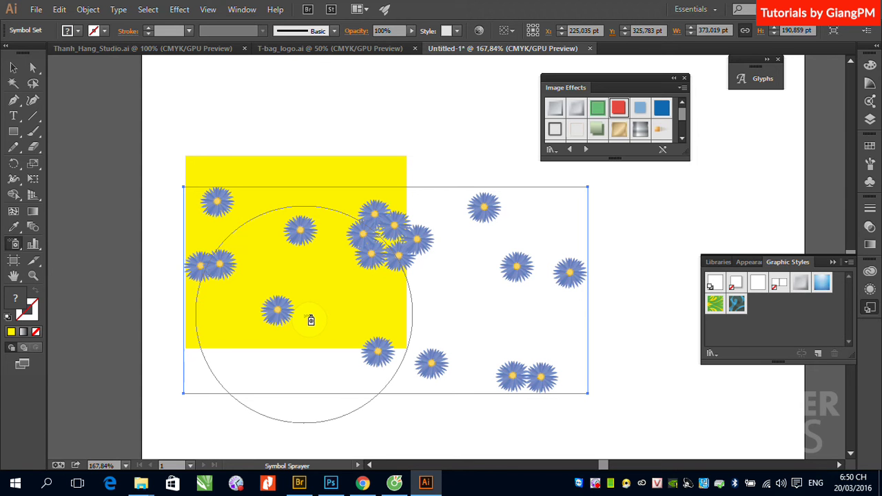
# - Review the Symbol Shifter options (200 pt diameter, intensity 8, density 5) and cancel
pyautogui.doubleClick(13, 247)
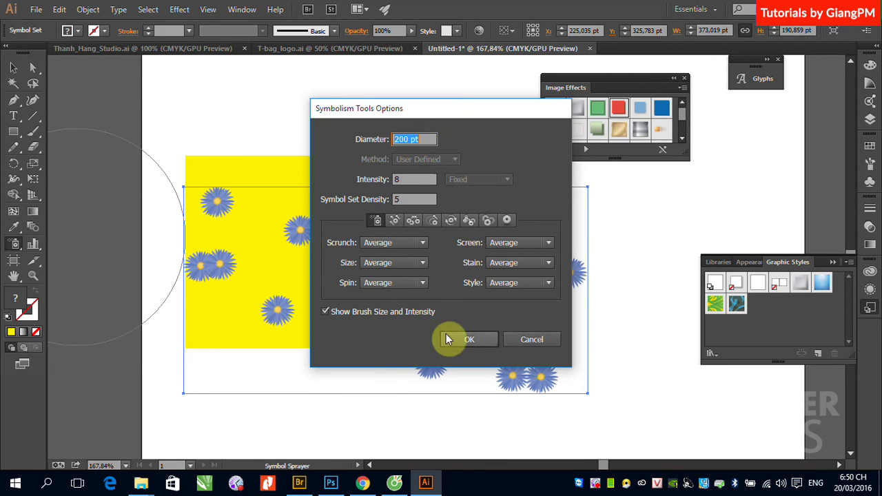
pyautogui.moveTo(466, 111); pyautogui.dragTo(408, 90)
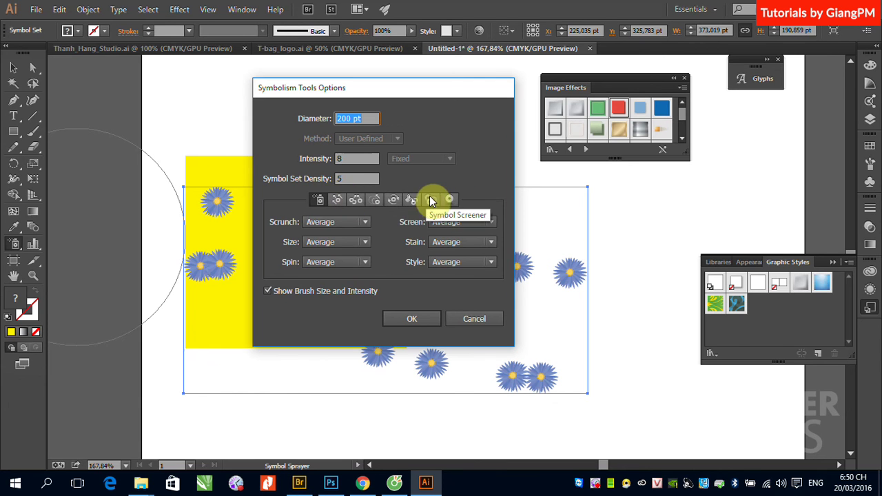
pyautogui.click(338, 203)
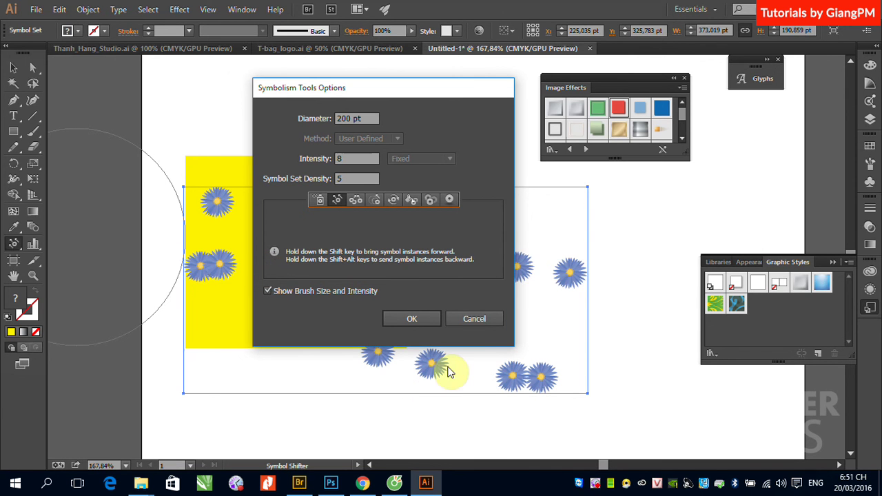
pyautogui.click(474, 321)
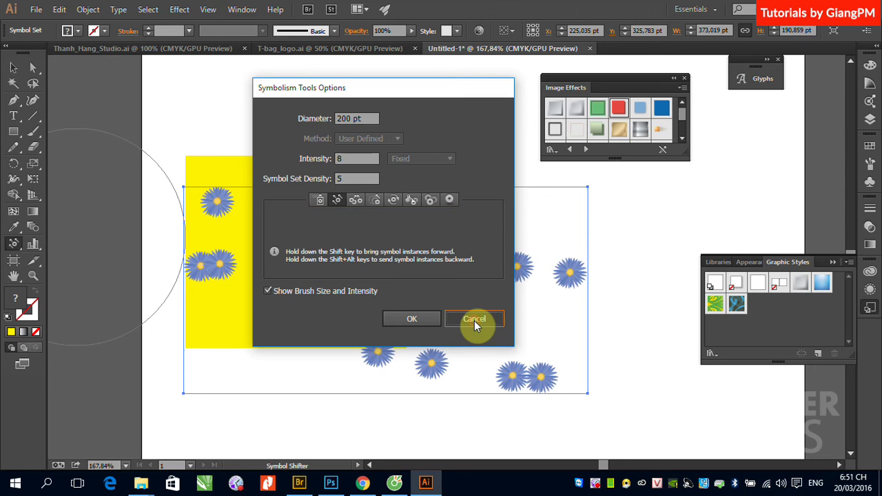
# - Switch to the Selection Tool
pyautogui.click(10, 69)
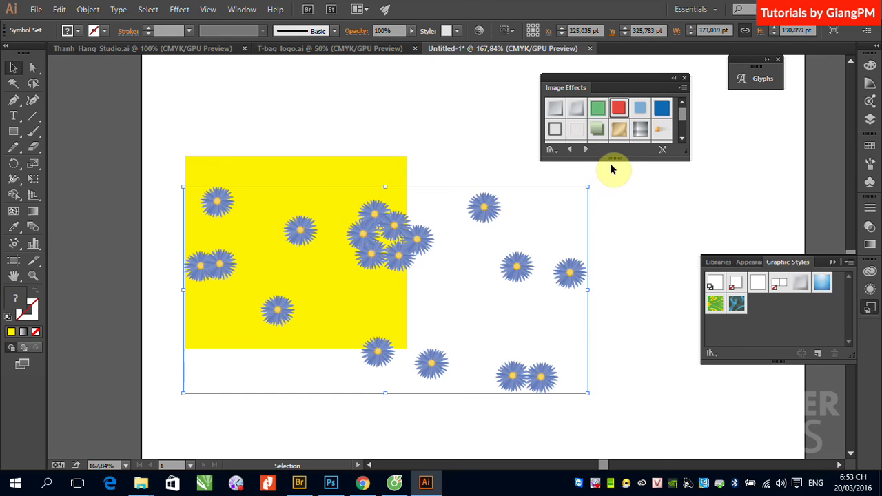
# - Close the Image Effects library, open the Nature symbol library, and delete the flower set
pyautogui.click(684, 78)
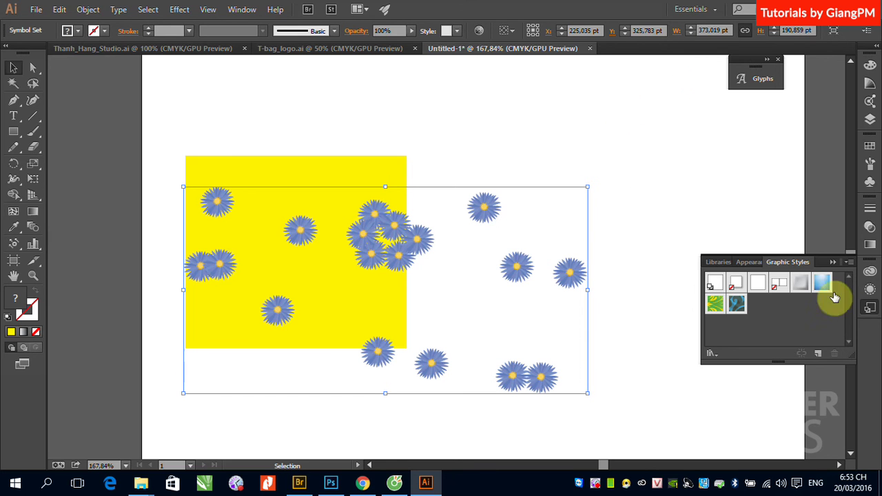
pyautogui.click(833, 262)
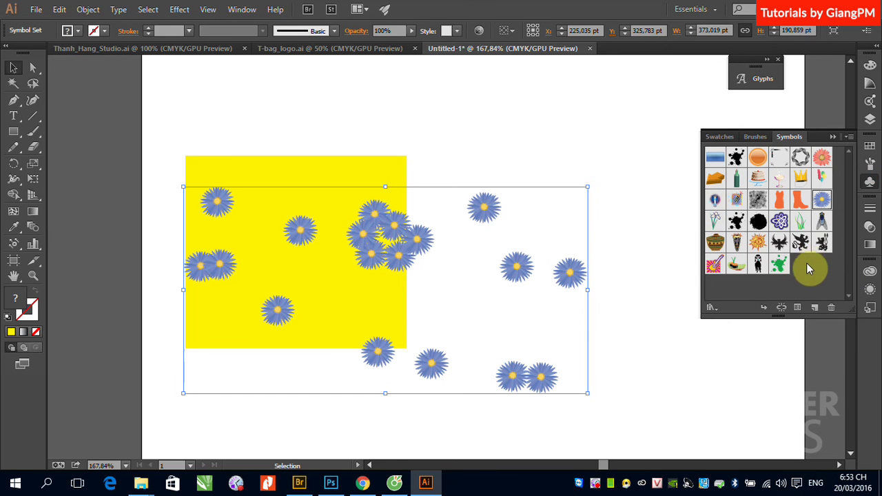
pyautogui.click(716, 307)
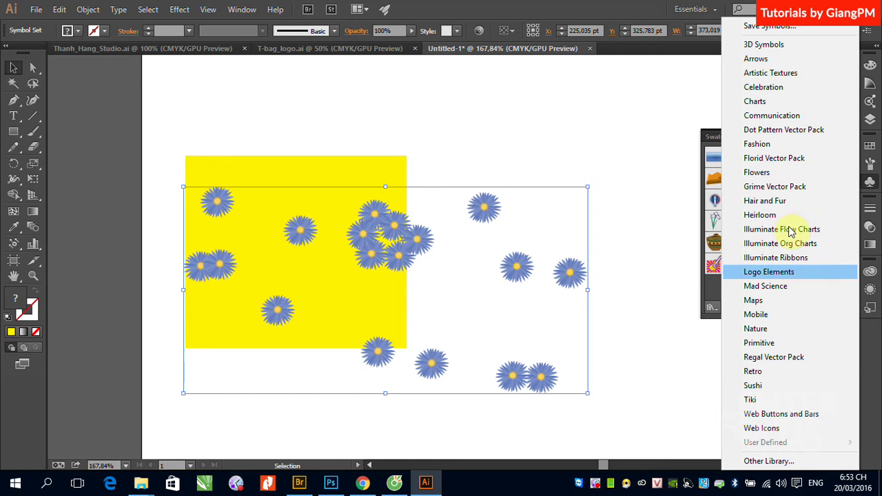
pyautogui.click(786, 329)
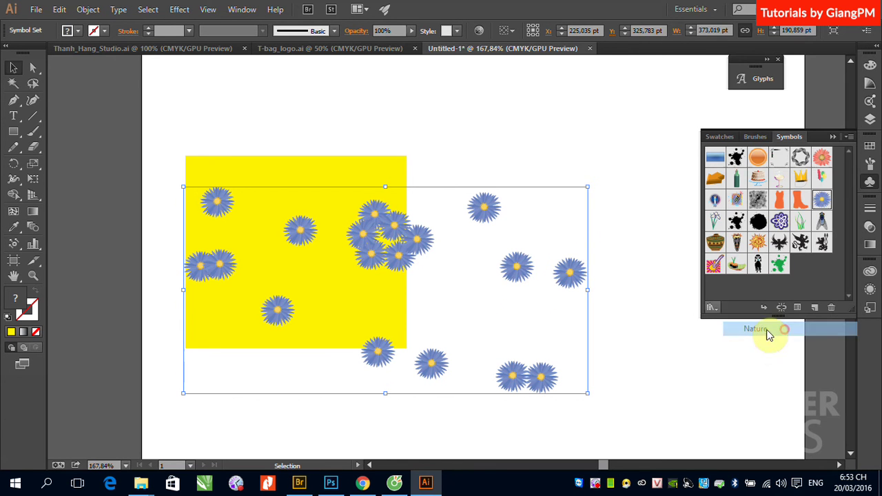
pyautogui.moveTo(689, 224); pyautogui.dragTo(689, 341)
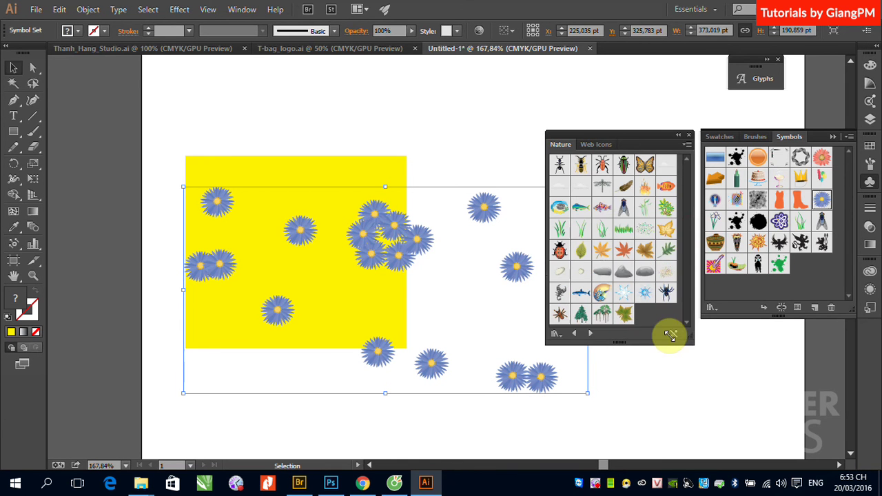
pyautogui.moveTo(604, 264); pyautogui.dragTo(367, 245)
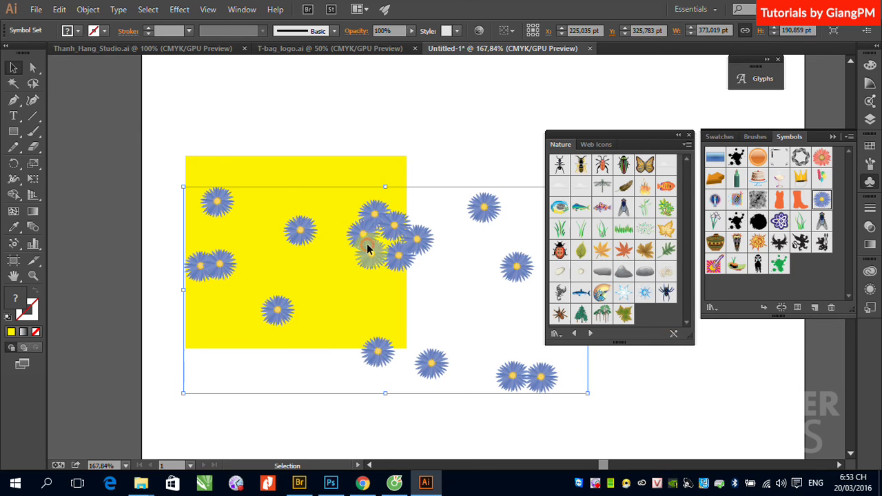
pyautogui.press('Delete')
pyautogui.click(448, 258)
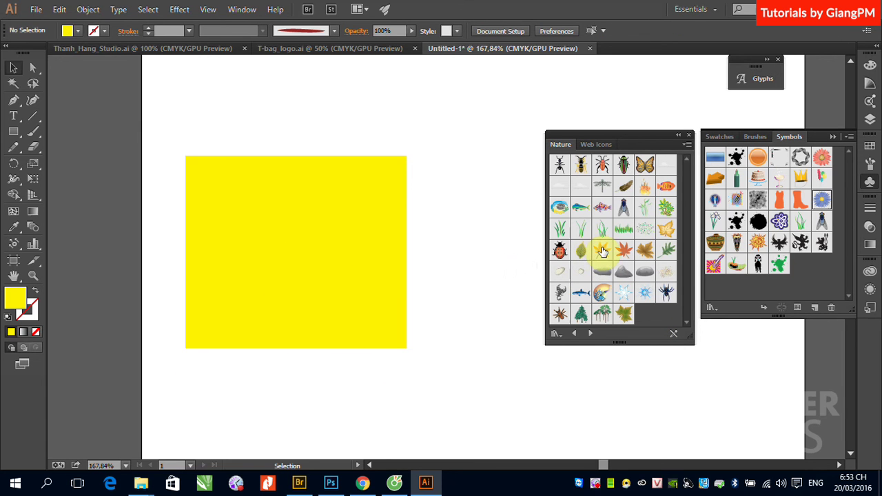
# - Place Maple Leaf, Maple Leaf 2, Maple Leaf Large, Oak Leaf and Winter Leaf around the rectangle
pyautogui.moveTo(603, 254); pyautogui.dragTo(452, 167)
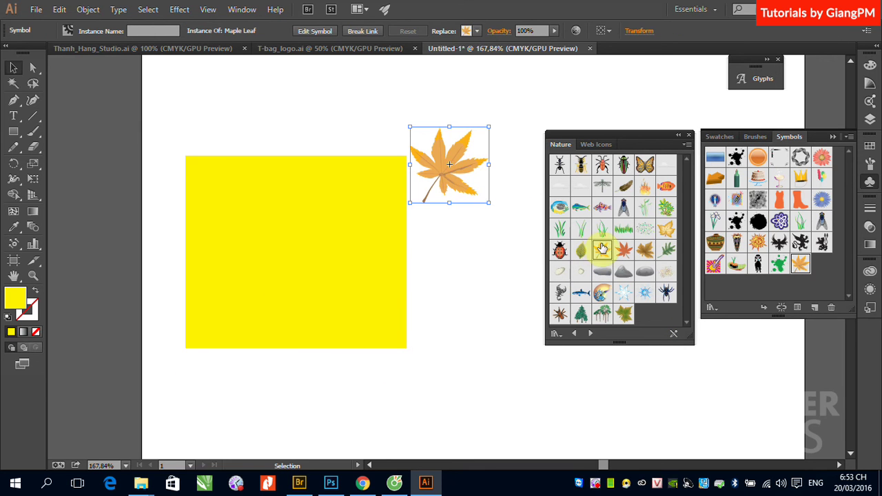
pyautogui.moveTo(624, 257); pyautogui.dragTo(413, 247)
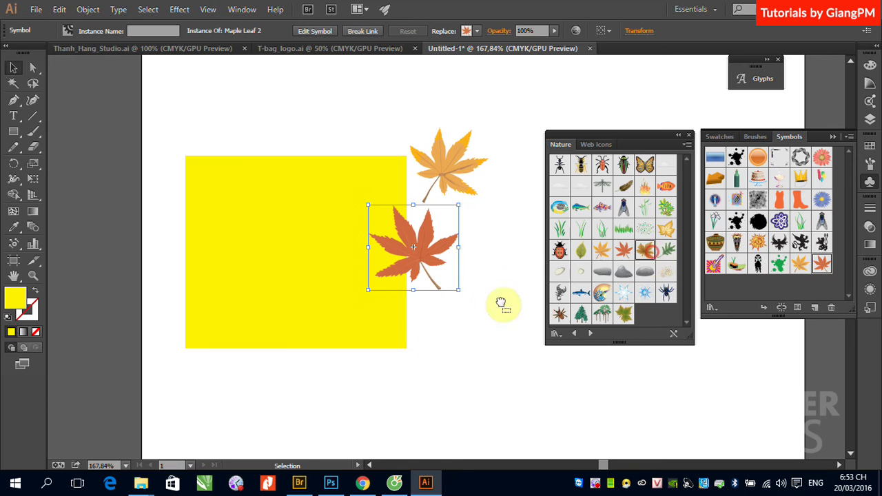
pyautogui.moveTo(396, 340); pyautogui.dragTo(396, 340)
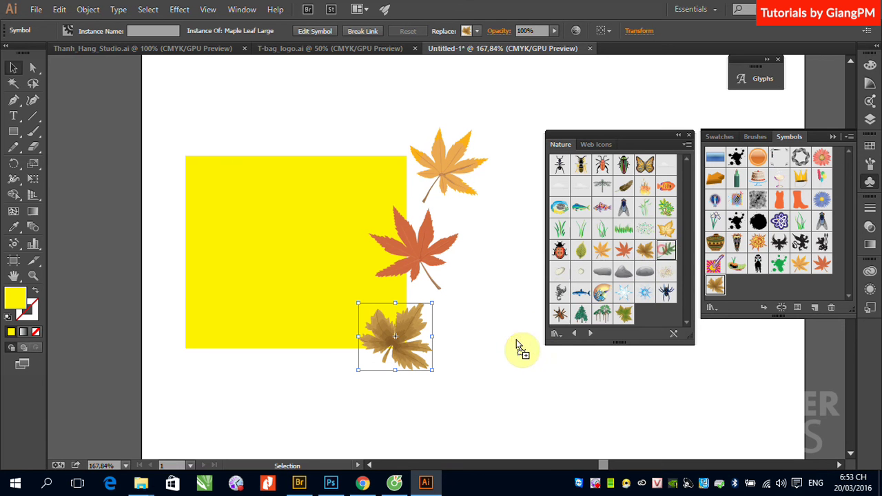
pyautogui.moveTo(667, 249); pyautogui.dragTo(520, 347)
pyautogui.moveTo(633, 316); pyautogui.dragTo(339, 292)
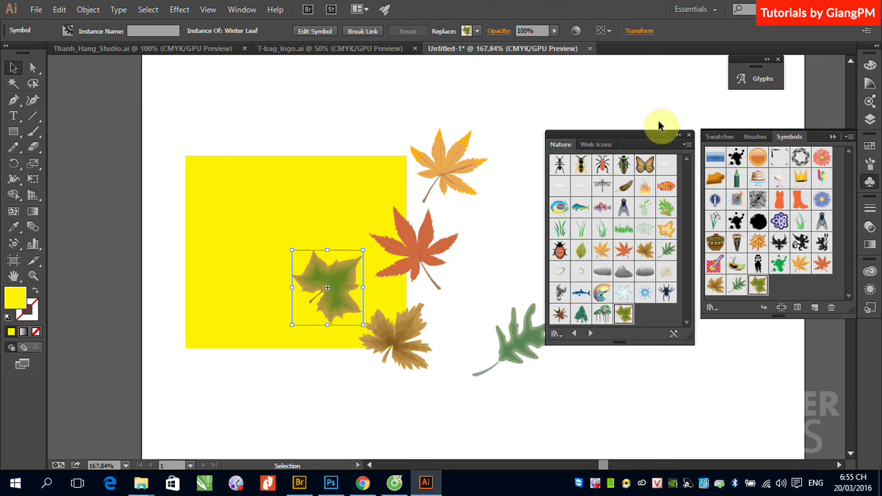
# - Collapse the Nature library, move the oak leaf up, and select the five leaves without the rectangle
pyautogui.click(679, 135)
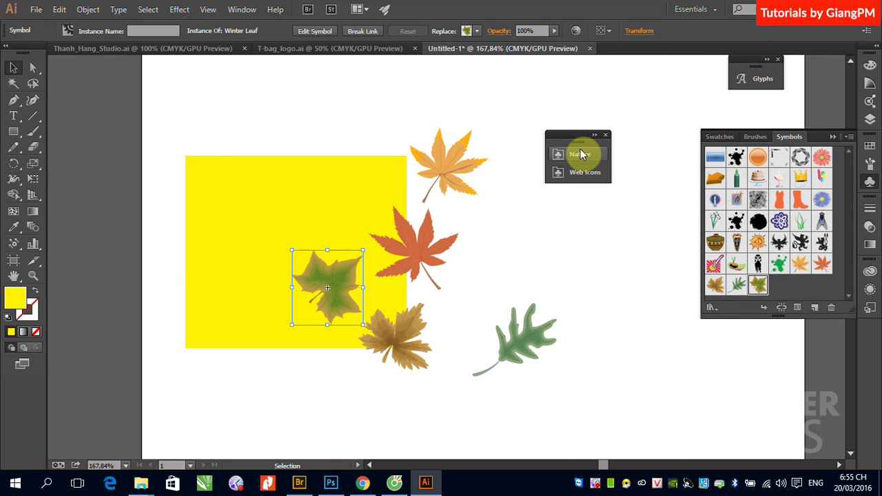
pyautogui.moveTo(575, 138); pyautogui.dragTo(674, 82)
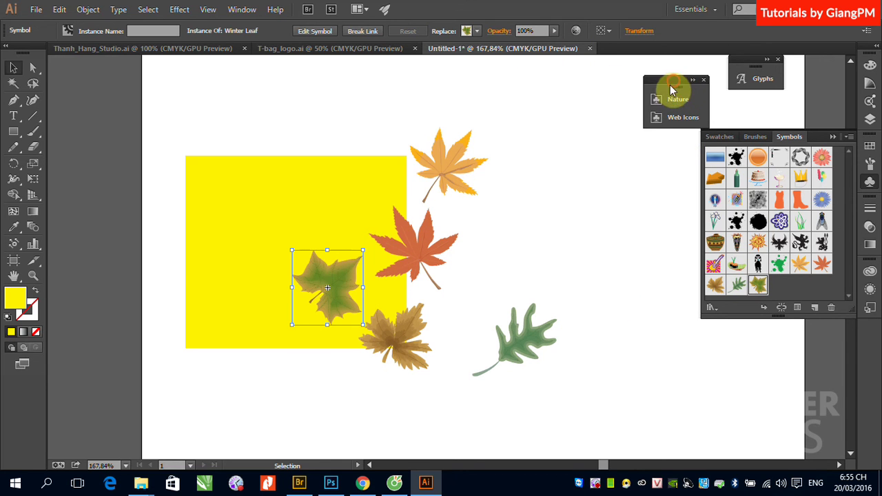
pyautogui.moveTo(509, 329); pyautogui.dragTo(490, 275)
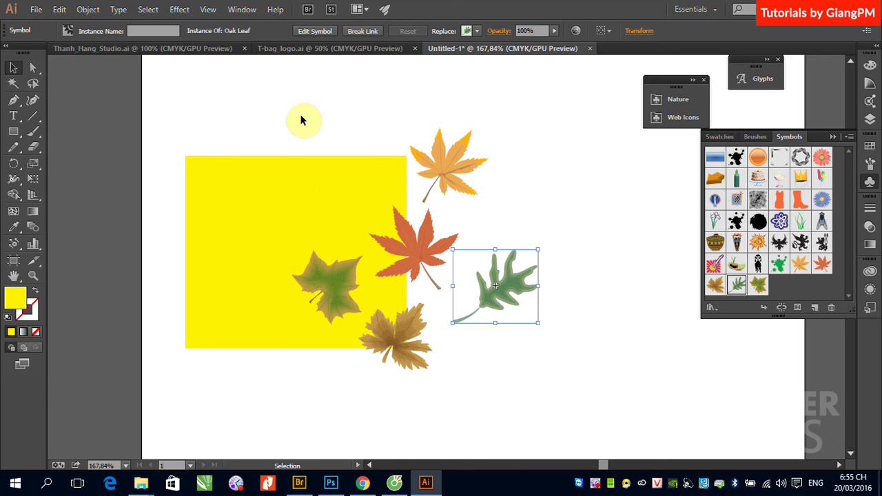
pyautogui.moveTo(299, 113); pyautogui.dragTo(512, 374)
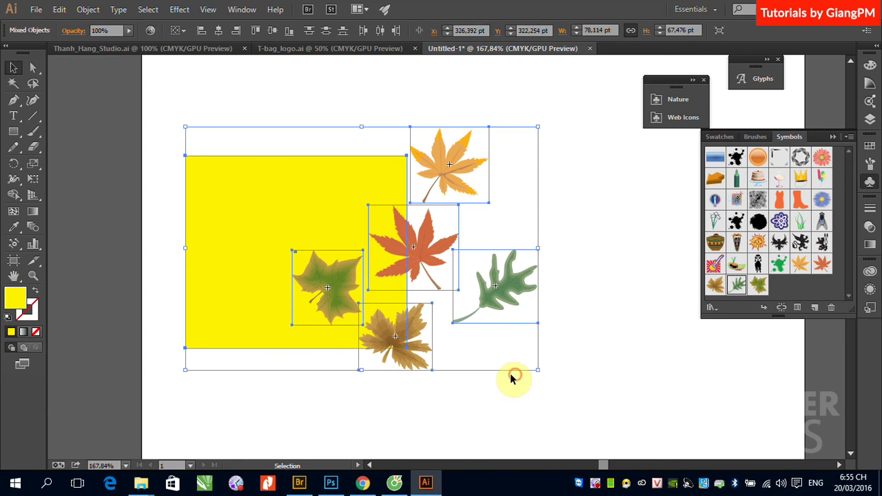
pyautogui.keyDown('shift'); pyautogui.click(232, 233); pyautogui.keyUp('shift')
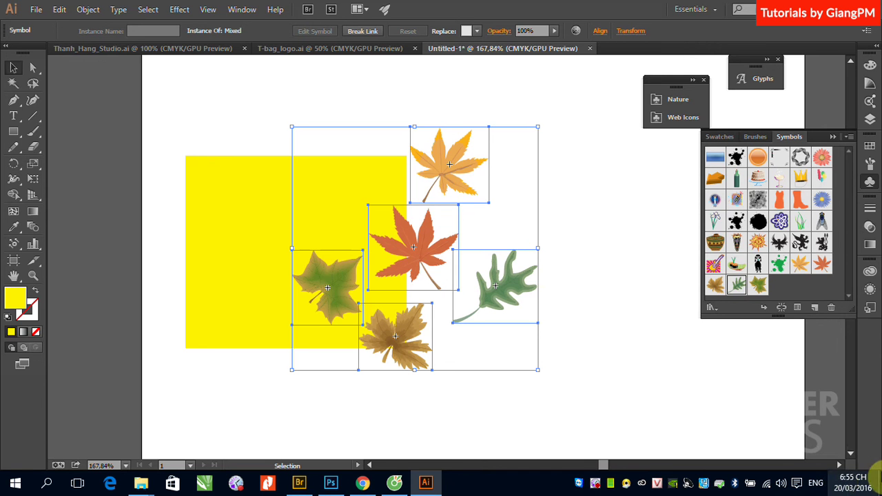
# - Save the five leaves as a new Graphic symbol named 'la' and reselect its instance
pyautogui.click(813, 308)
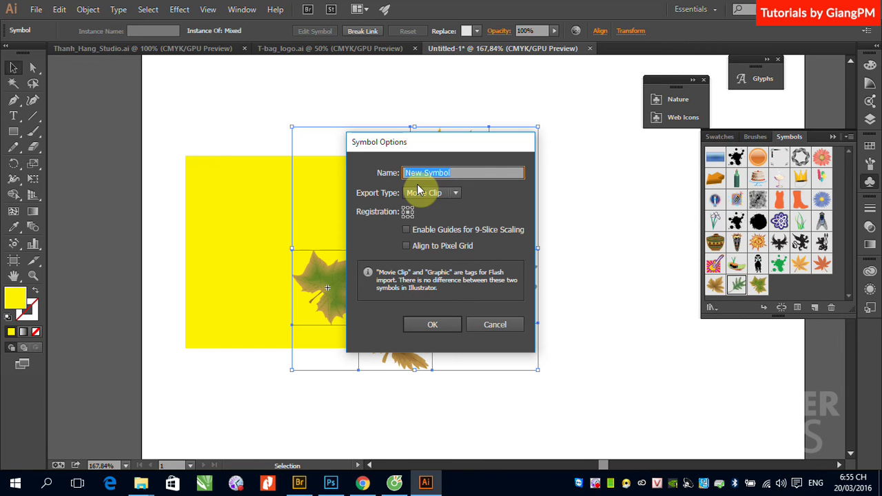
pyautogui.write('la')
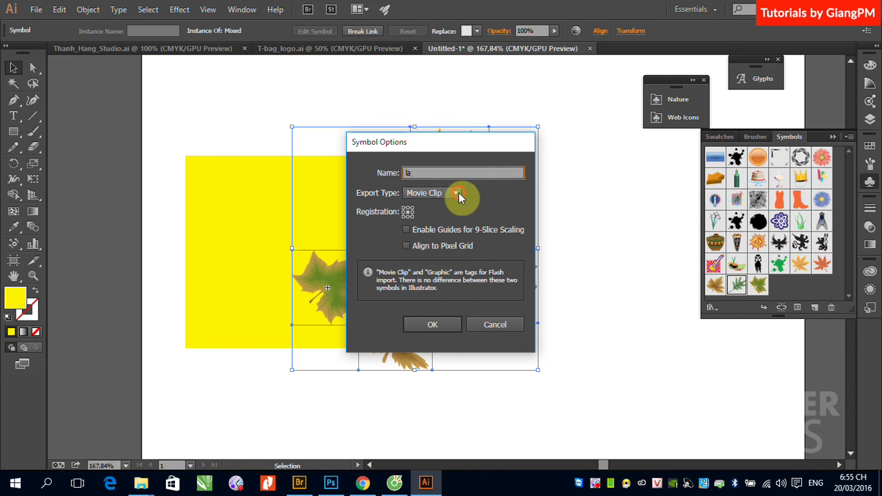
pyautogui.click(458, 192)
pyautogui.click(435, 220)
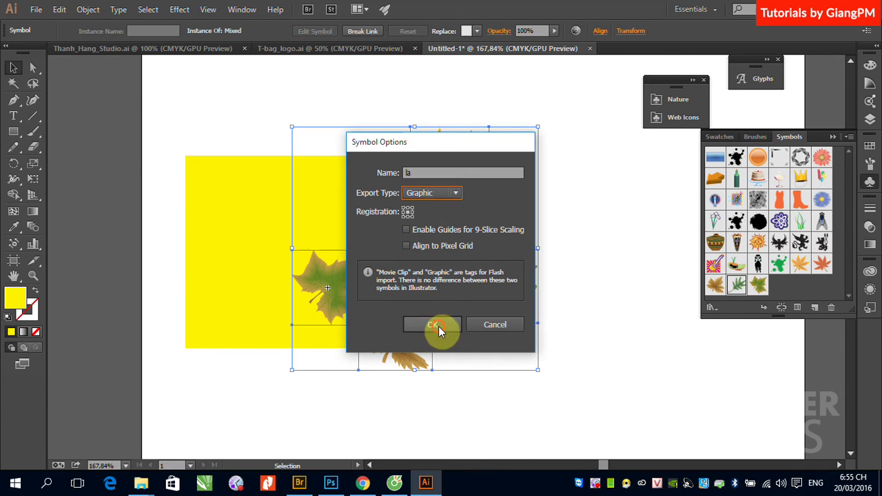
pyautogui.click(433, 323)
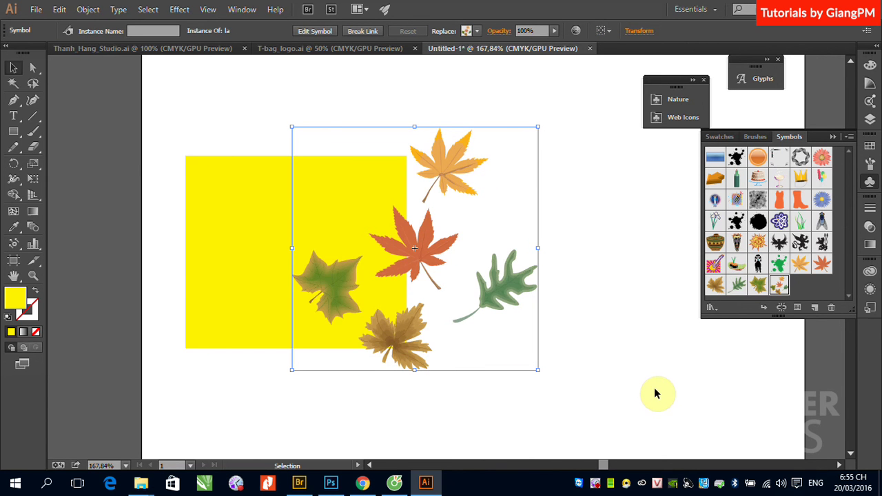
pyautogui.click(569, 260)
pyautogui.click(505, 283)
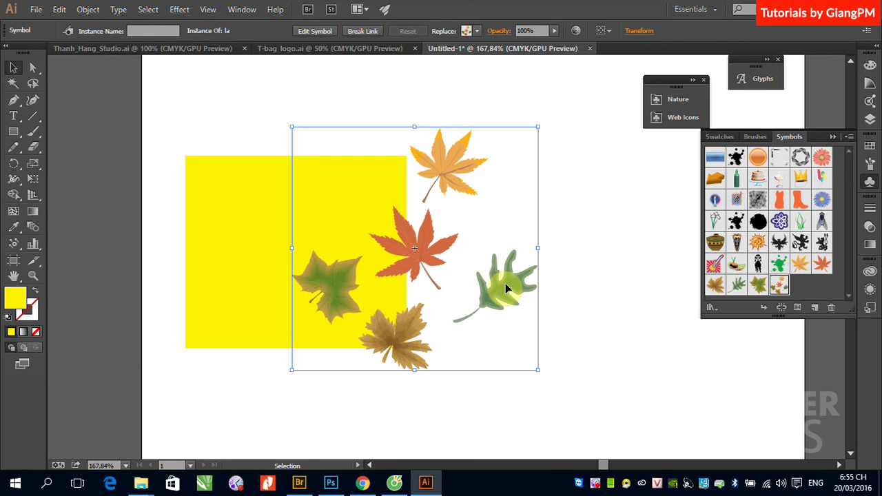
# - Delete the la instance and spray many la leaf clusters across the artboard with the Symbol Sprayer
pyautogui.press('Delete')
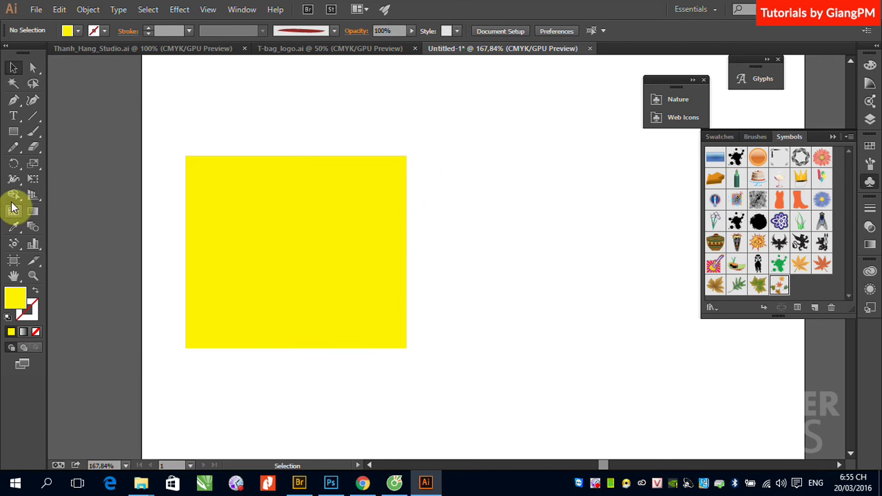
pyautogui.moveTo(11, 246); pyautogui.dragTo(72, 243)
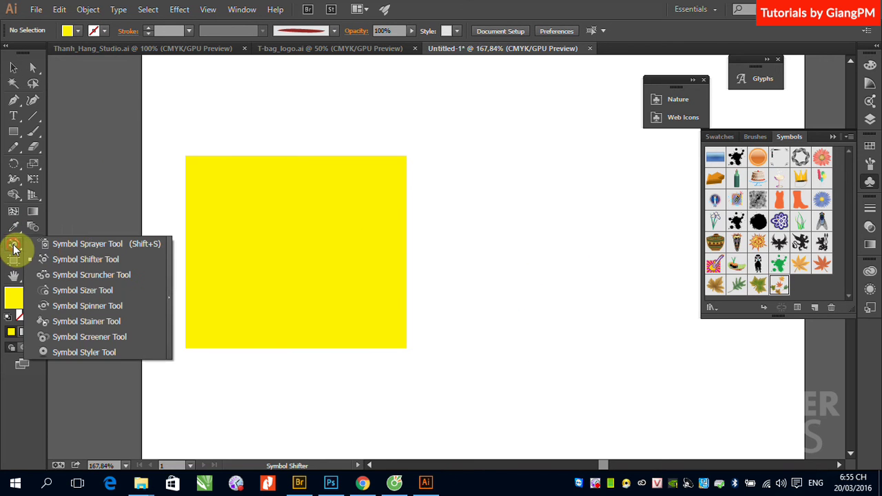
pyautogui.moveTo(238, 213); pyautogui.dragTo(630, 299)
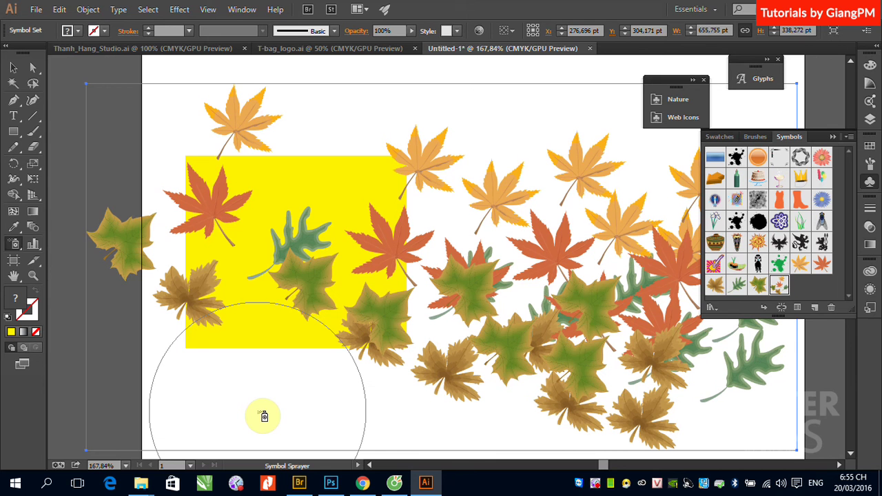
pyautogui.click(18, 243)
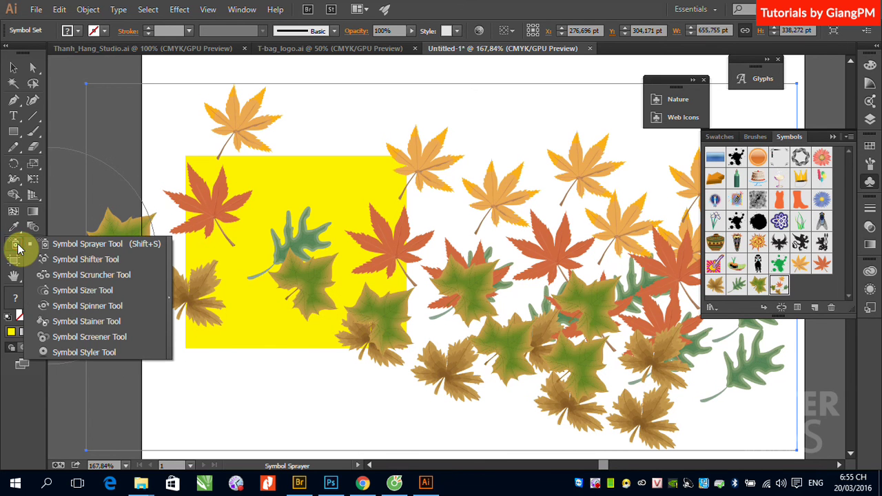
# - Shift the sprayed leaves with the Symbol Shifter, bunching them on the rectangle and right side
pyautogui.click(67, 260)
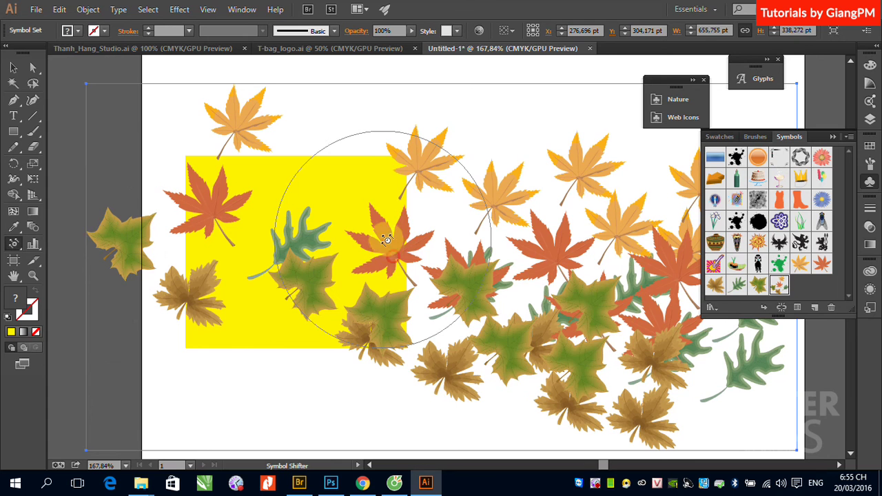
pyautogui.click(361, 159)
pyautogui.moveTo(361, 160)
pyautogui.mouseDown()
pyautogui.moveTo(472, 384)
pyautogui.moveTo(246, 351)
pyautogui.moveTo(629, 154)
pyautogui.moveTo(521, 393)
pyautogui.moveTo(414, 276)
pyautogui.moveTo(516, 338)
pyautogui.moveTo(630, 103)
pyautogui.moveTo(516, 315)
pyautogui.moveTo(262, 309)
pyautogui.moveTo(419, 315)
pyautogui.moveTo(492, 392)
pyautogui.mouseUp()
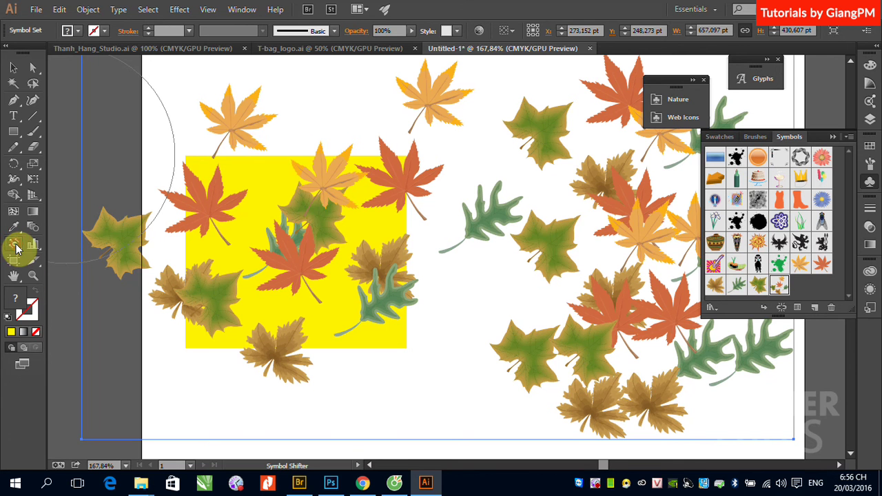
pyautogui.moveTo(14, 243)
pyautogui.mouseDown()
pyautogui.moveTo(107, 280)
pyautogui.moveTo(115, 306)
pyautogui.mouseUp()
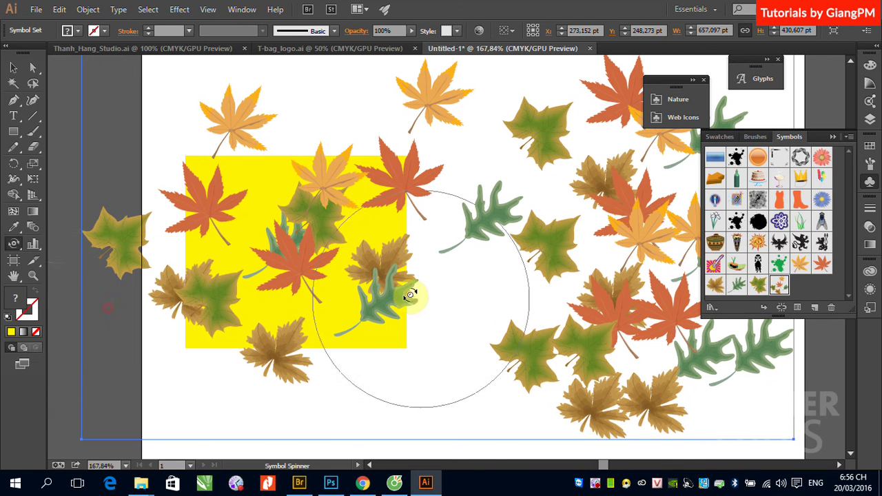
# - Spin leaves on the yellow rectangle and in the right-hand cluster to varied angles
pyautogui.moveTo(367, 271)
pyautogui.mouseDown()
pyautogui.moveTo(404, 275)
pyautogui.moveTo(437, 252)
pyautogui.moveTo(443, 270)
pyautogui.moveTo(221, 285)
pyautogui.moveTo(148, 193)
pyautogui.moveTo(89, 220)
pyautogui.moveTo(296, 335)
pyautogui.mouseUp()
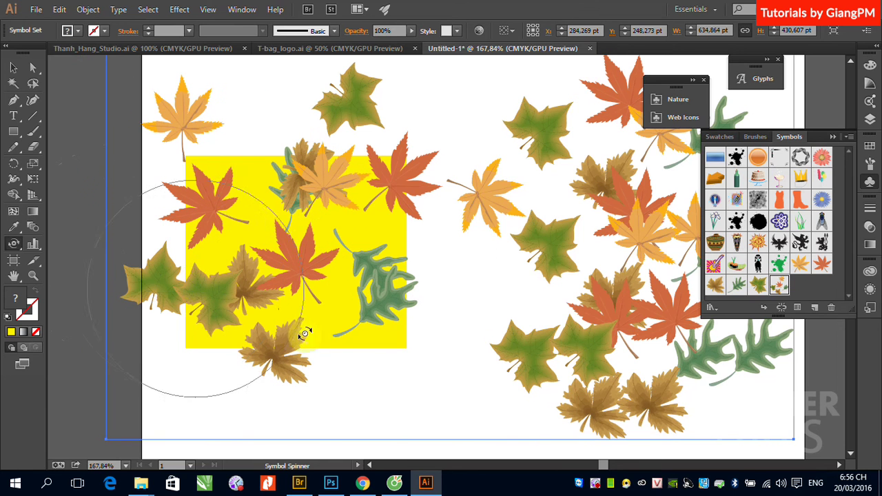
pyautogui.moveTo(621, 360)
pyautogui.mouseDown()
pyautogui.moveTo(616, 227)
pyautogui.moveTo(567, 262)
pyautogui.moveTo(541, 316)
pyautogui.moveTo(521, 327)
pyautogui.moveTo(583, 230)
pyautogui.moveTo(503, 308)
pyautogui.mouseUp()
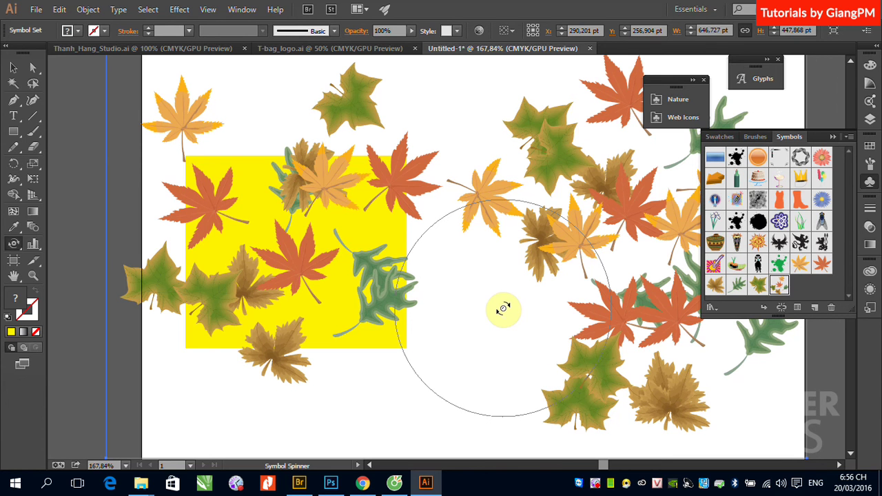
pyautogui.moveTo(14, 244)
pyautogui.mouseDown()
pyautogui.moveTo(152, 298)
pyautogui.moveTo(87, 291)
pyautogui.mouseUp()
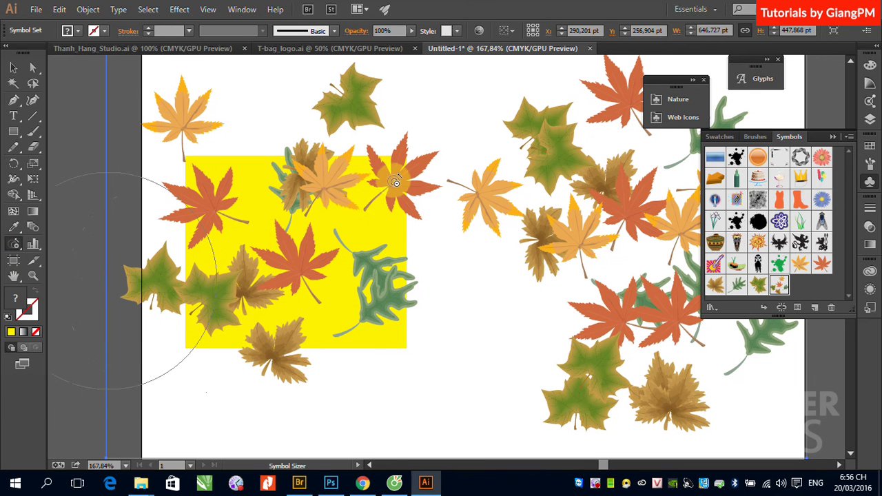
# - Resize leaves over the yellow rectangle and the right and lower-right clusters with the Symbol Sizer
pyautogui.moveTo(398, 180)
pyautogui.mouseDown()
pyautogui.moveTo(228, 224)
pyautogui.moveTo(323, 324)
pyautogui.mouseUp()
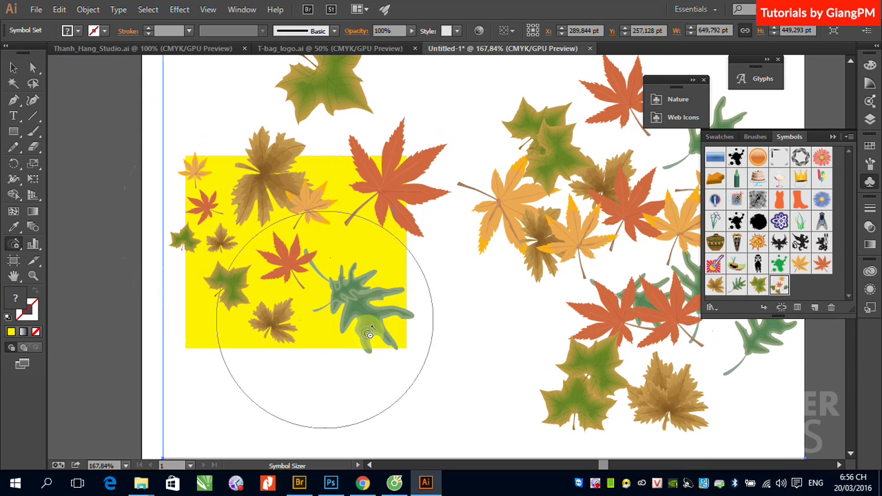
pyautogui.moveTo(595, 241)
pyautogui.mouseDown()
pyautogui.moveTo(571, 237)
pyautogui.moveTo(577, 155)
pyautogui.mouseUp()
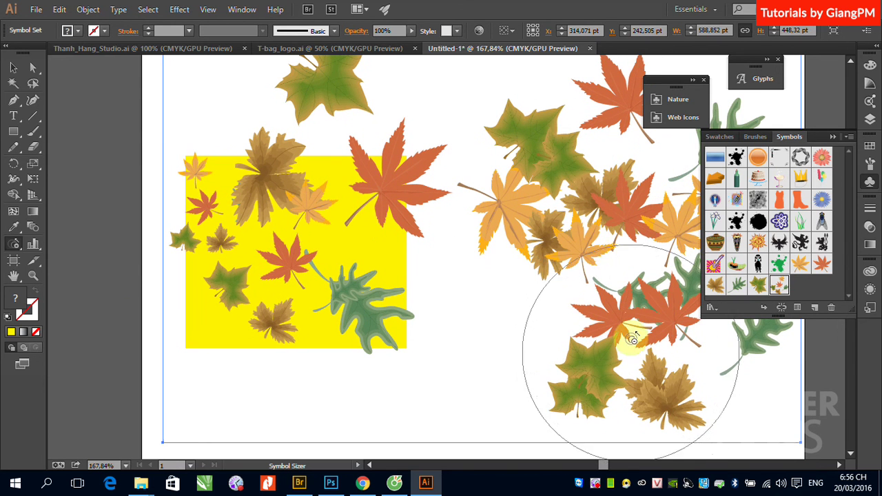
pyautogui.moveTo(590, 365)
pyautogui.mouseDown()
pyautogui.moveTo(611, 379)
pyautogui.moveTo(532, 292)
pyautogui.mouseUp()
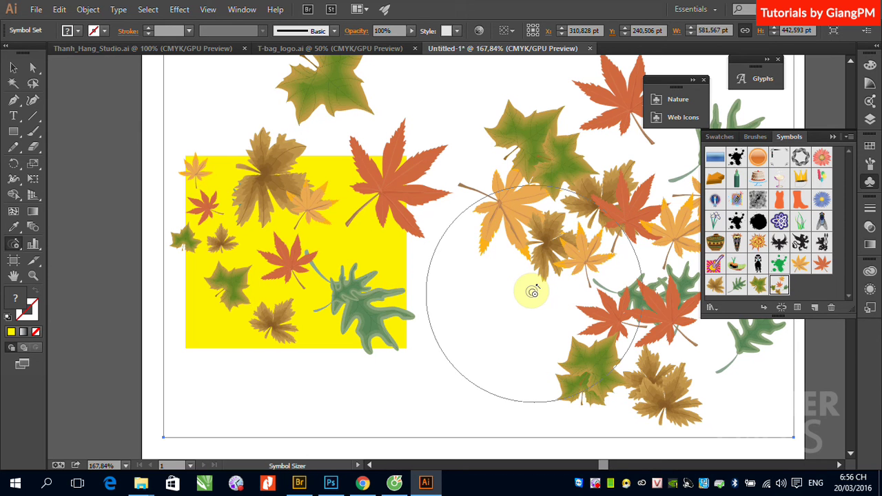
pyautogui.click(13, 247)
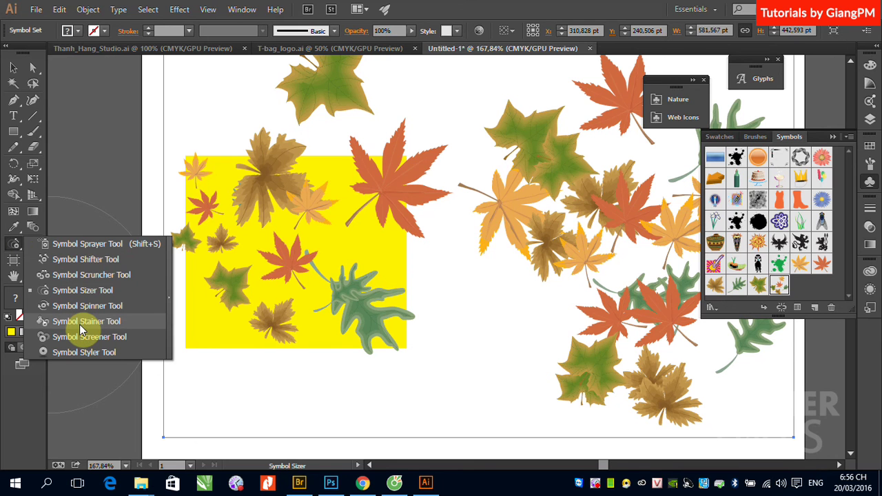